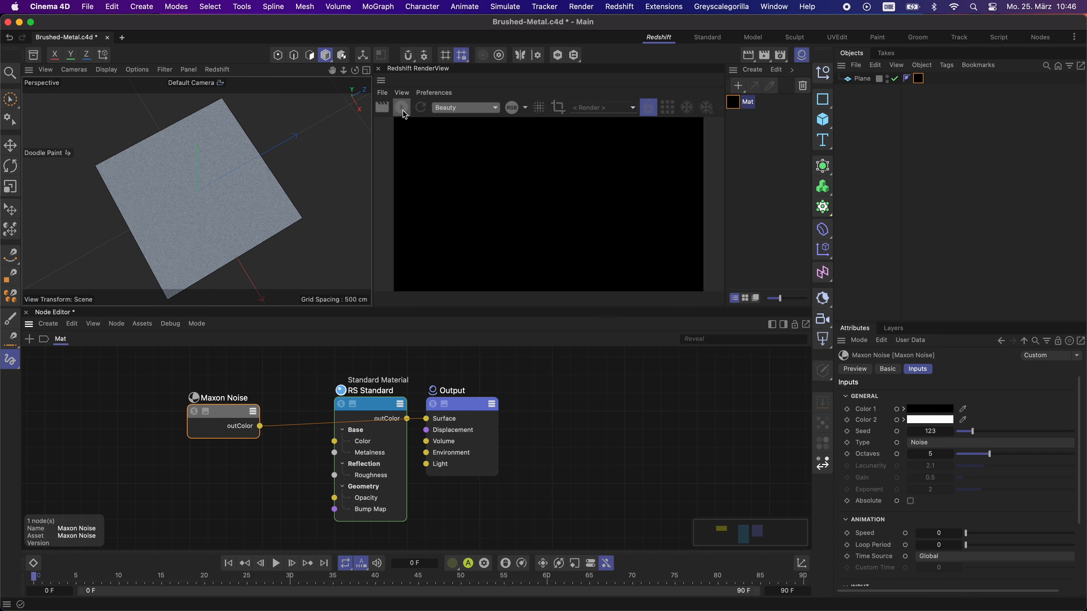
Step: Start the live Redshift render and set the Maxon Noise node's overall scale to 50
{"action": "left_click", "coordinate": [401, 107]}
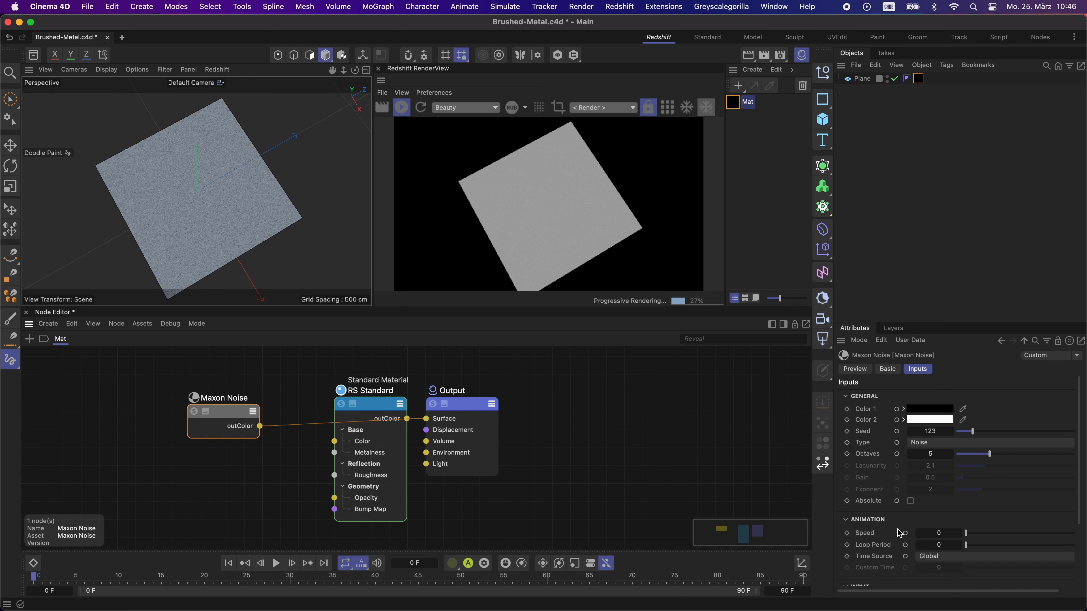
{"action": "scroll", "coordinate": [962, 492], "scroll_direction": "down", "scroll_amount": 4}
{"action": "left_click", "coordinate": [966, 535]}
{"action": "type", "text": "50"}
{"action": "key", "text": "Return"}
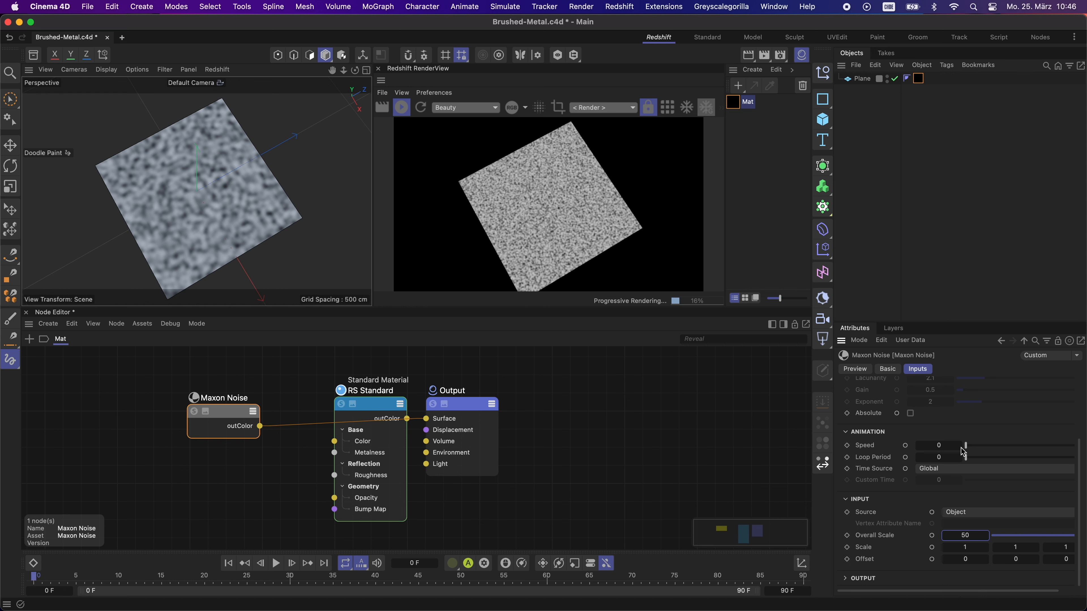
Step: Switch the color management in the project settings to Basic and back to OpenColorIO
{"action": "left_click", "coordinate": [859, 341]}
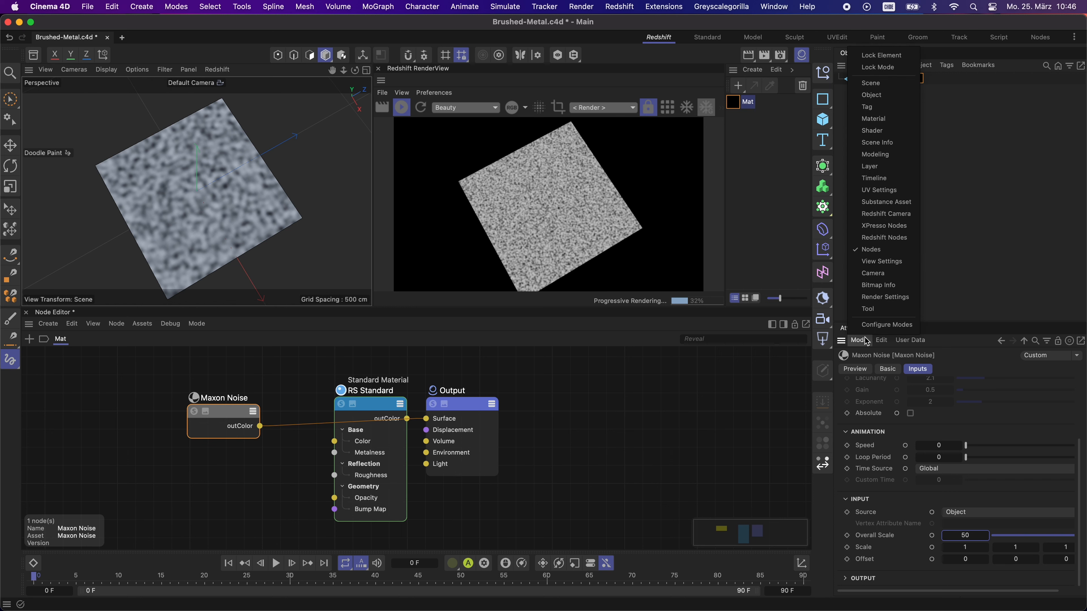
{"action": "left_click", "coordinate": [881, 82]}
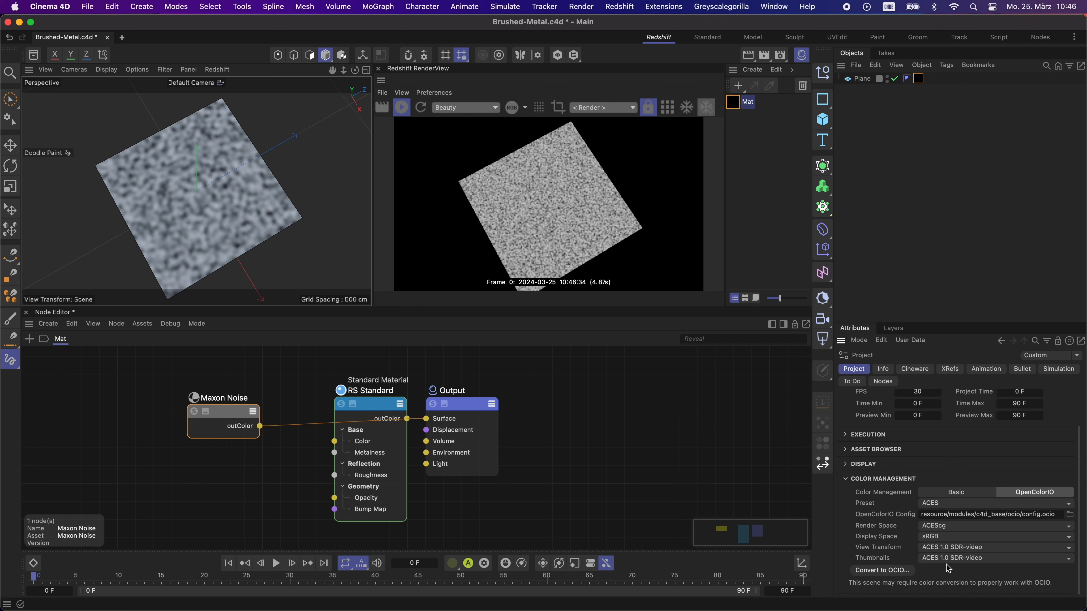
{"action": "left_click", "coordinate": [967, 494]}
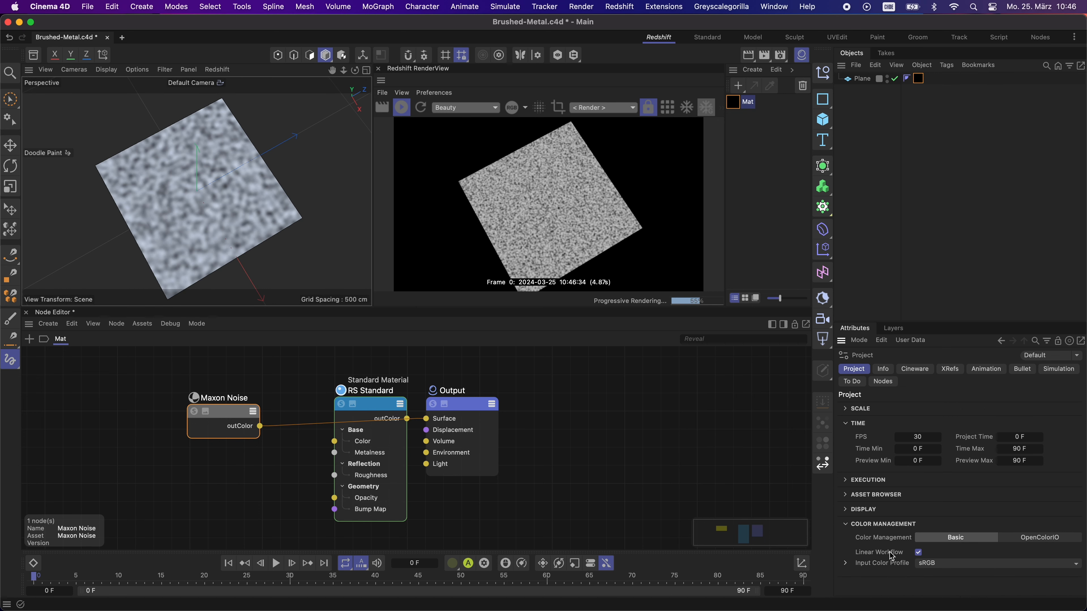
{"action": "left_click", "coordinate": [1038, 538]}
{"action": "scroll", "coordinate": [1048, 492], "scroll_direction": "down", "scroll_amount": 3}
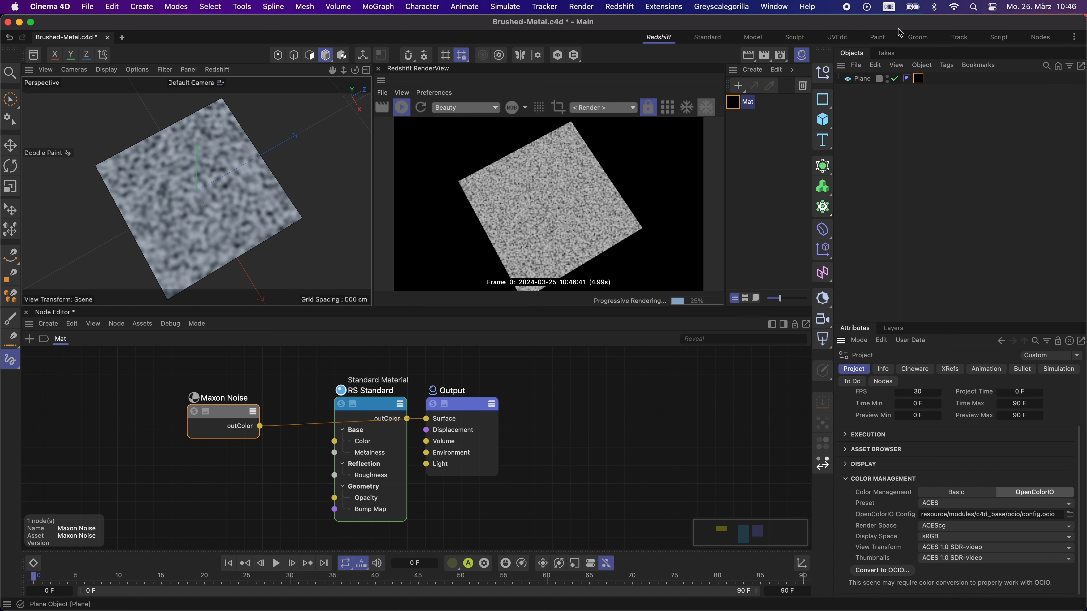
Step: Add a Ramp node in the free space before the Maxon Noise node in the material graph
{"action": "left_click", "coordinate": [238, 416]}
{"action": "middle_click_drag", "start_coordinate": [29, 401], "coordinate": [284, 399], "text": "alt"}
{"action": "double_click", "coordinate": [240, 399]}
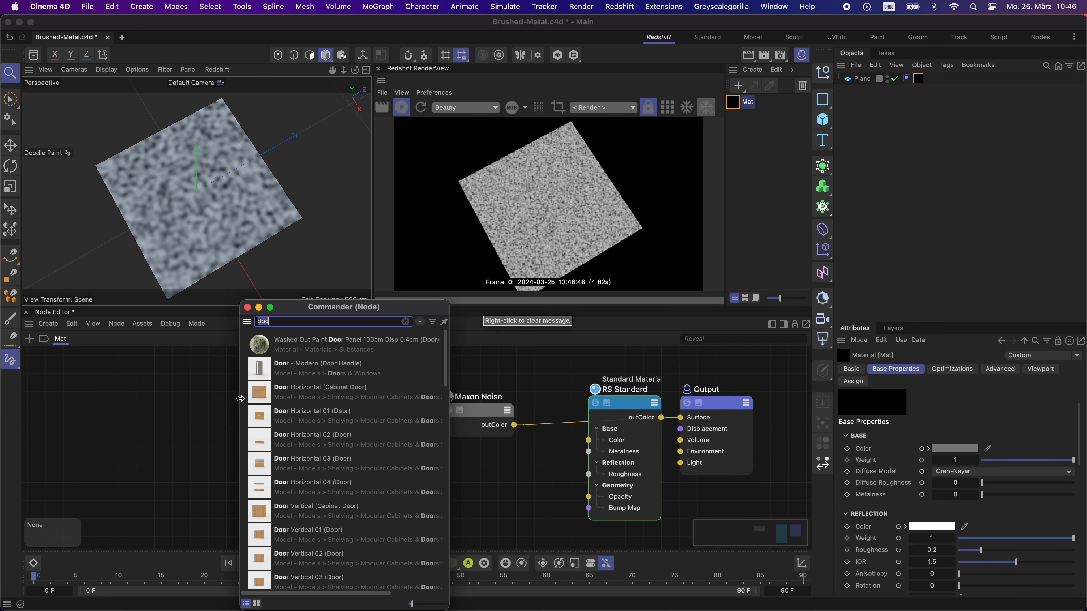
{"action": "type", "text": "c"}
{"action": "key", "text": "Escape"}
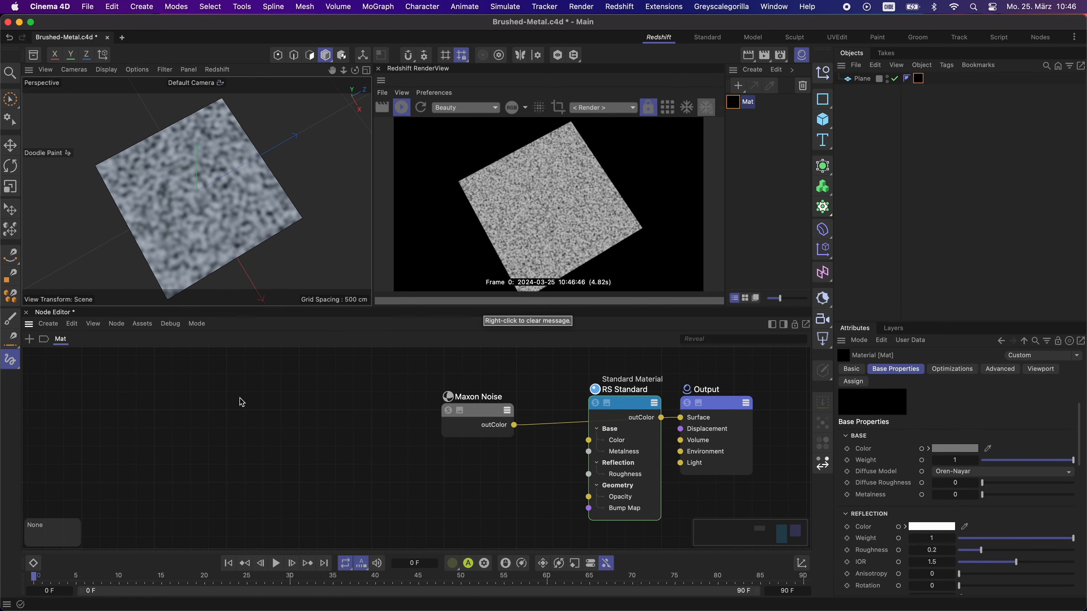
{"action": "double_click", "coordinate": [240, 399]}
{"action": "type", "text": "ramp"}
{"action": "key", "text": "Return"}
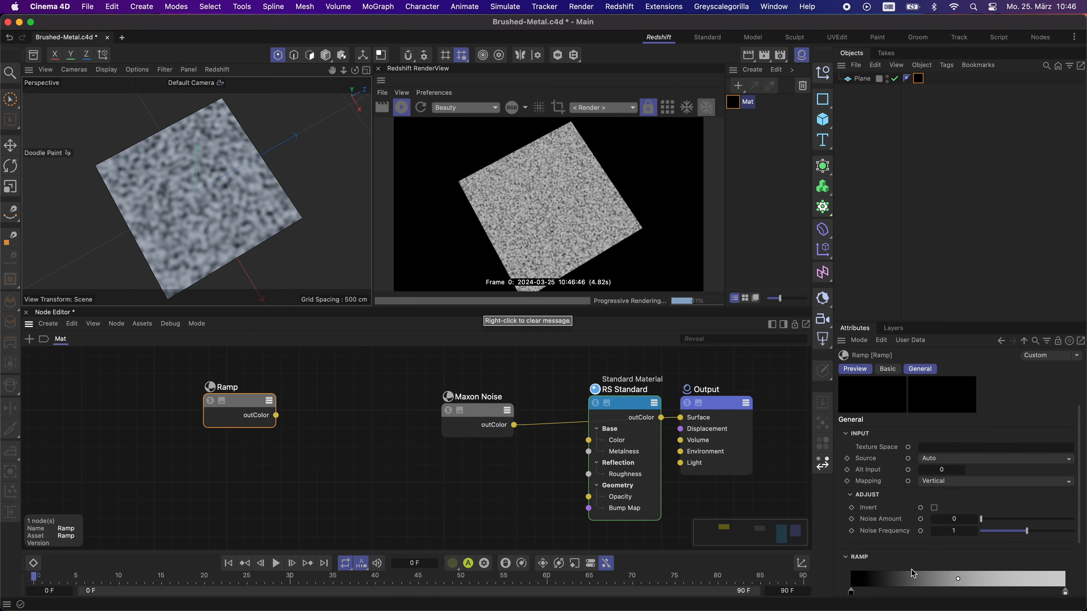
Step: Set the Ramp gradient's end knot to pure red, RGB 255, 0, 0
{"action": "double_click", "coordinate": [1066, 591]}
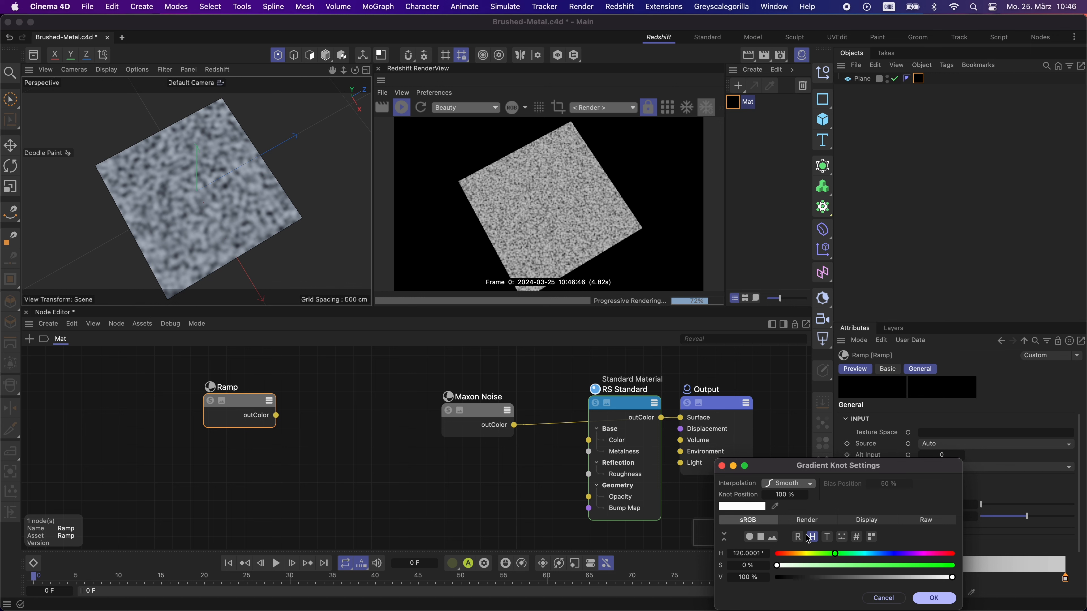
{"action": "left_click", "coordinate": [794, 539]}
{"action": "left_click", "coordinate": [749, 566]}
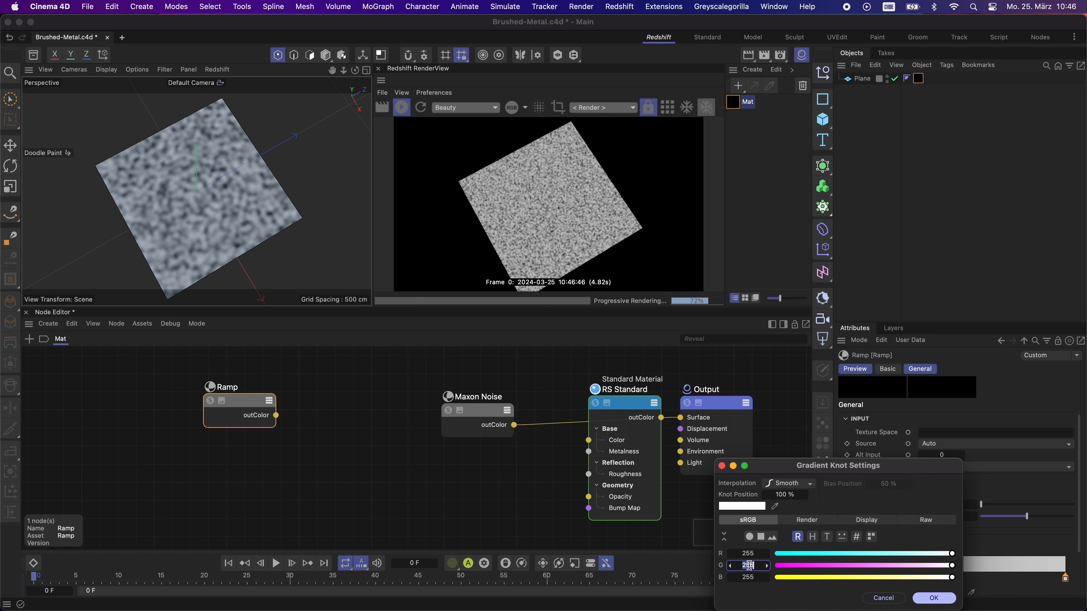
{"action": "type", "text": "0"}
{"action": "key", "text": "Tab"}
{"action": "type", "text": "0"}
{"action": "key", "text": "Return"}
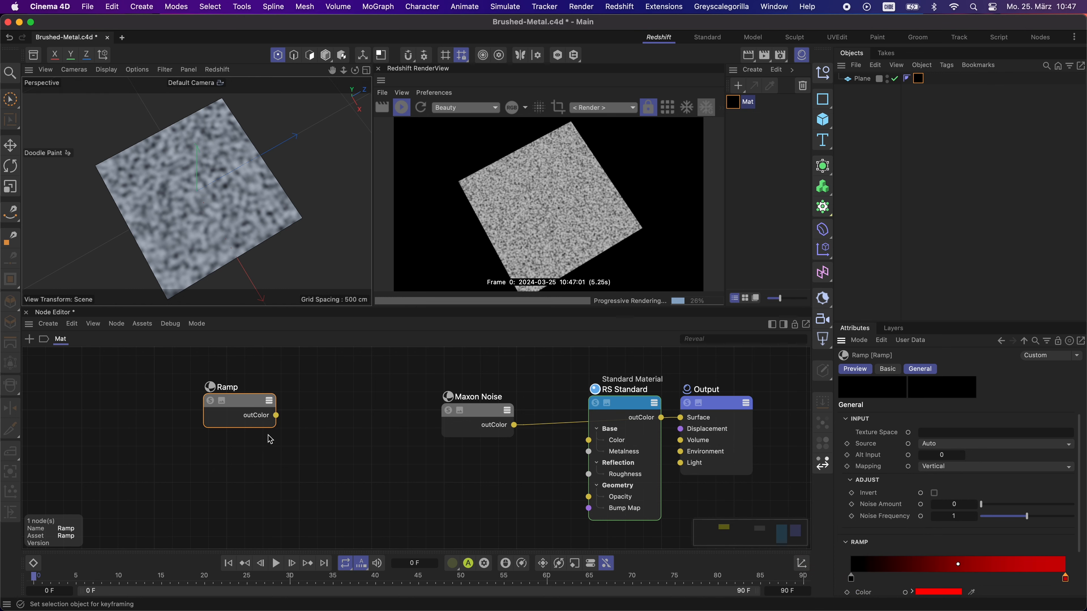
Step: Rename the Ramp node as U
{"action": "left_click", "coordinate": [888, 369]}
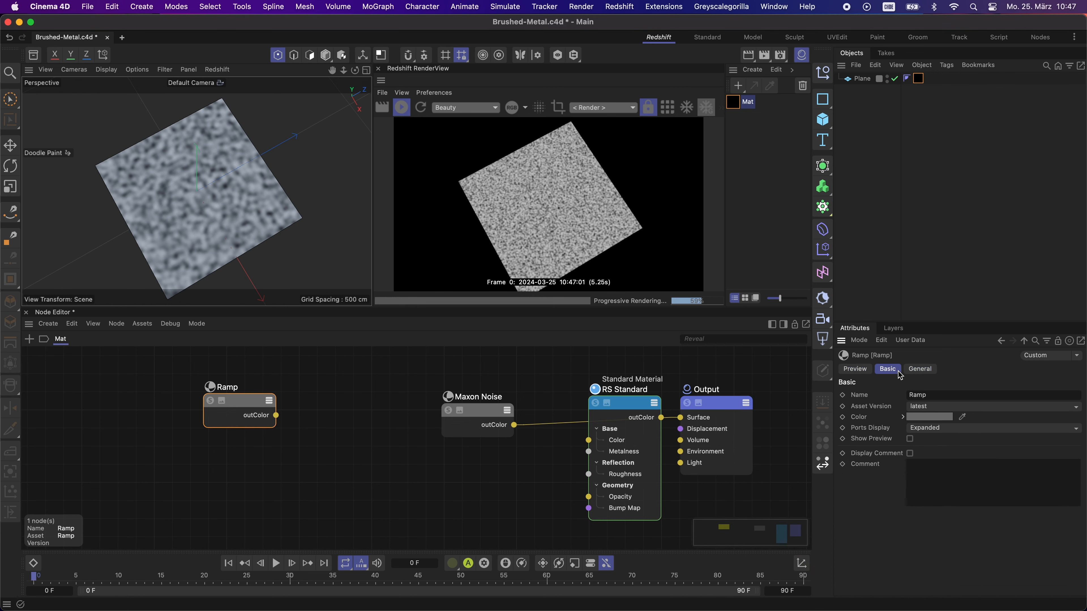
{"action": "left_click", "coordinate": [925, 395]}
{"action": "key", "text": "super+a"}
{"action": "type", "text": "U"}
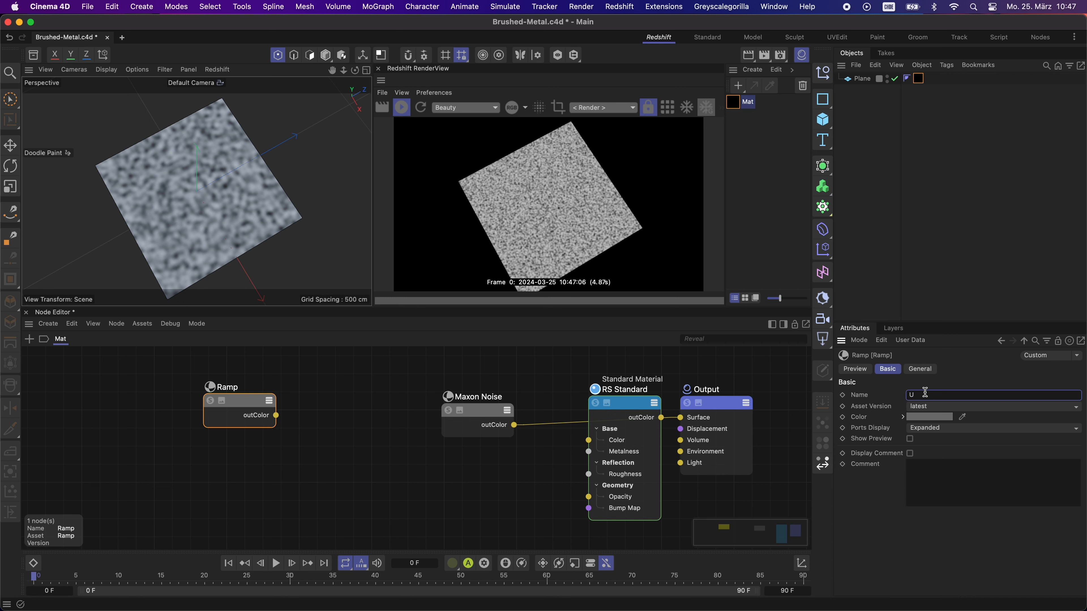
{"action": "left_click", "coordinate": [335, 381]}
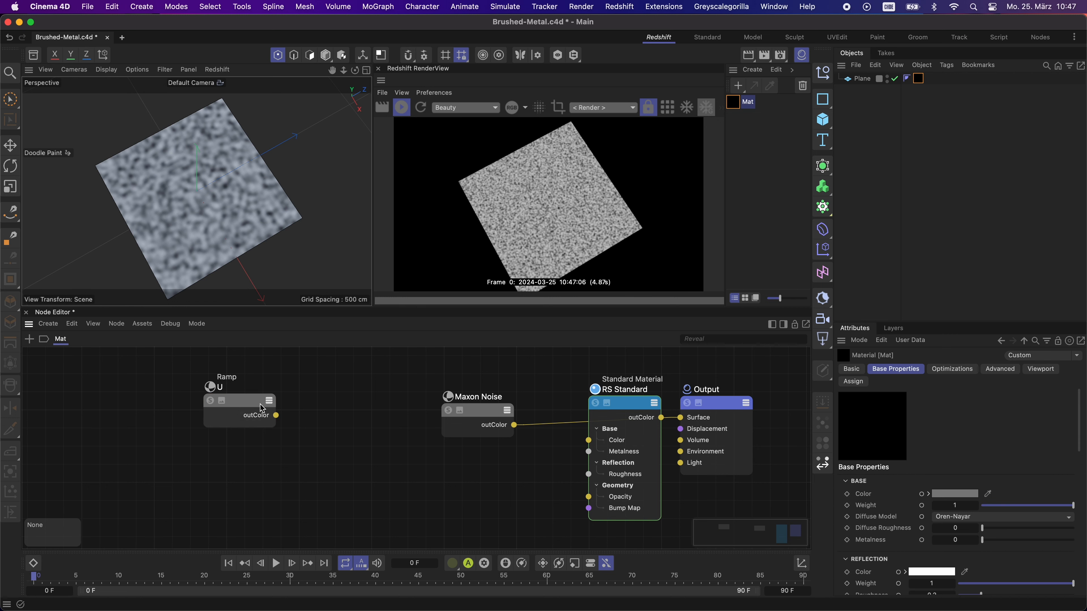
Step: Duplicate the U ramp node below itself and set the original's node color to red, RGB 254, 0, 0
{"action": "left_click_drag", "start_coordinate": [243, 401], "coordinate": [248, 455], "text": "ctrl"}
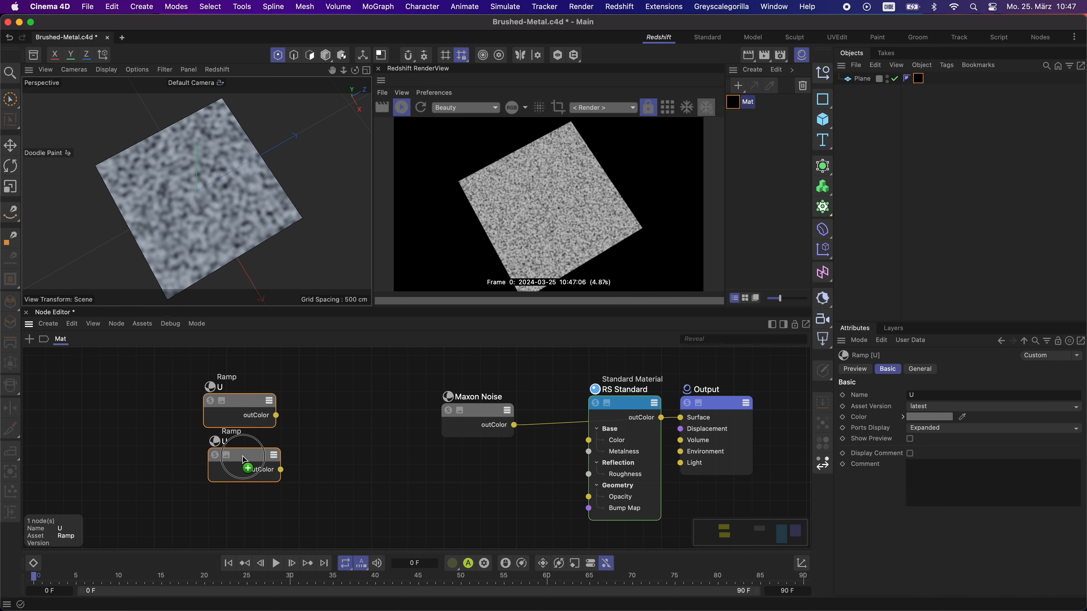
{"action": "left_click", "coordinate": [246, 395]}
{"action": "left_click", "coordinate": [929, 416]}
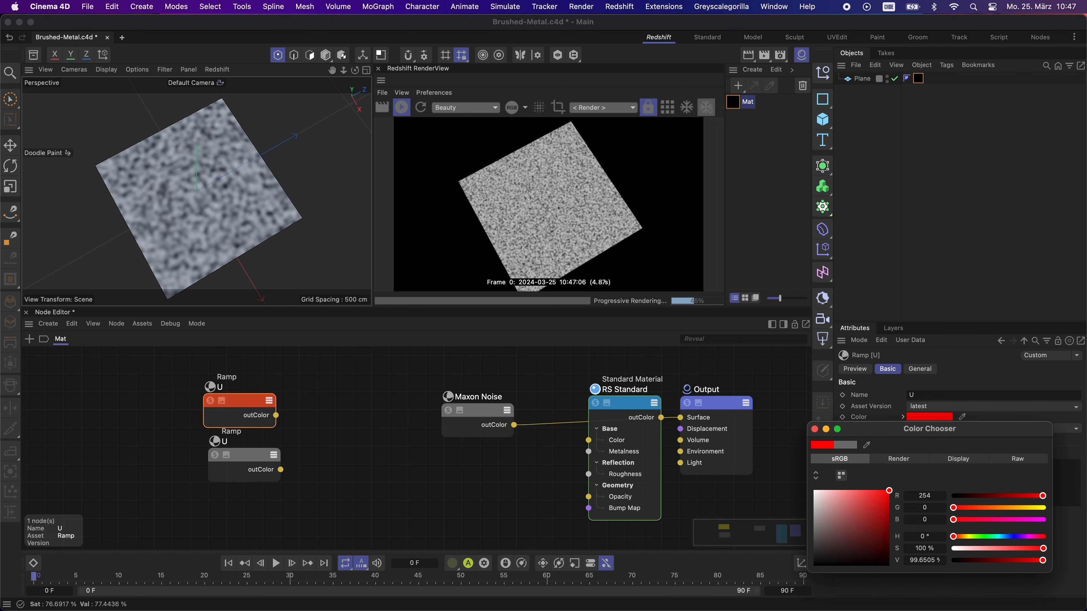
{"action": "left_click", "coordinate": [814, 429]}
Step: Set the duplicated ramp's node color to green, RGB 0, 255, 0
{"action": "left_click", "coordinate": [252, 464]}
{"action": "left_click", "coordinate": [933, 416]}
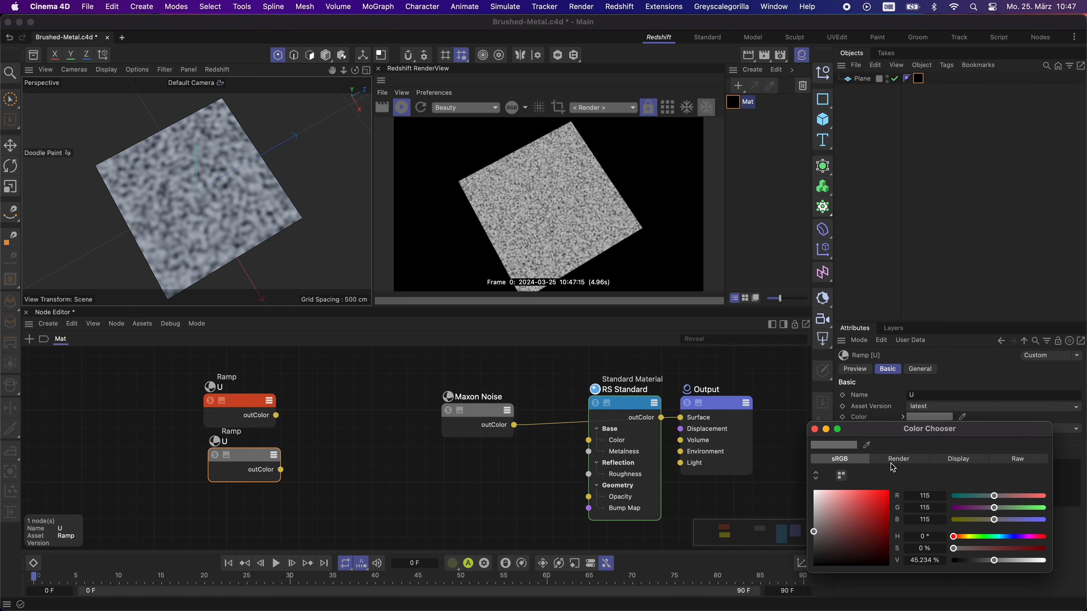
{"action": "left_click", "coordinate": [921, 492]}
{"action": "type", "text": "0"}
{"action": "key", "text": "Tab"}
{"action": "type", "text": "255"}
{"action": "key", "text": "Tab"}
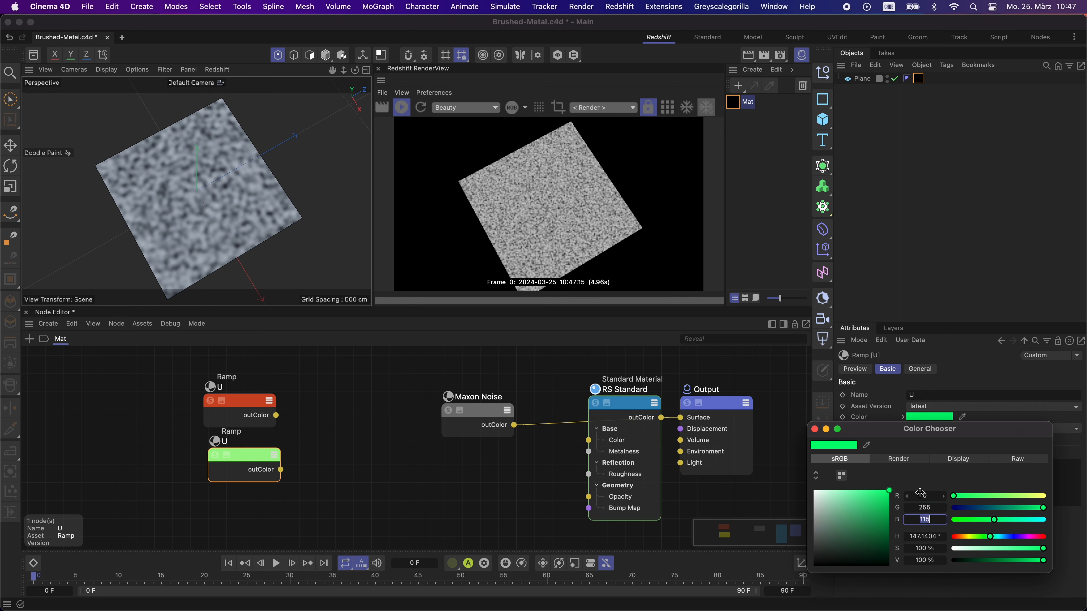
{"action": "type", "text": "00"}
{"action": "key", "text": "Return"}
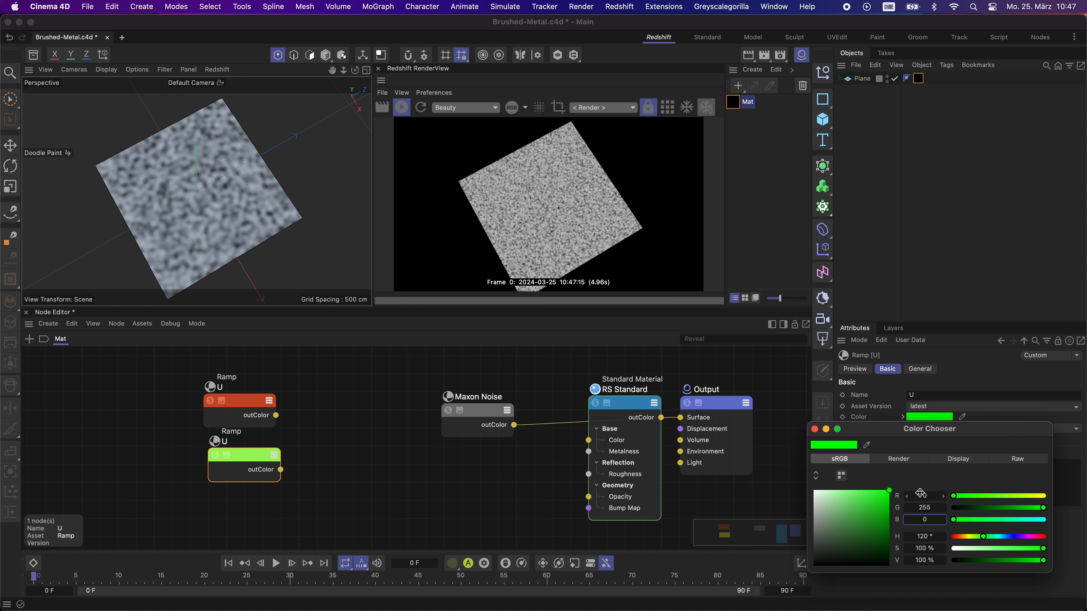
{"action": "left_click", "coordinate": [814, 429]}
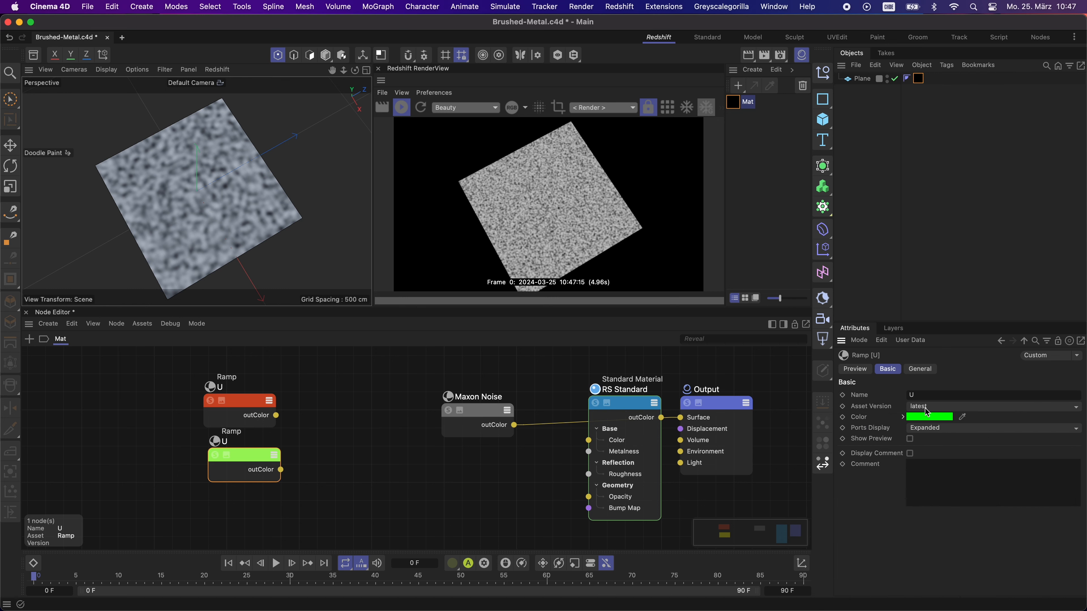
Step: Rename the green duplicate ramp node as V
{"action": "left_click", "coordinate": [934, 394]}
{"action": "key", "text": "super+a"}
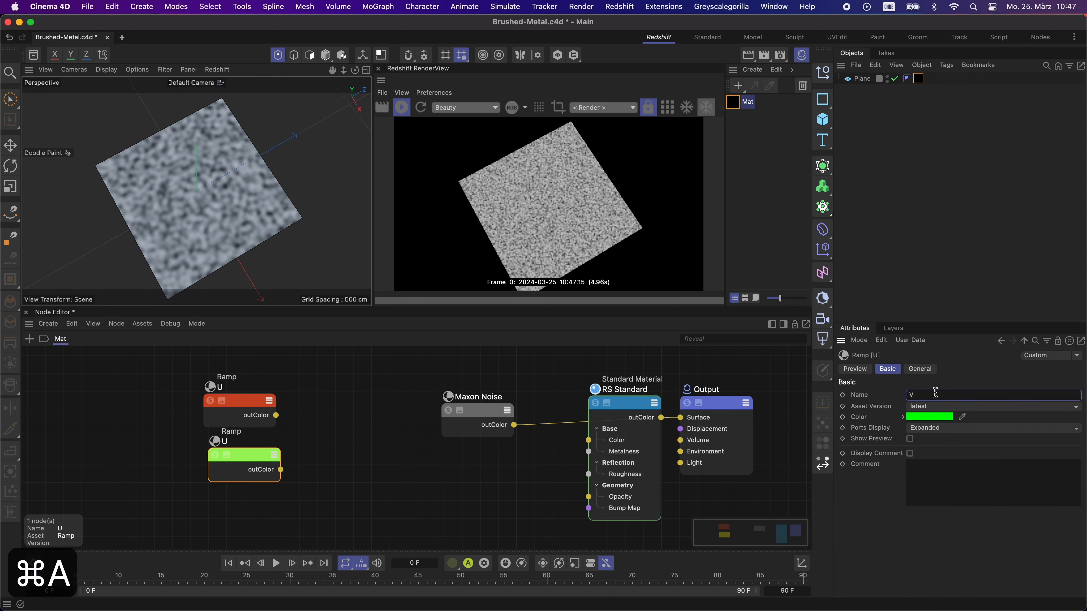
{"action": "key", "text": "Return"}
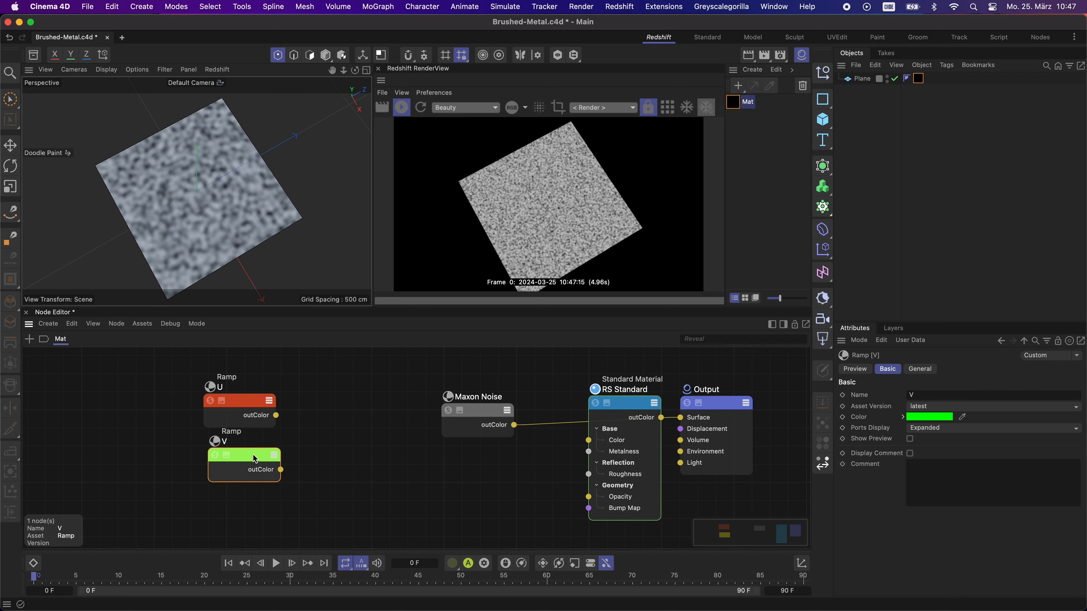
Step: Set the V ramp gradient's end knot to RGB 0, 255, 0 and move the node slightly farther below U
{"action": "left_click", "coordinate": [919, 369]}
{"action": "scroll", "coordinate": [1005, 471], "scroll_direction": "down", "scroll_amount": 2}
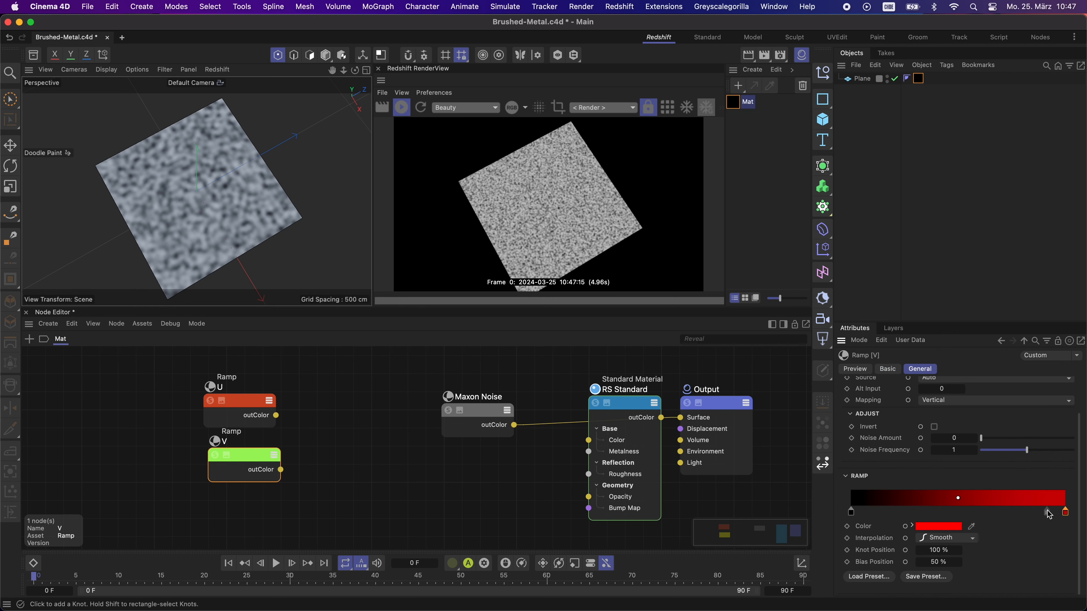
{"action": "double_click", "coordinate": [1066, 515]}
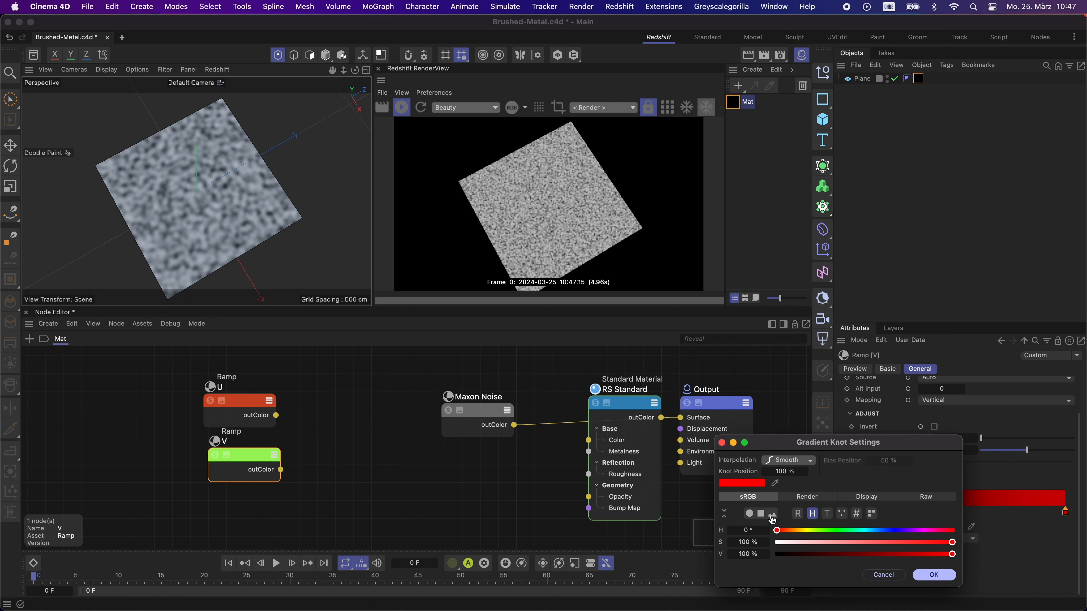
{"action": "left_click", "coordinate": [799, 516]}
{"action": "double_click", "coordinate": [748, 531]}
{"action": "key", "text": "super+c"}
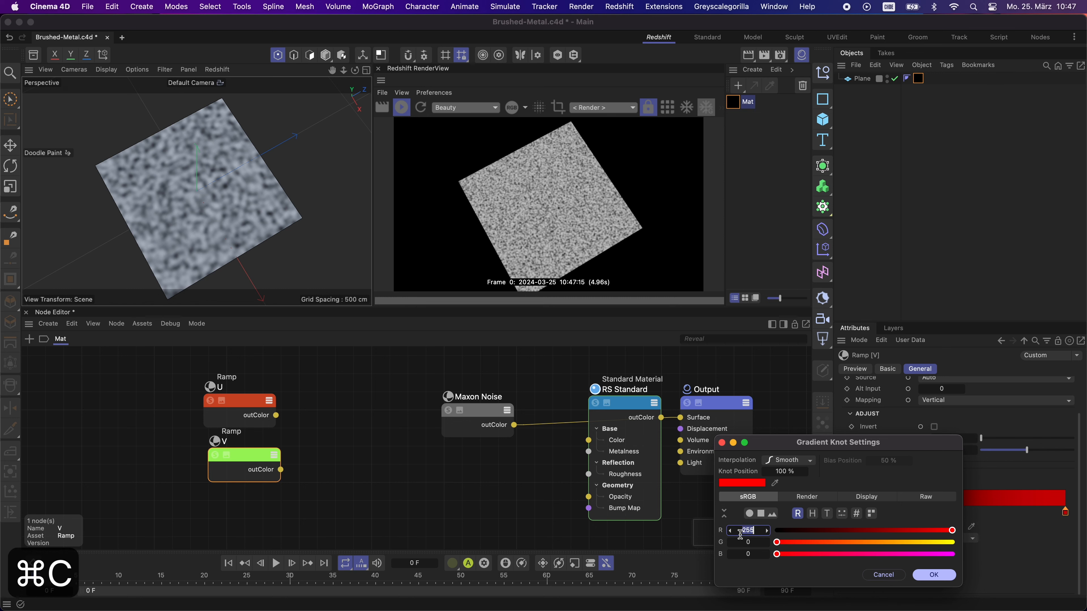
{"action": "type", "text": "0"}
{"action": "key", "text": "Tab"}
{"action": "key", "text": "super+v"}
{"action": "key", "text": "Return"}
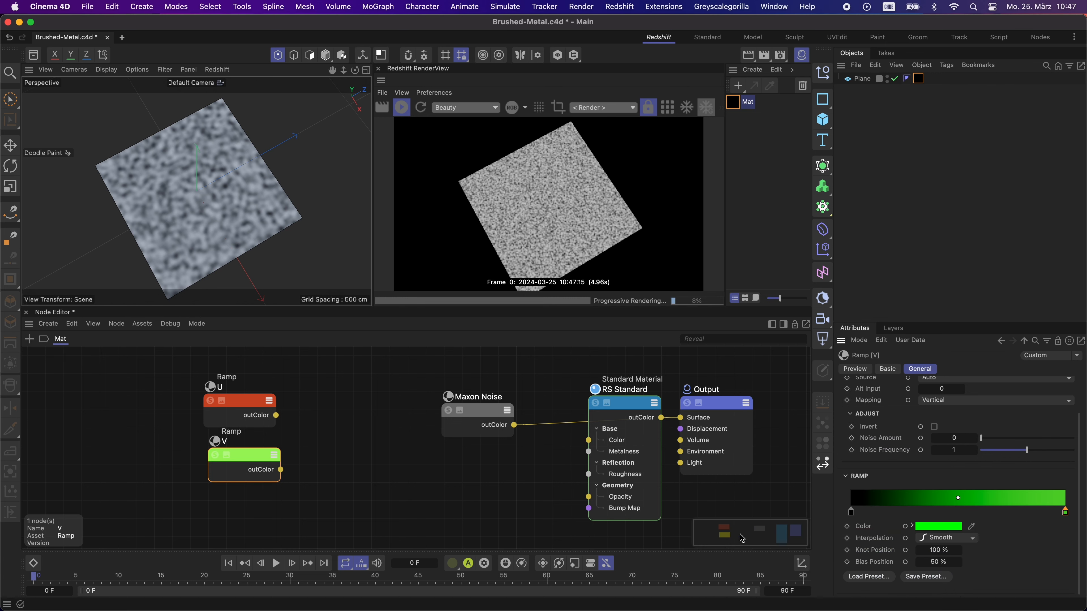
{"action": "left_click_drag", "start_coordinate": [257, 458], "coordinate": [257, 474]}
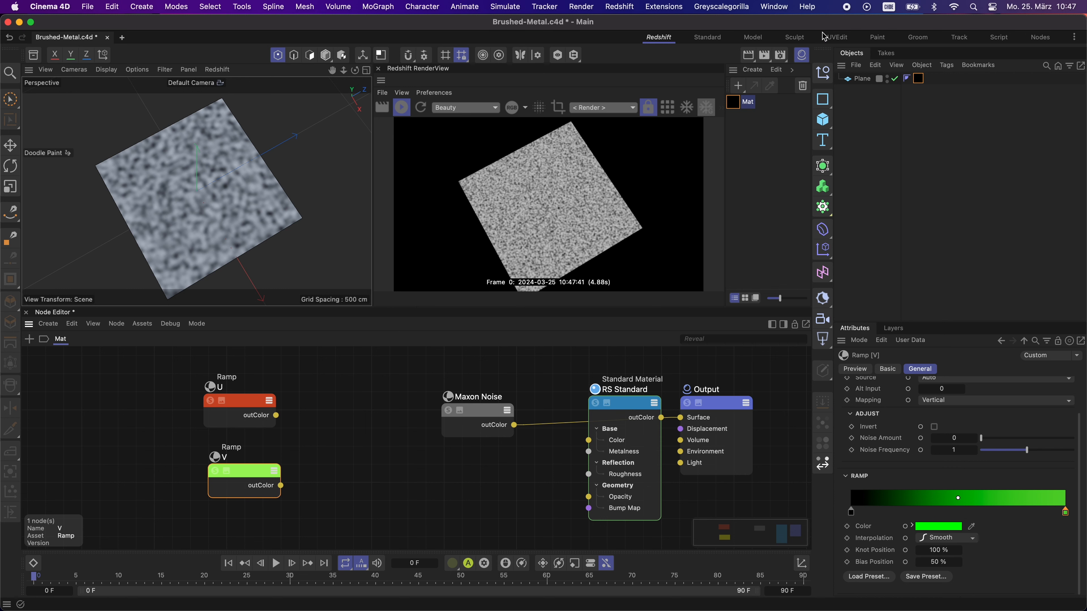
Step: Examine the U and V directions in the UVEdit layout, and return to the Mat node graph in the Redshift layout
{"action": "left_click", "coordinate": [835, 38]}
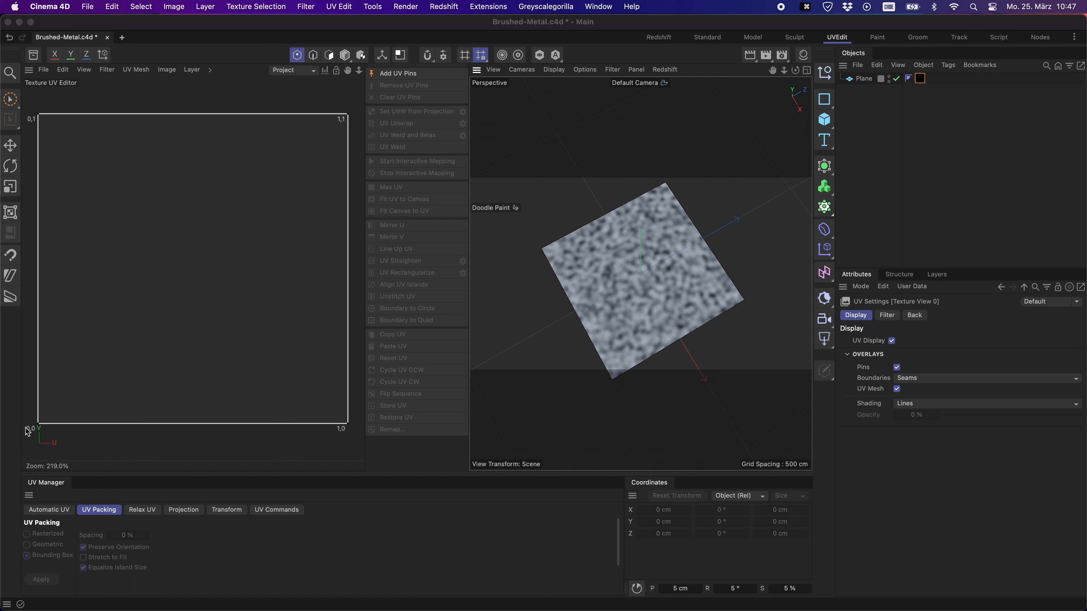
{"action": "left_click", "coordinate": [659, 38]}
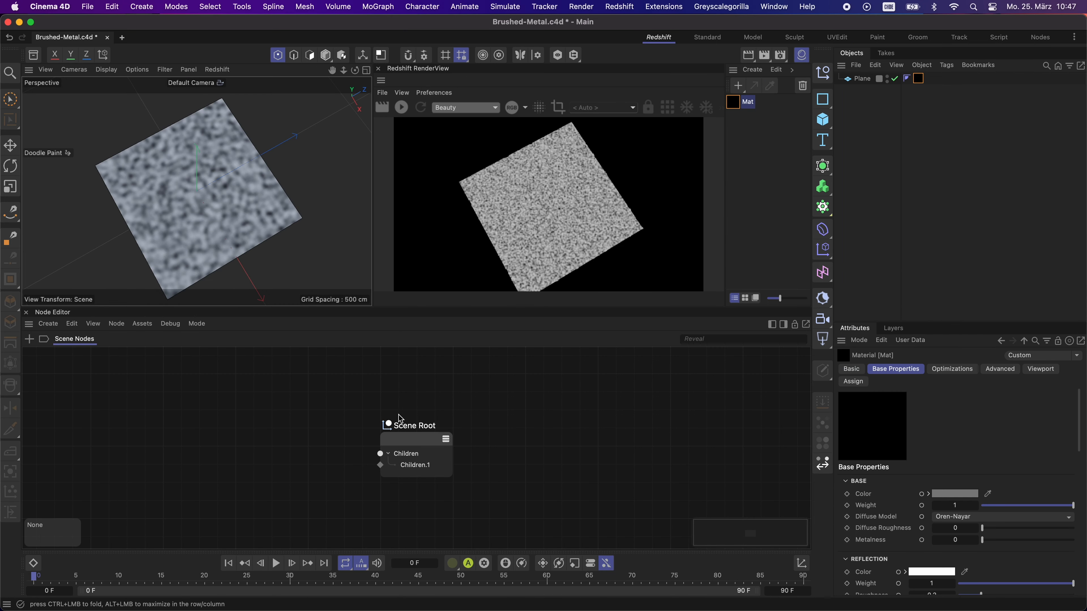
{"action": "double_click", "coordinate": [739, 103]}
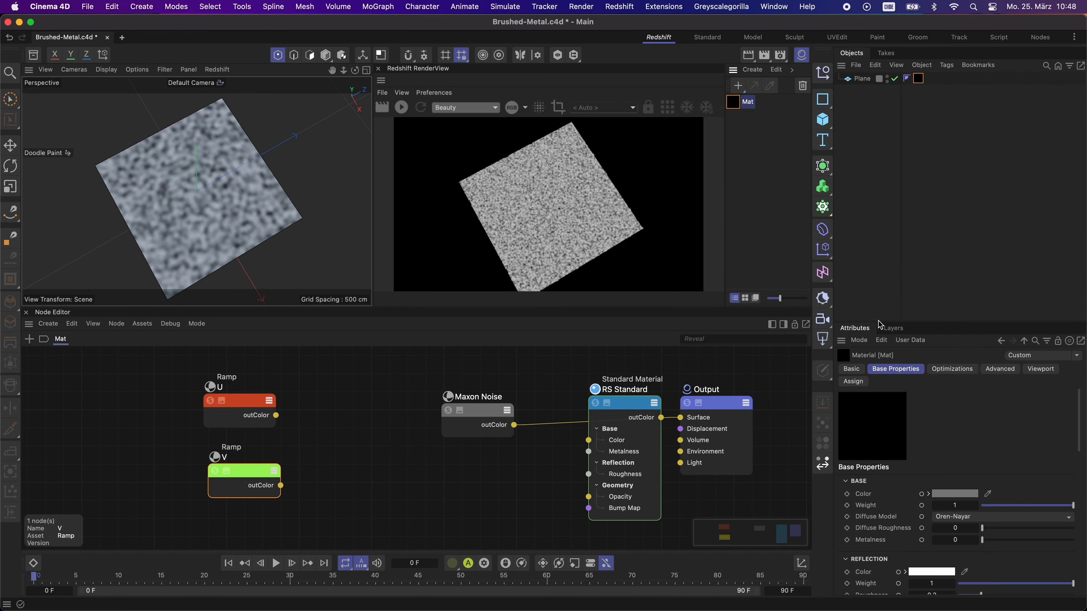
Step: Enlarge the attributes area, solo the U ramp node and restart the live render to preview its gradient
{"action": "left_click_drag", "start_coordinate": [879, 324], "coordinate": [879, 193]}
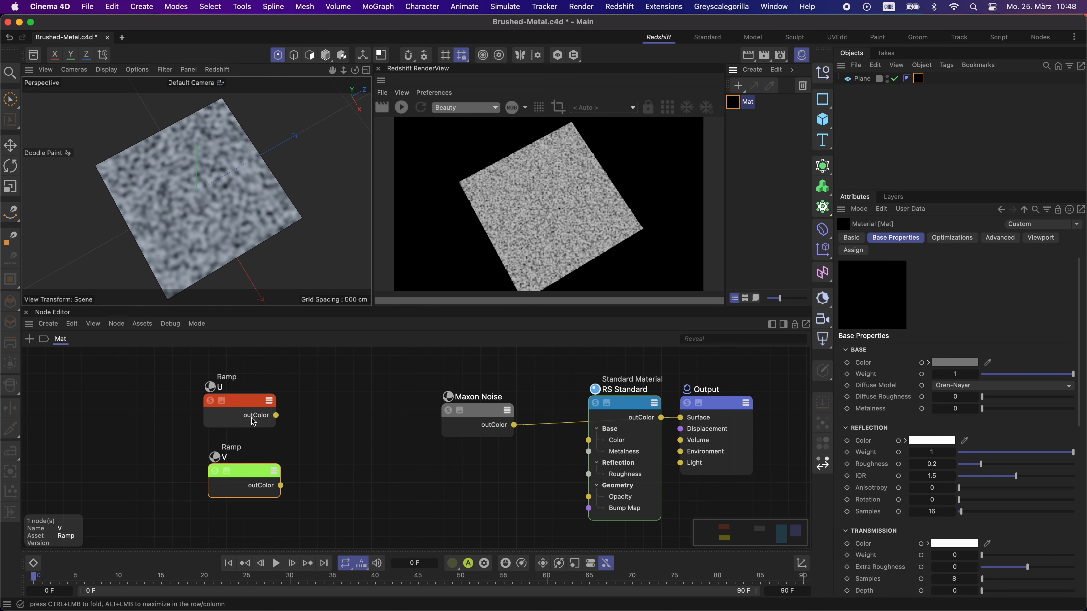
{"action": "left_click", "coordinate": [318, 414]}
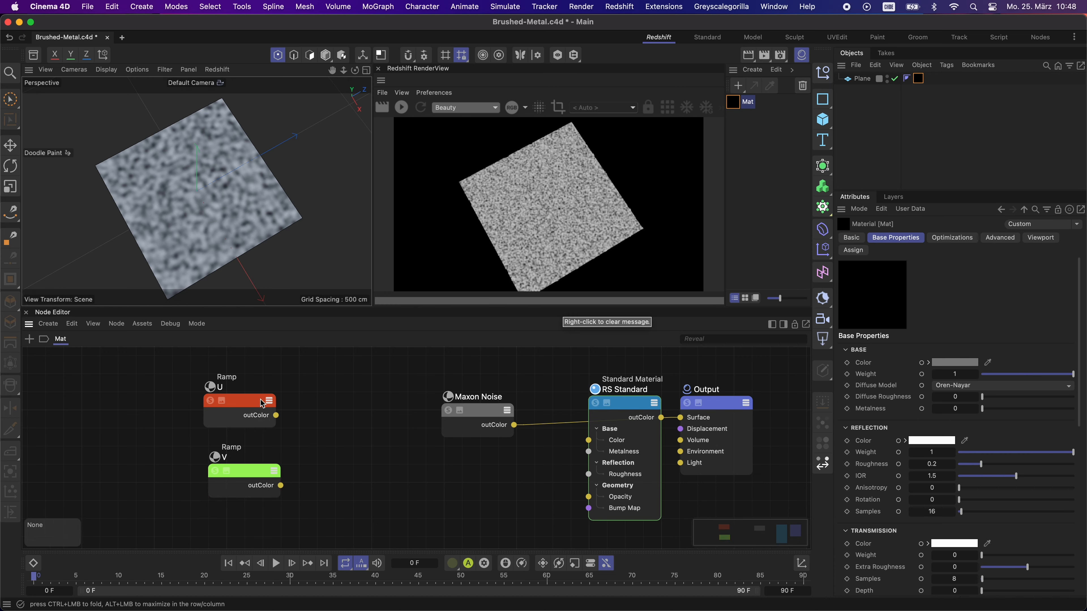
{"action": "left_click", "coordinate": [210, 401]}
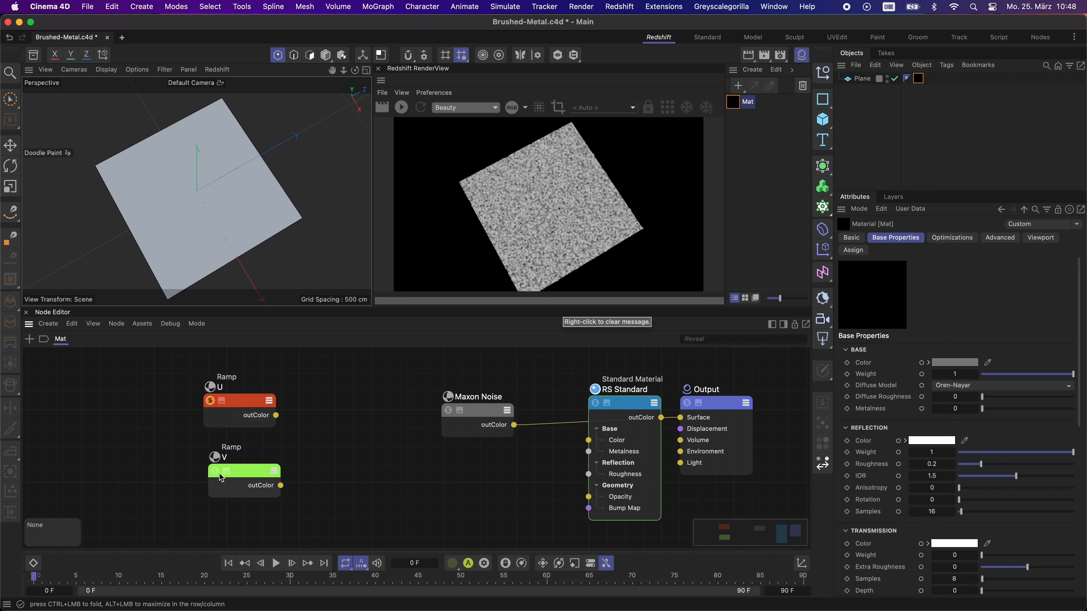
{"action": "left_click", "coordinate": [401, 108]}
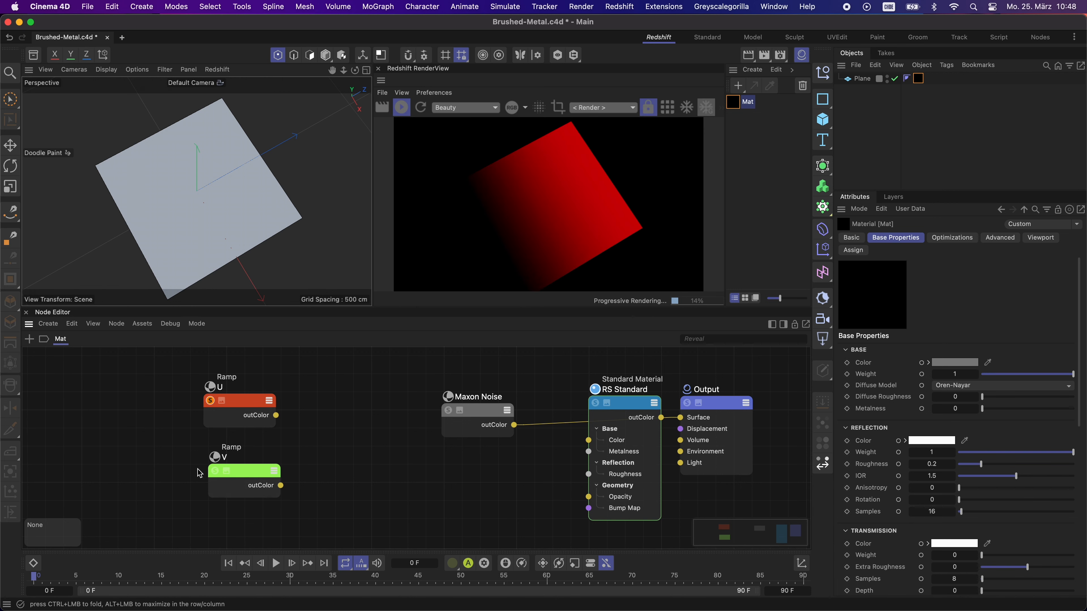
Step: Invert the V ramp's gradient while previewing the node in solo, and end the solo preview
{"action": "left_click", "coordinate": [213, 471]}
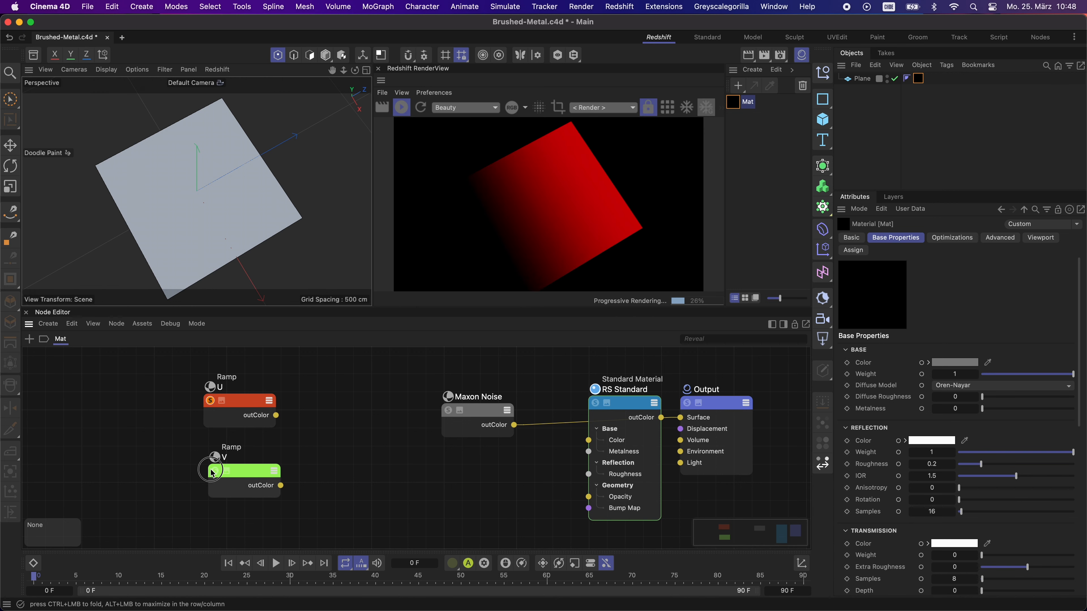
{"action": "left_click", "coordinate": [252, 473]}
{"action": "right_click", "coordinate": [986, 416]}
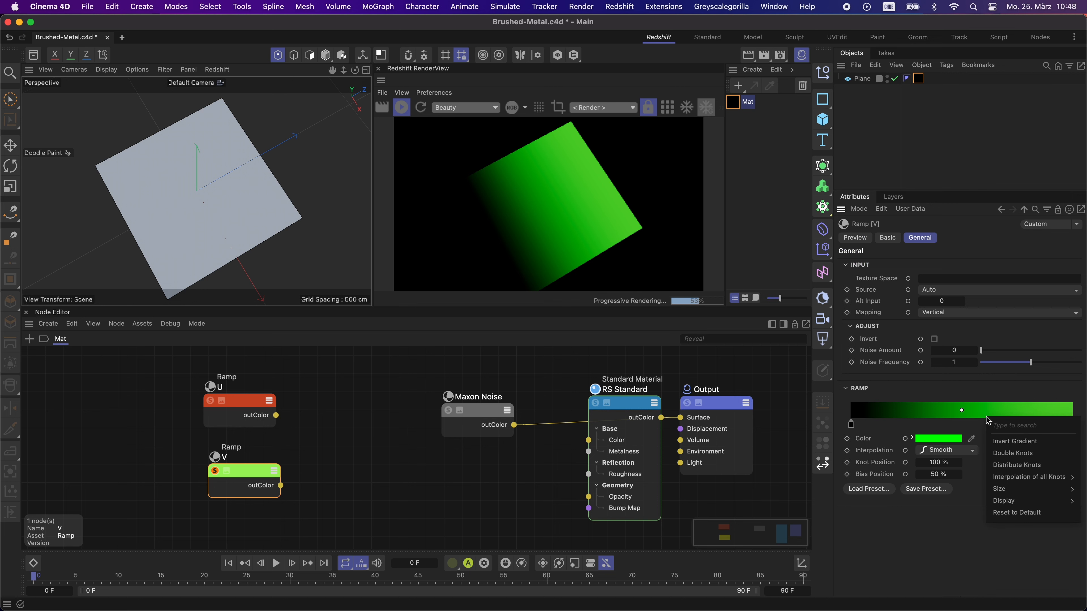
{"action": "left_click", "coordinate": [1014, 441]}
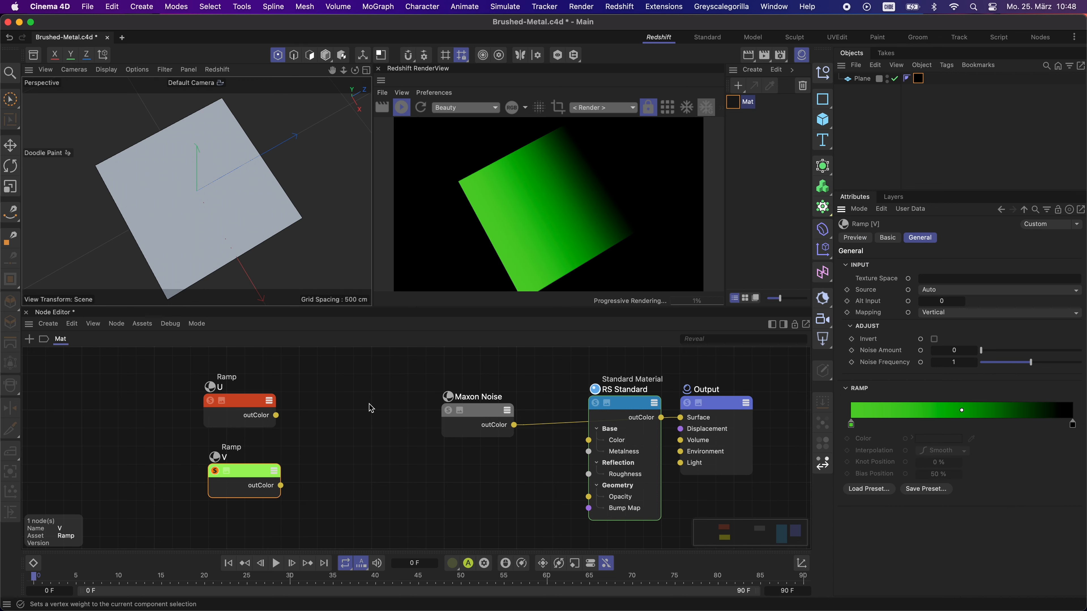
{"action": "left_click", "coordinate": [348, 444]}
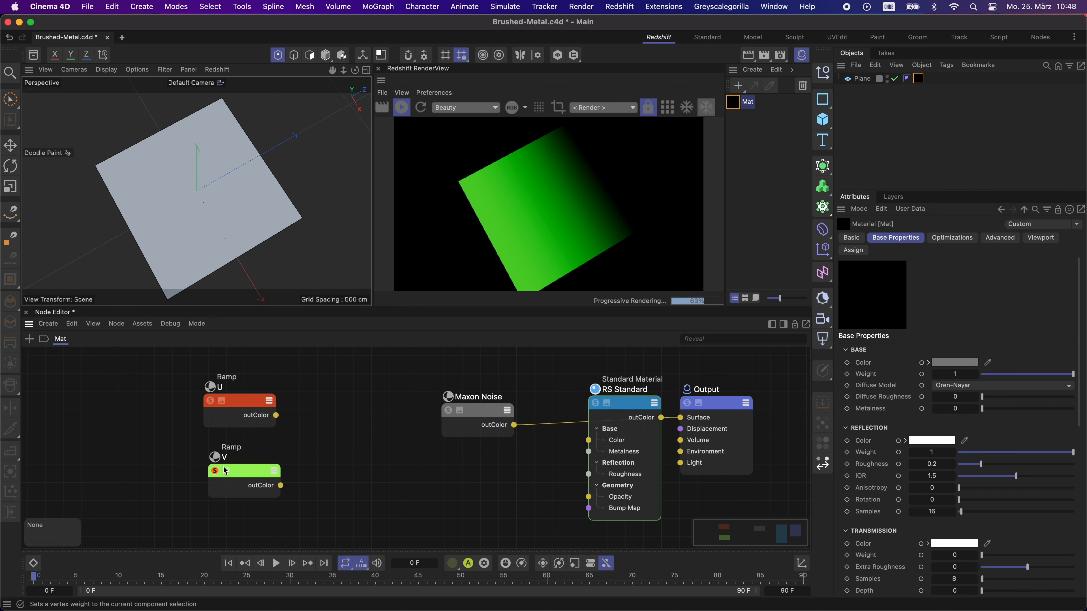
{"action": "left_click", "coordinate": [214, 471]}
Step: Add a Vector Add node to the material graph between the ramps and the Maxon Noise
{"action": "key", "text": "shift+c"}
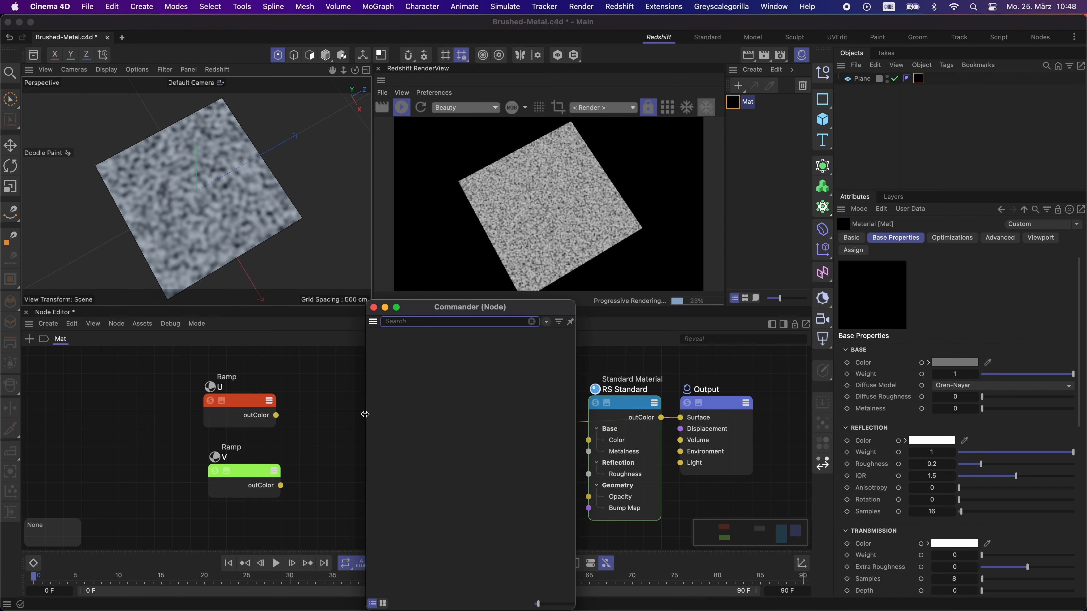
{"action": "key", "text": "Escape"}
{"action": "type", "text": "cvec"}
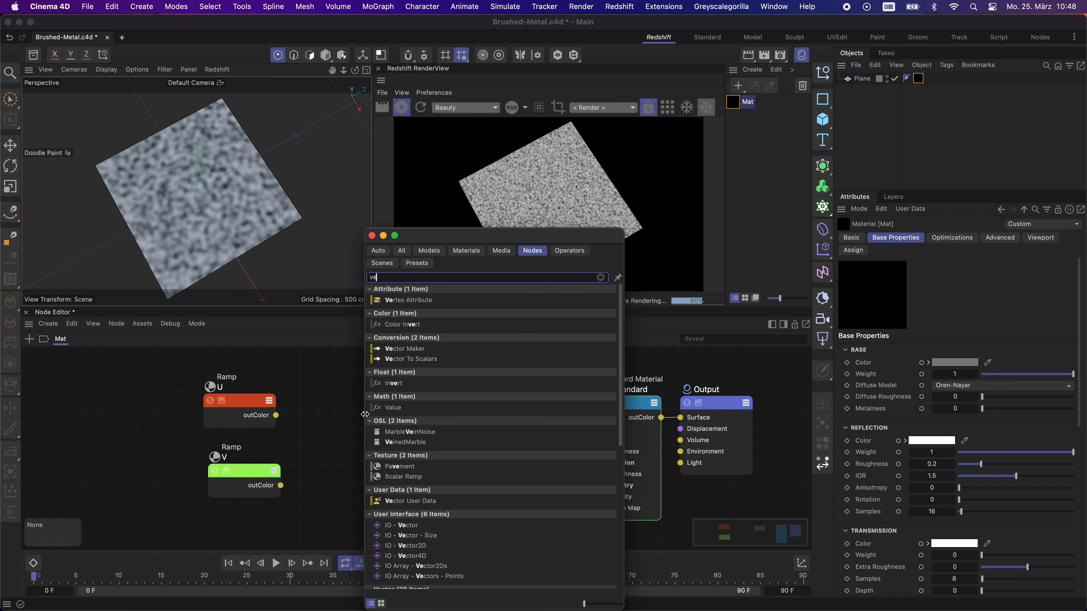
{"action": "type", "text": "tor"}
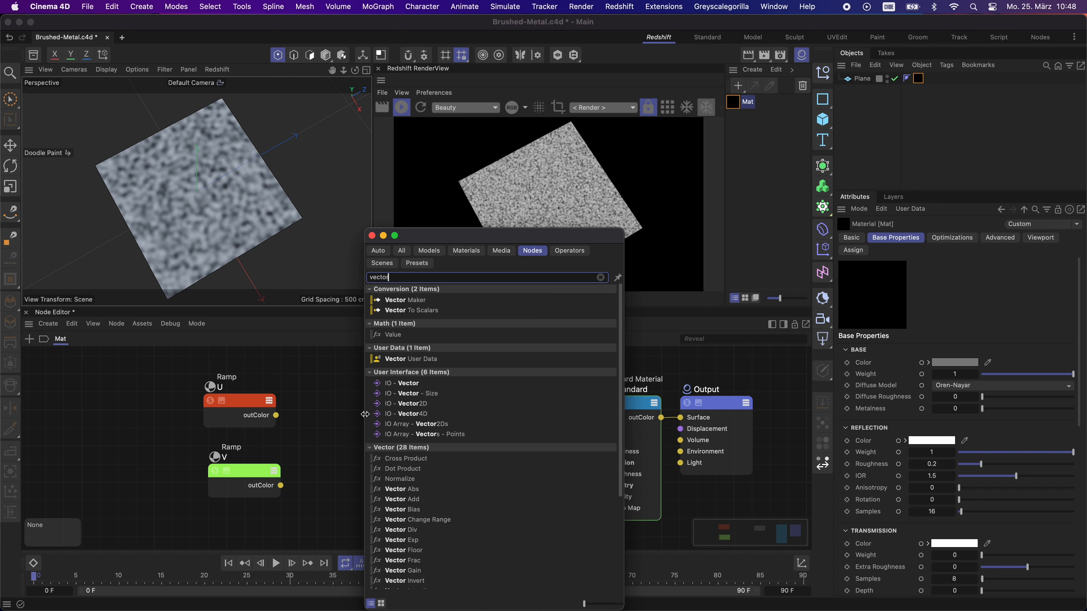
{"action": "type", "text": " add"}
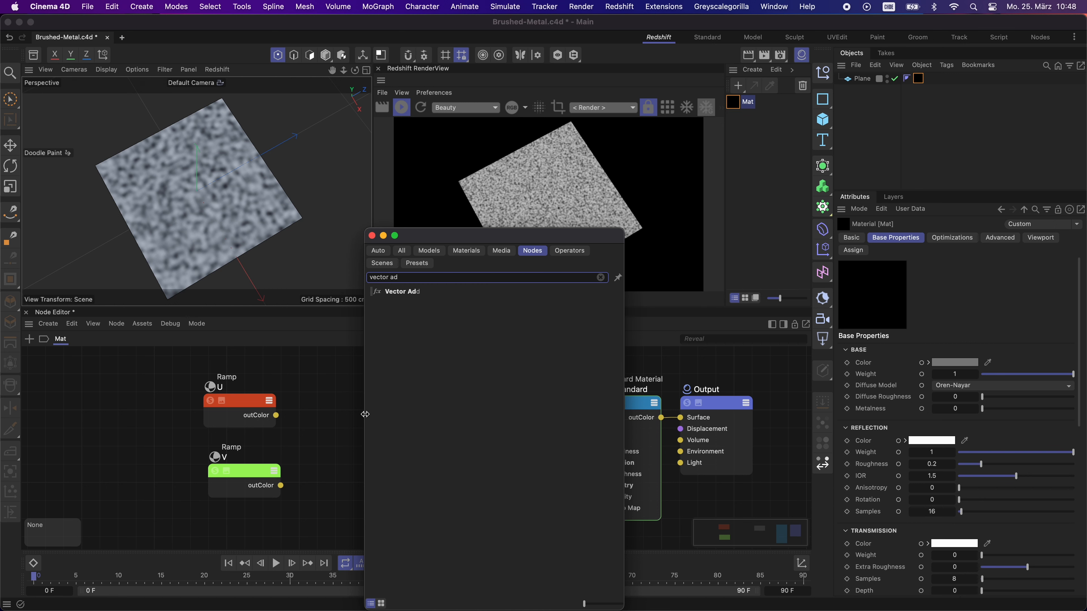
{"action": "key", "text": "Return"}
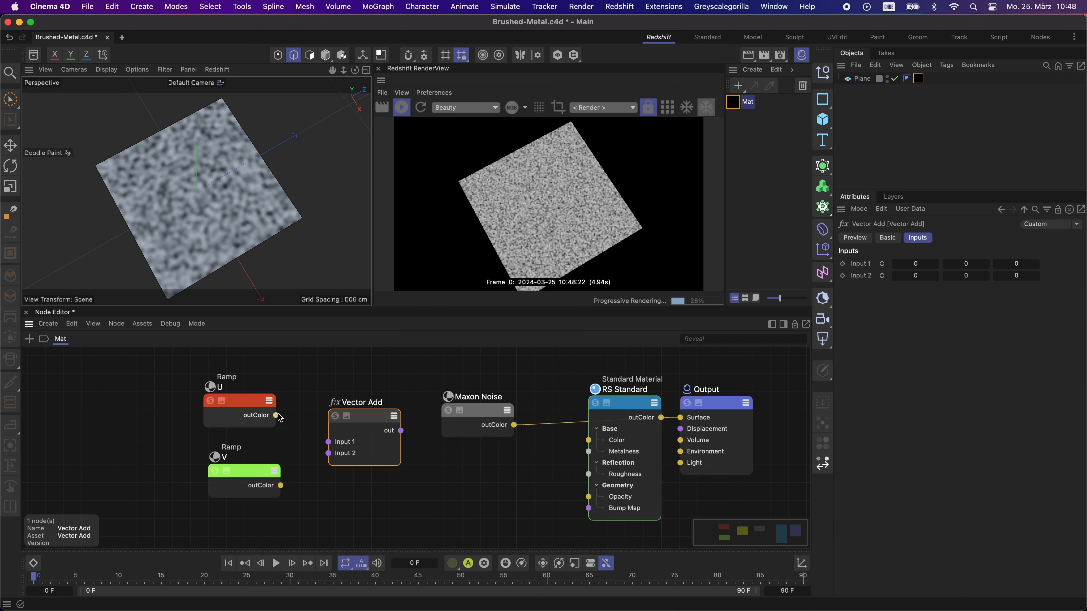
Step: Connect the U and V ramps to Vector Add's Input 1 and Input 2, and its output to the Maxon Noise's Input group
{"action": "left_click_drag", "start_coordinate": [276, 416], "coordinate": [328, 442]}
{"action": "left_click_drag", "start_coordinate": [281, 486], "coordinate": [329, 454]}
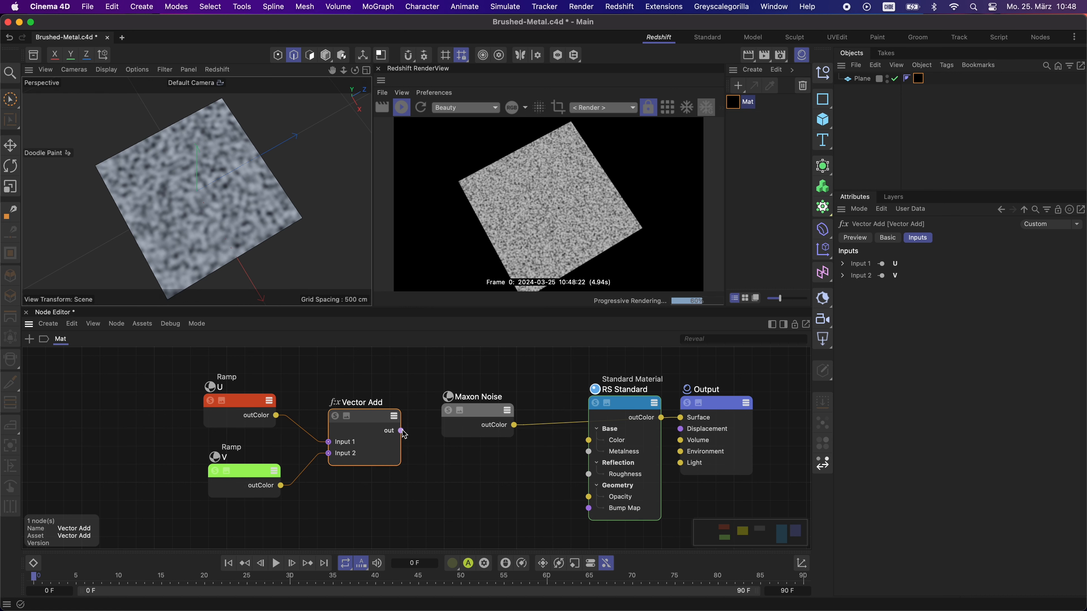
{"action": "left_click_drag", "start_coordinate": [403, 433], "coordinate": [471, 432]}
{"action": "mouse_move", "coordinate": [509, 466]}
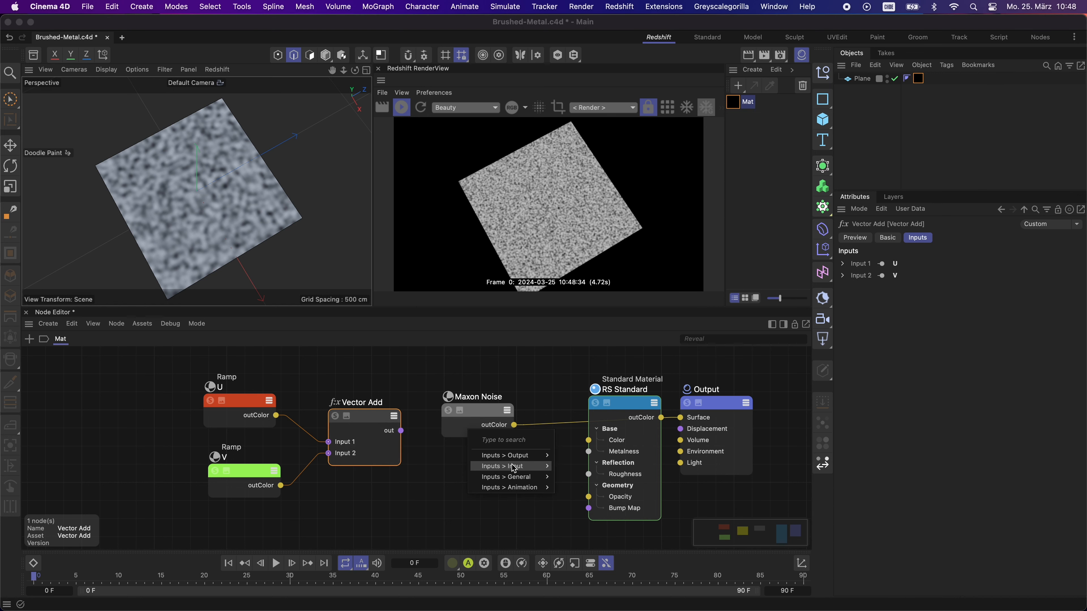
{"action": "left_click", "coordinate": [593, 488]}
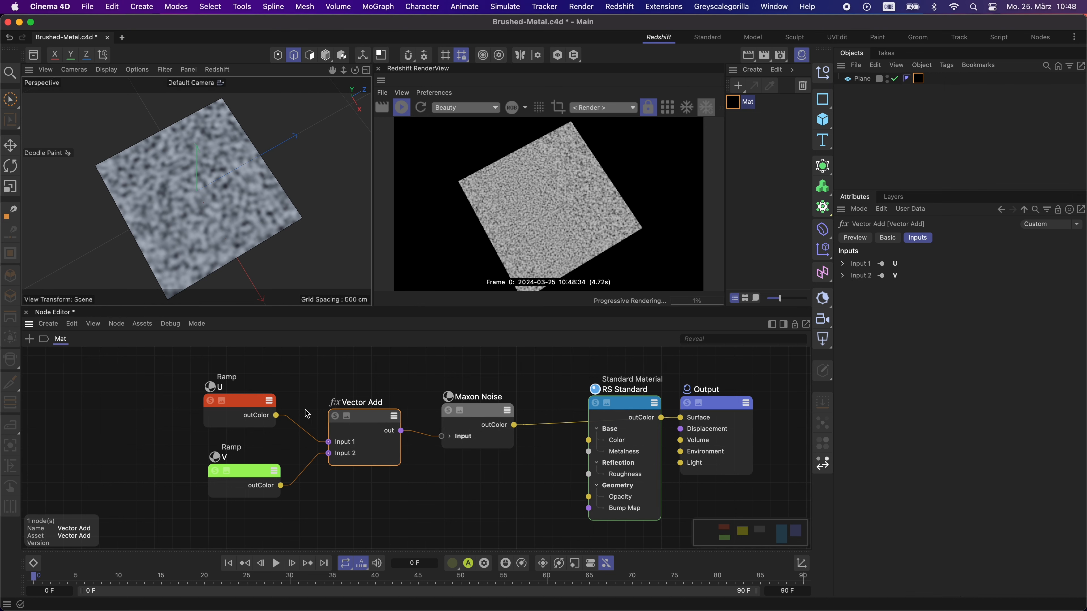
Step: Move the U, V and Vector Add nodes together away from the Maxon Noise to open a gap before it
{"action": "left_click", "coordinate": [304, 453]}
{"action": "left_click_drag", "start_coordinate": [304, 454], "coordinate": [256, 478]}
{"action": "left_click_drag", "start_coordinate": [368, 416], "coordinate": [302, 415]}
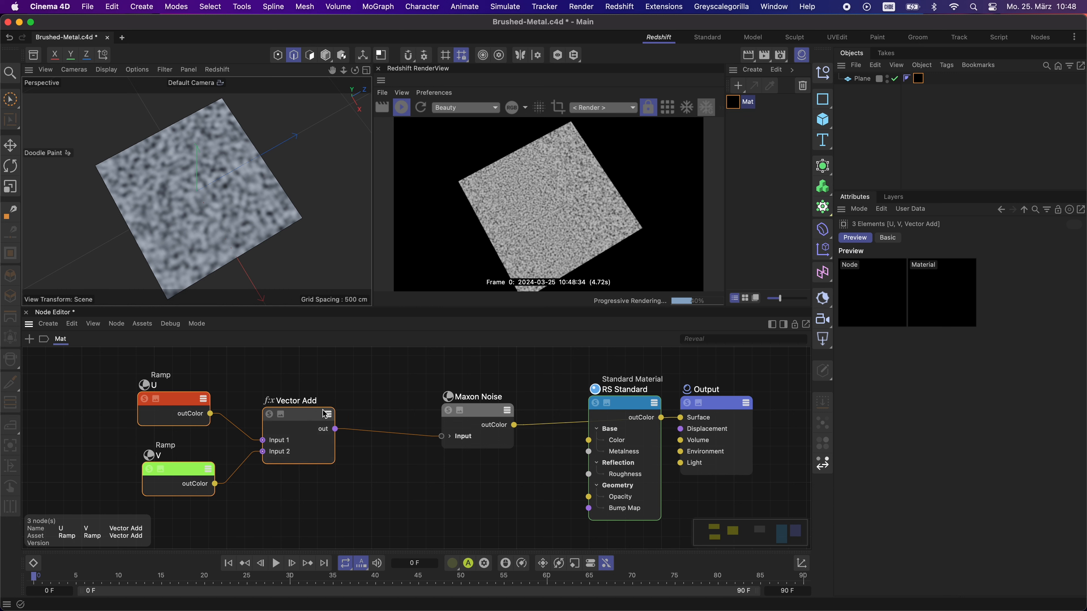
{"action": "left_click", "coordinate": [409, 391]}
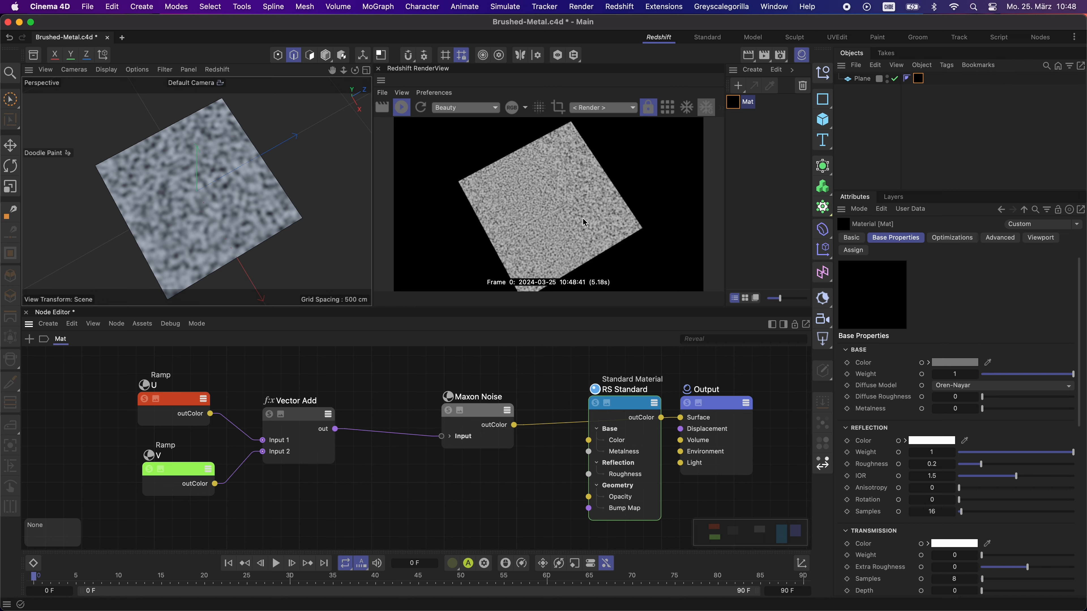
Step: Insert a Vector Mul node into the connection between Vector Add and Maxon Noise
{"action": "double_click", "coordinate": [404, 403]}
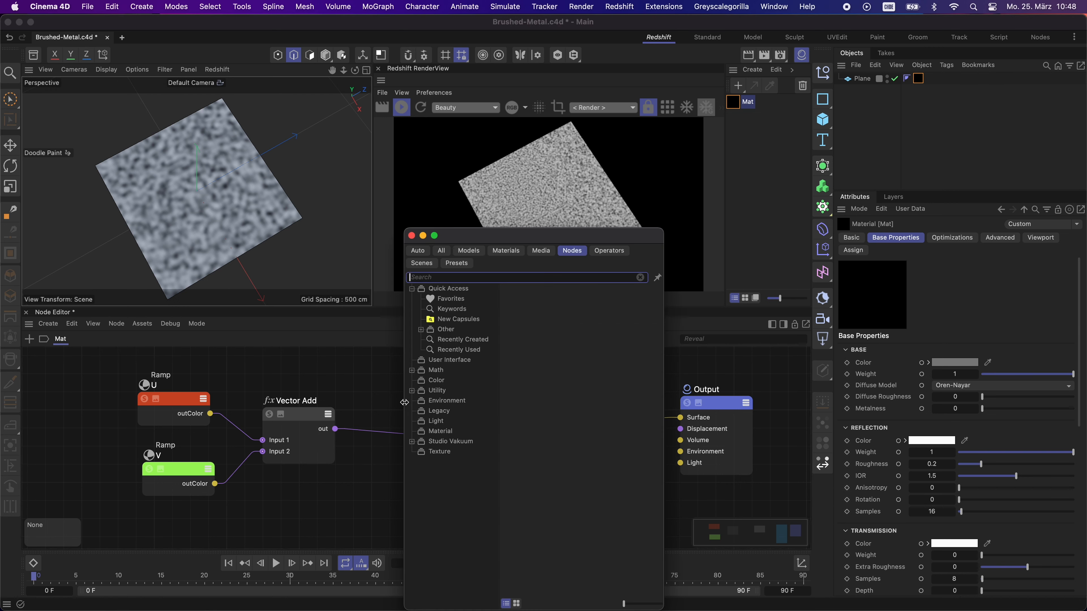
{"action": "type", "text": "vec mul"}
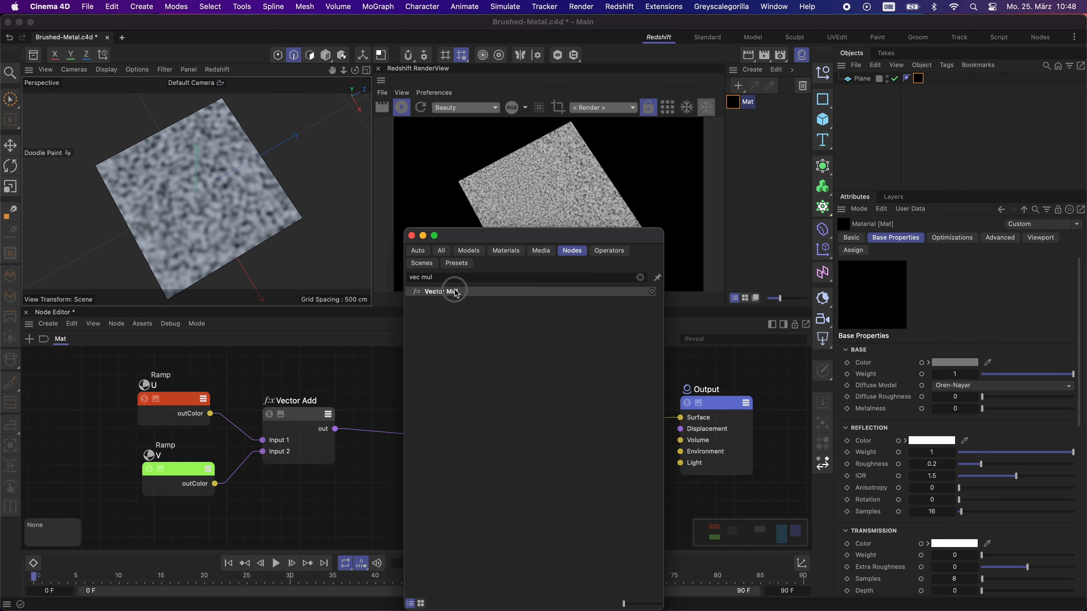
{"action": "left_click_drag", "start_coordinate": [443, 291], "coordinate": [393, 418]}
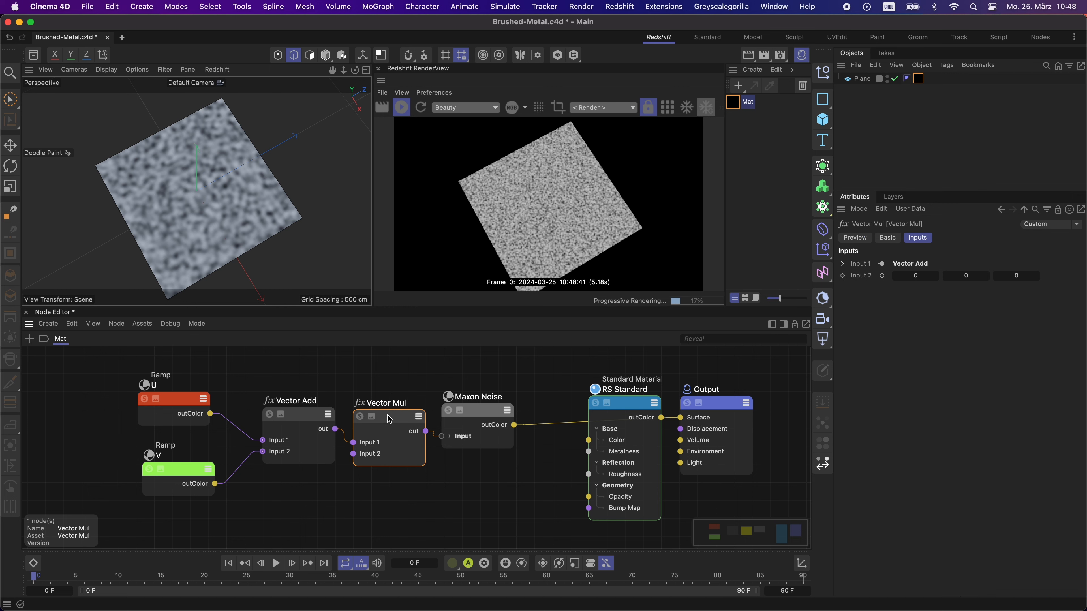
Step: Set the first two components of the Vector Mul node's Input 2 to 2000 each
{"action": "left_click", "coordinate": [914, 276]}
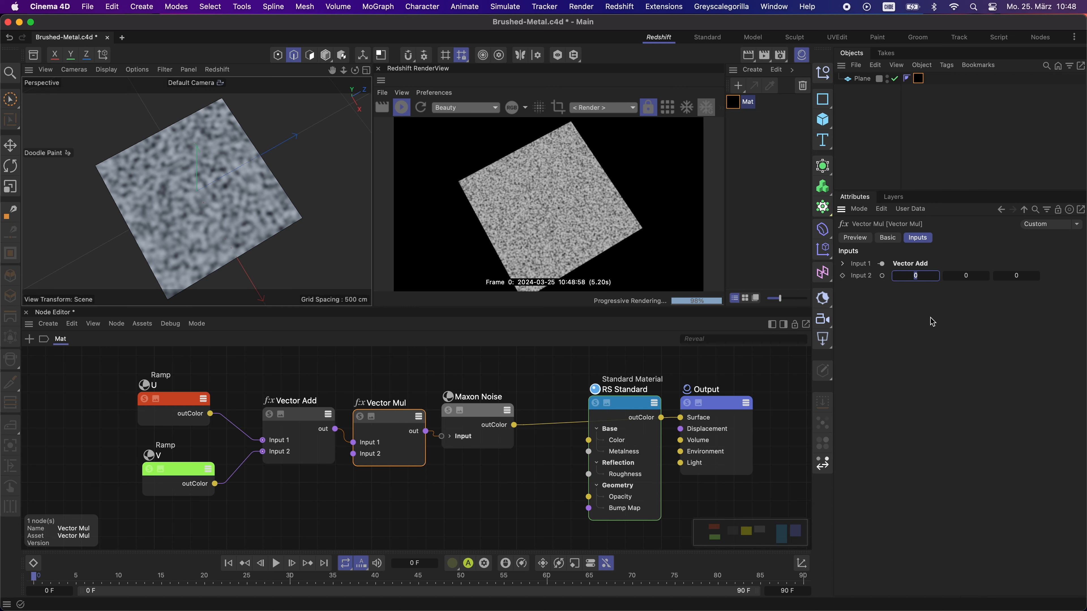
{"action": "type", "text": "2000"}
{"action": "key", "text": "Tab"}
{"action": "type", "text": "2000"}
{"action": "key", "text": "Tab"}
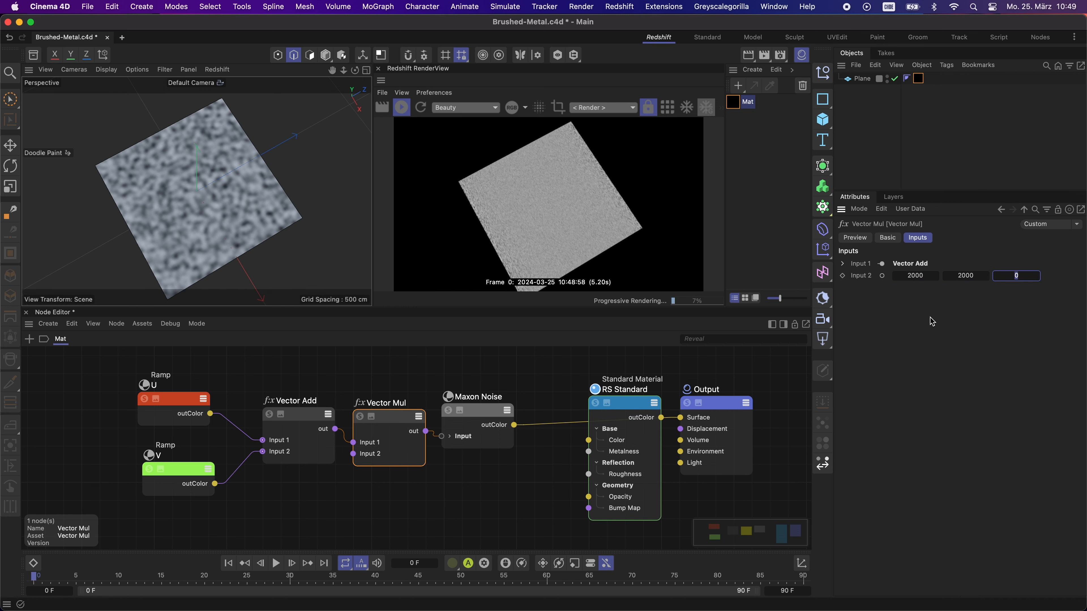
{"action": "left_click", "coordinate": [566, 381]}
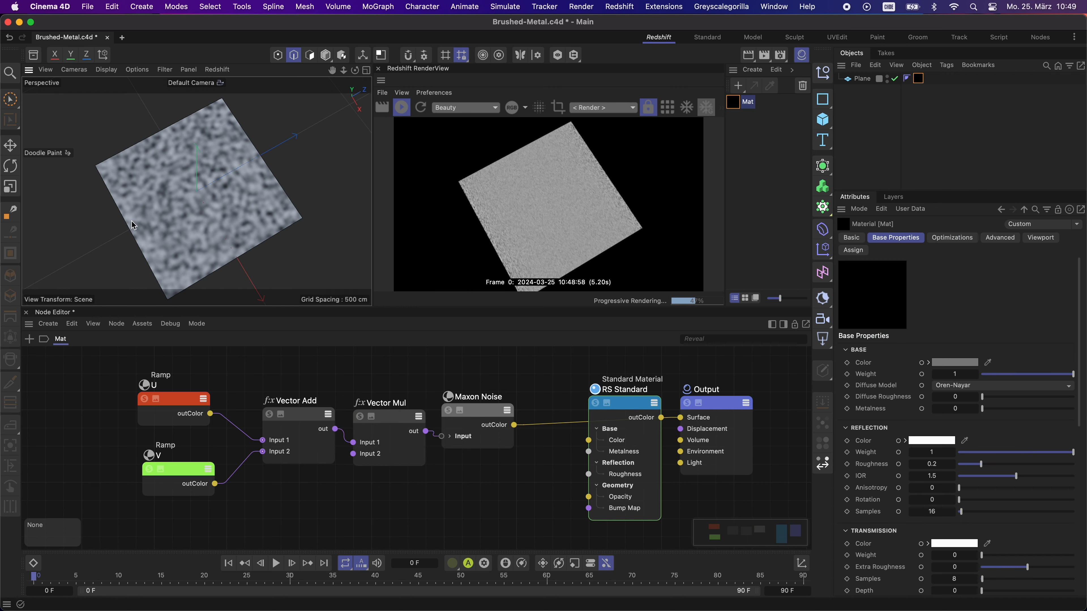
Step: Set both gradient knots of the U ramp to Linear interpolation
{"action": "scroll", "coordinate": [165, 191], "scroll_direction": "up", "scroll_amount": 5}
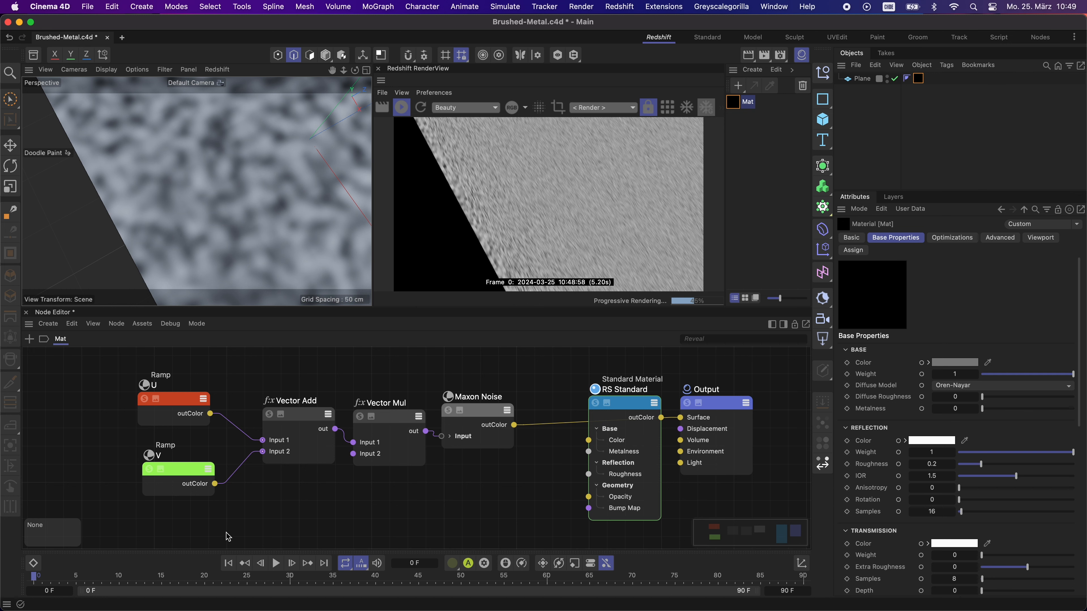
{"action": "left_click", "coordinate": [175, 403]}
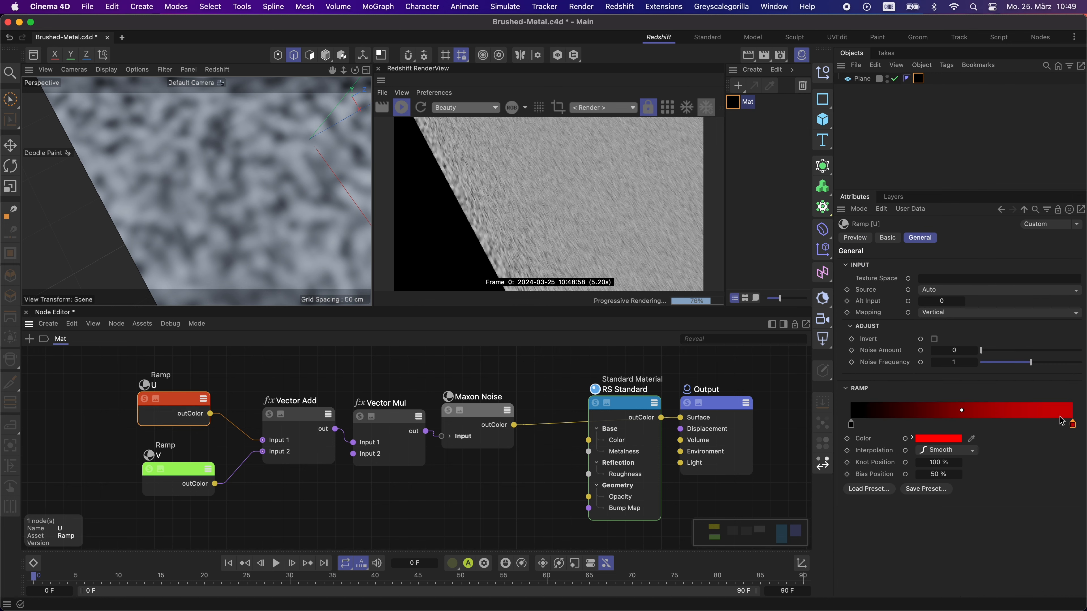
{"action": "left_click", "coordinate": [963, 451]}
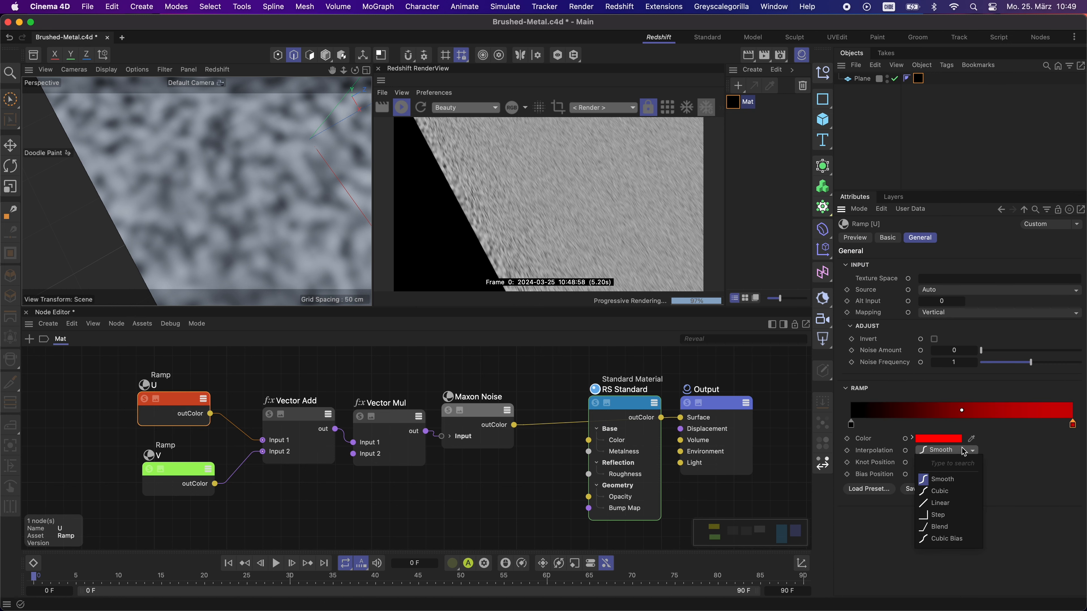
{"action": "left_click", "coordinate": [937, 491]}
{"action": "left_click", "coordinate": [852, 425]}
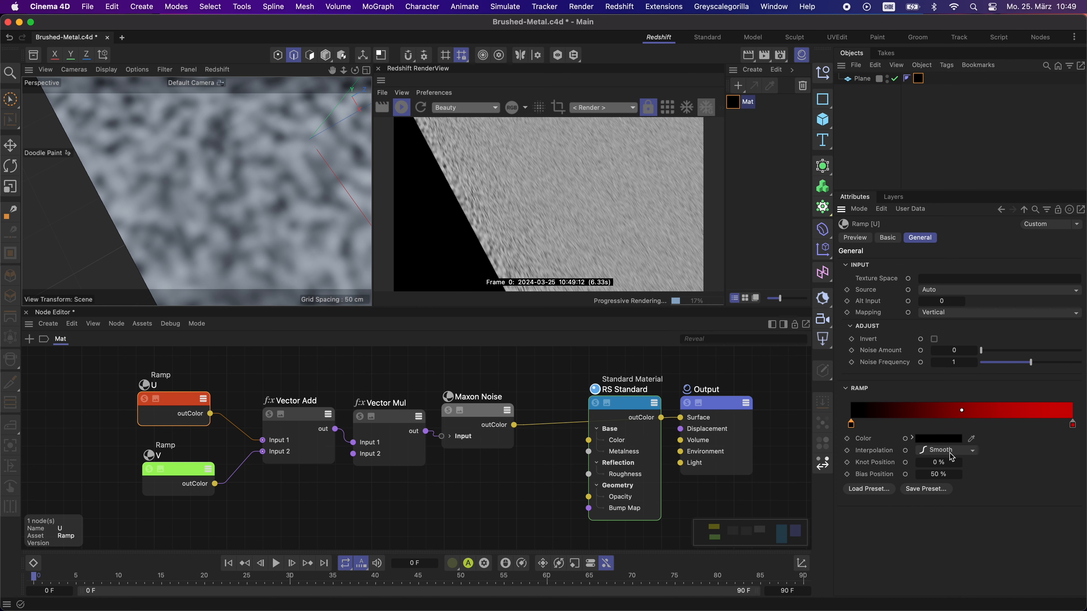
{"action": "left_click", "coordinate": [964, 451]}
{"action": "left_click", "coordinate": [942, 492]}
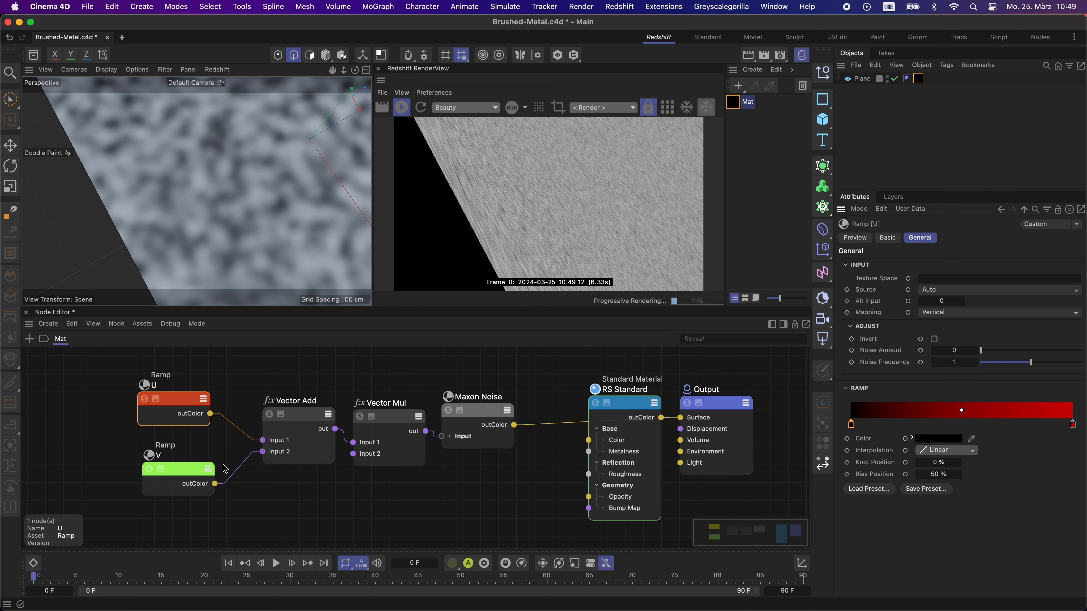
Step: Change the V ramp's black and green gradient knots to Linear interpolation
{"action": "left_click", "coordinate": [180, 476]}
{"action": "left_click", "coordinate": [1072, 425]}
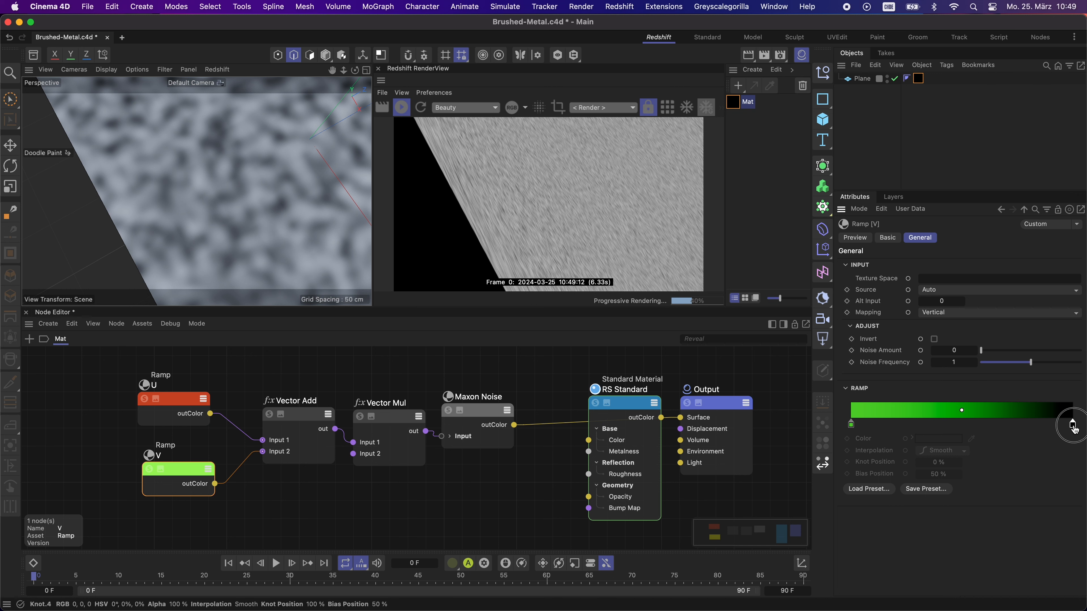
{"action": "left_click", "coordinate": [959, 450]}
{"action": "left_click", "coordinate": [941, 508]}
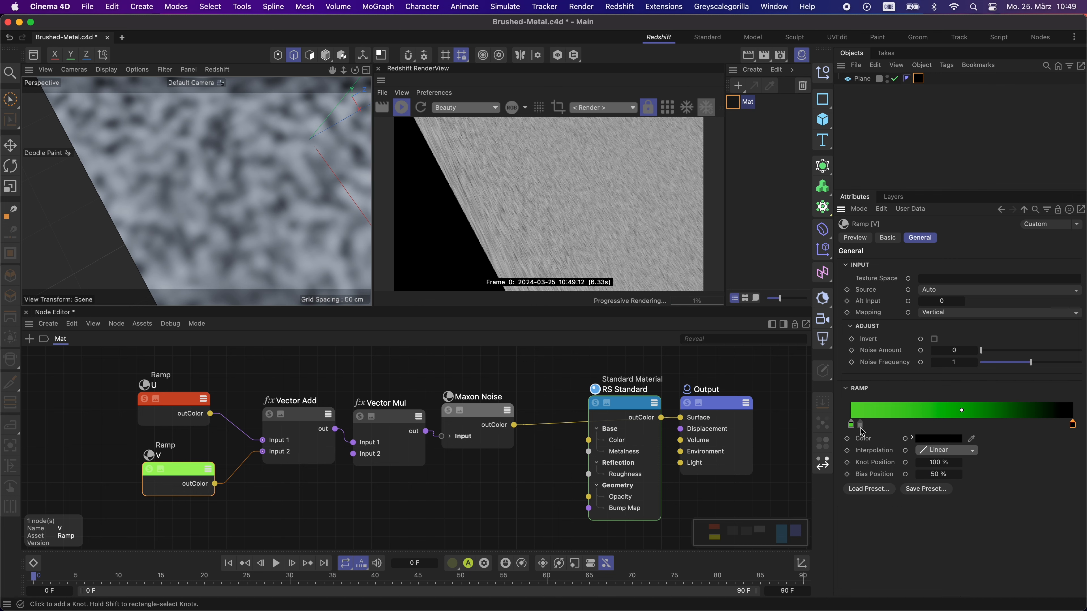
{"action": "left_click", "coordinate": [851, 424]}
{"action": "left_click", "coordinate": [957, 450]}
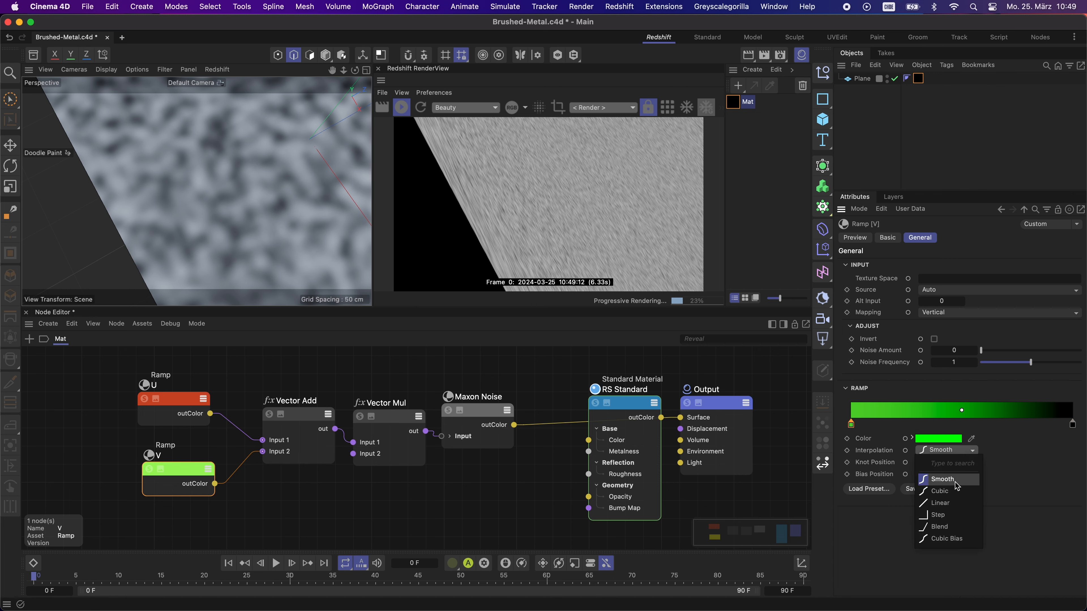
{"action": "left_click", "coordinate": [955, 504]}
{"action": "left_click", "coordinate": [363, 504]}
Step: Switch the mapping of the U and V ramps together through Diagonal and Radial to Circular, and inspect the noise up close
{"action": "scroll", "coordinate": [283, 194], "scroll_direction": "down", "scroll_amount": 4}
{"action": "scroll", "coordinate": [266, 207], "scroll_direction": "down", "scroll_amount": 5}
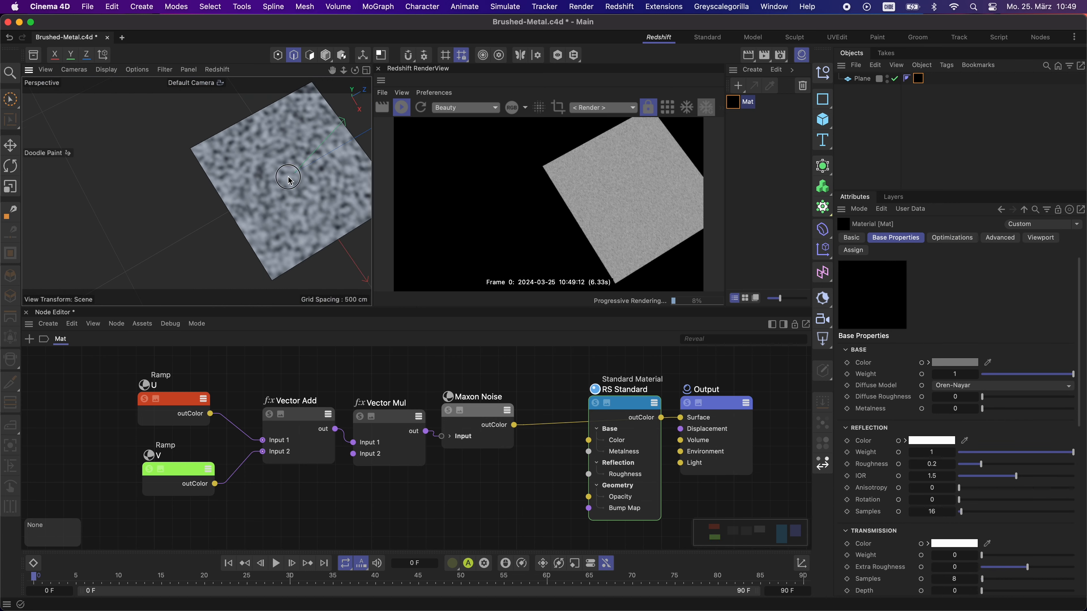
{"action": "middle_click_drag", "start_coordinate": [264, 193], "coordinate": [178, 179], "text": "alt"}
{"action": "right_click_drag", "start_coordinate": [201, 169], "coordinate": [169, 184], "text": "alt"}
{"action": "left_click_drag", "start_coordinate": [172, 428], "coordinate": [201, 516]}
{"action": "left_click", "coordinate": [970, 313]}
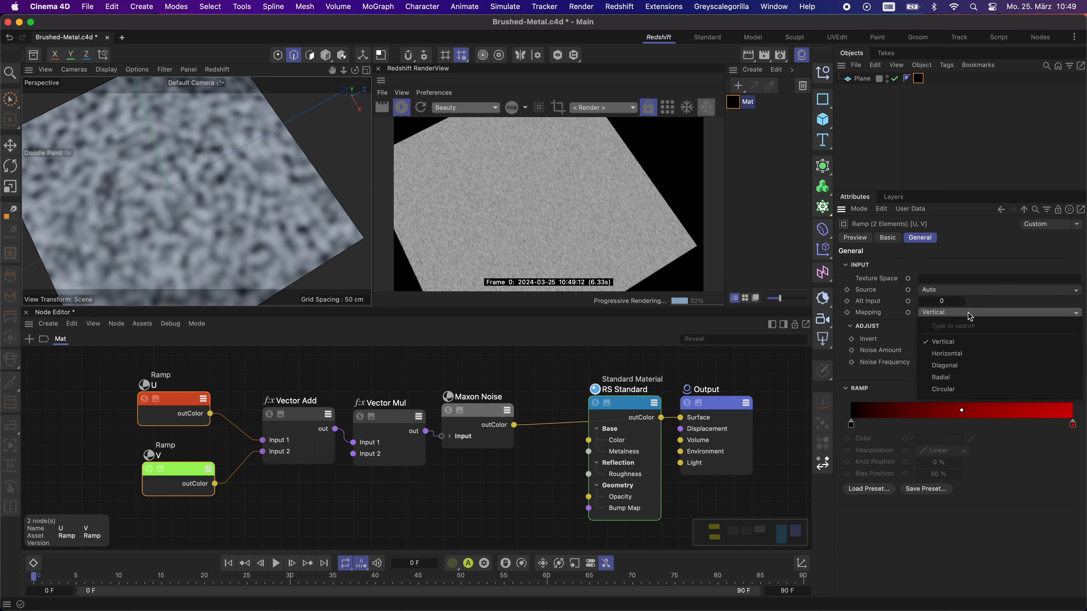
{"action": "left_click", "coordinate": [958, 365]}
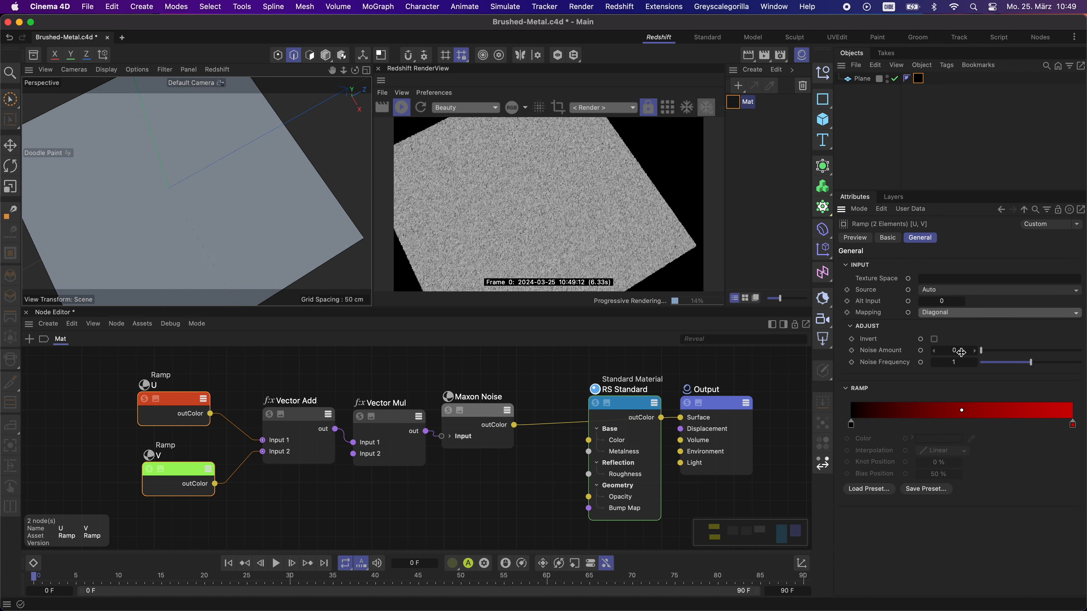
{"action": "key", "text": "Down"}
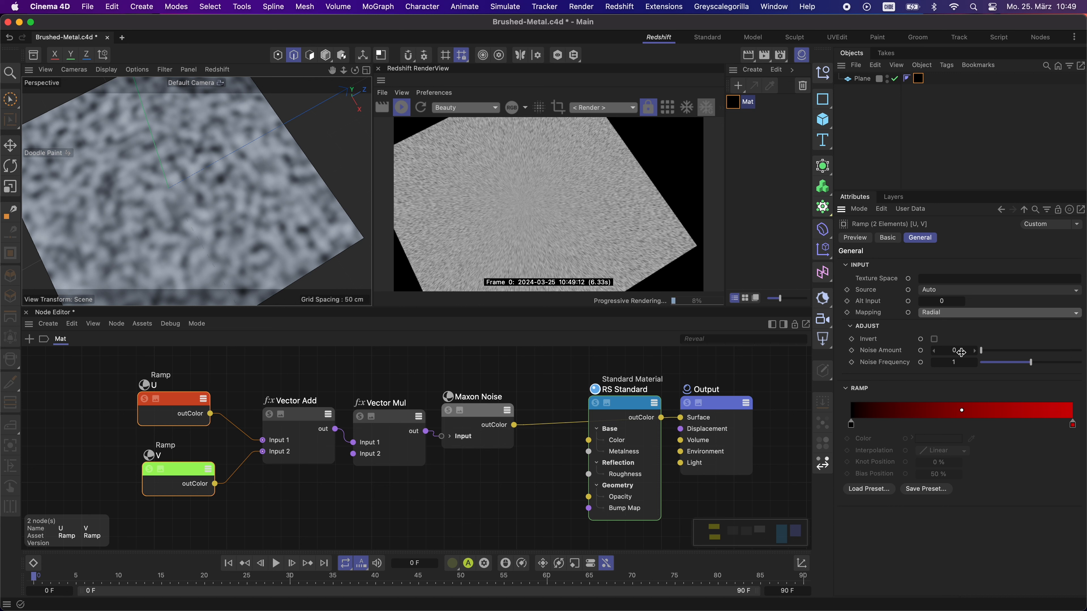
{"action": "key", "text": "Down"}
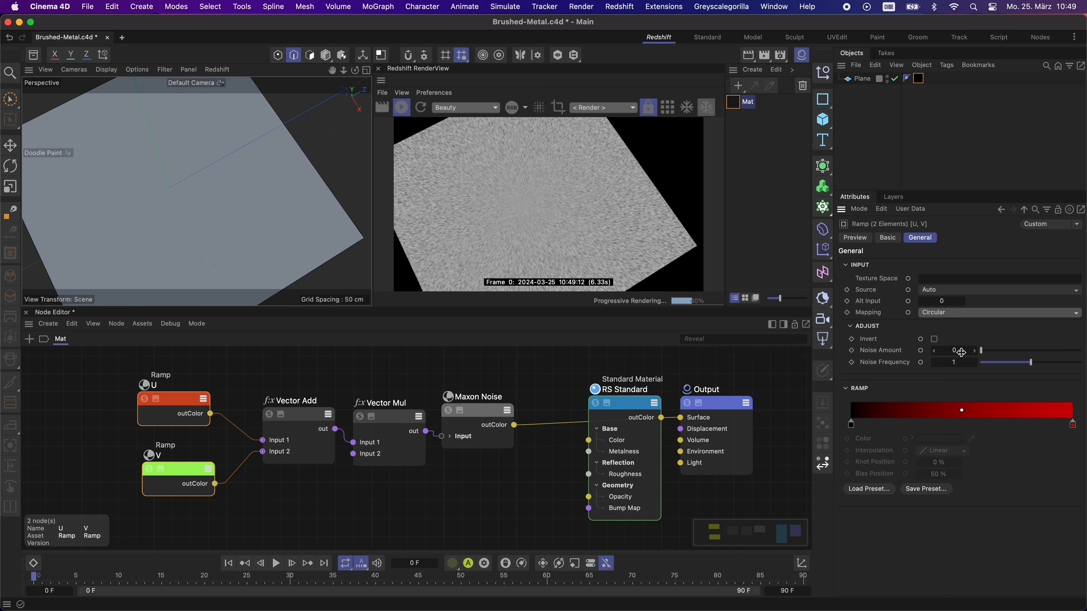
{"action": "left_click", "coordinate": [341, 508]}
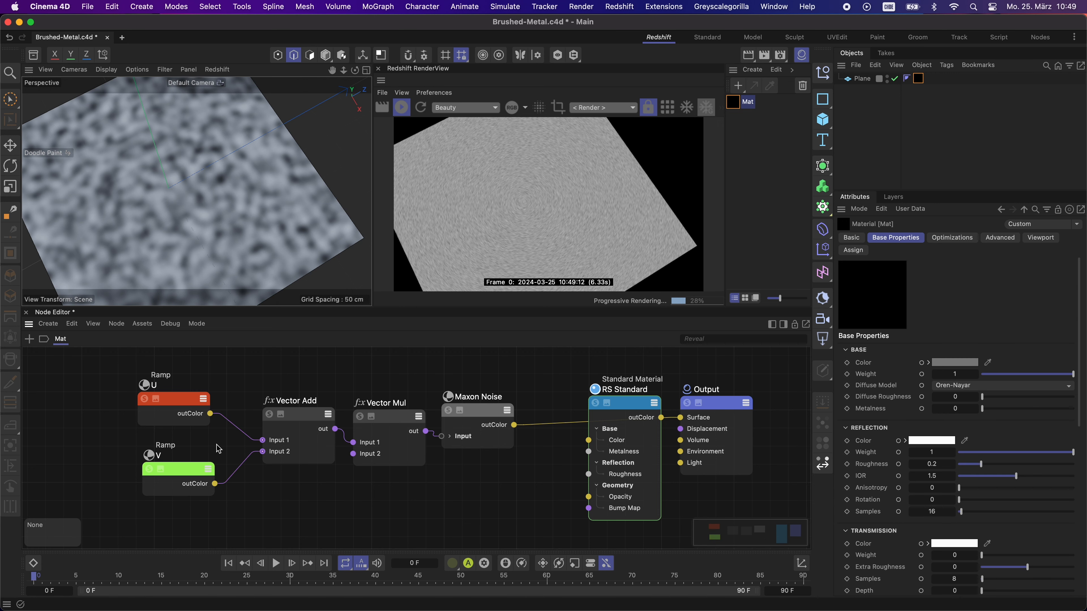
{"action": "right_click_drag", "start_coordinate": [166, 188], "coordinate": [194, 204], "text": "alt"}
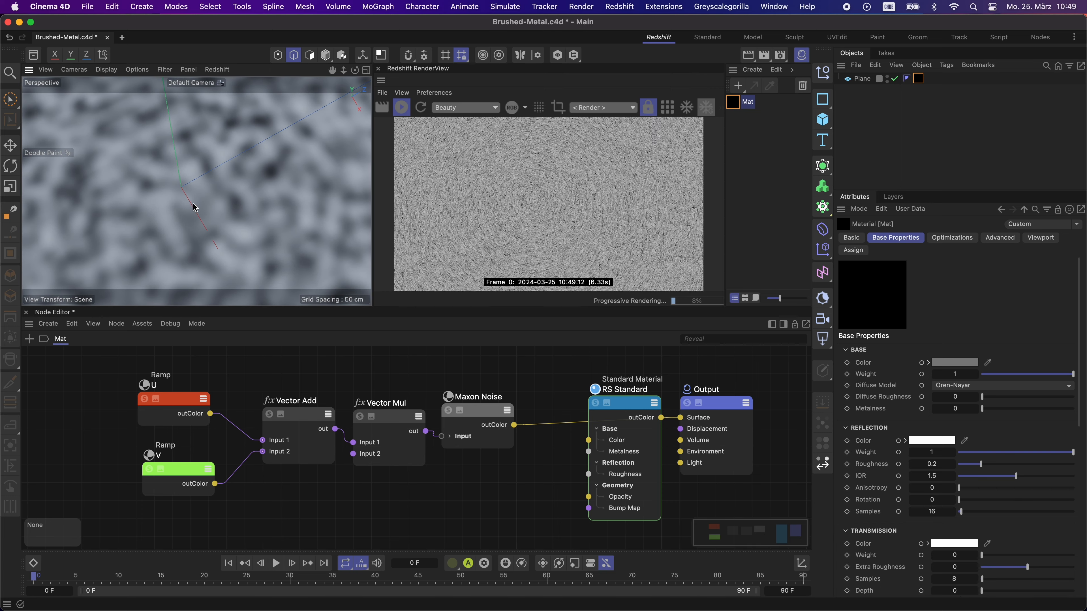
Step: Set the Maxon Noise's Overall Scale to 100 and inspect the circular pattern on the plane
{"action": "left_click", "coordinate": [470, 417]}
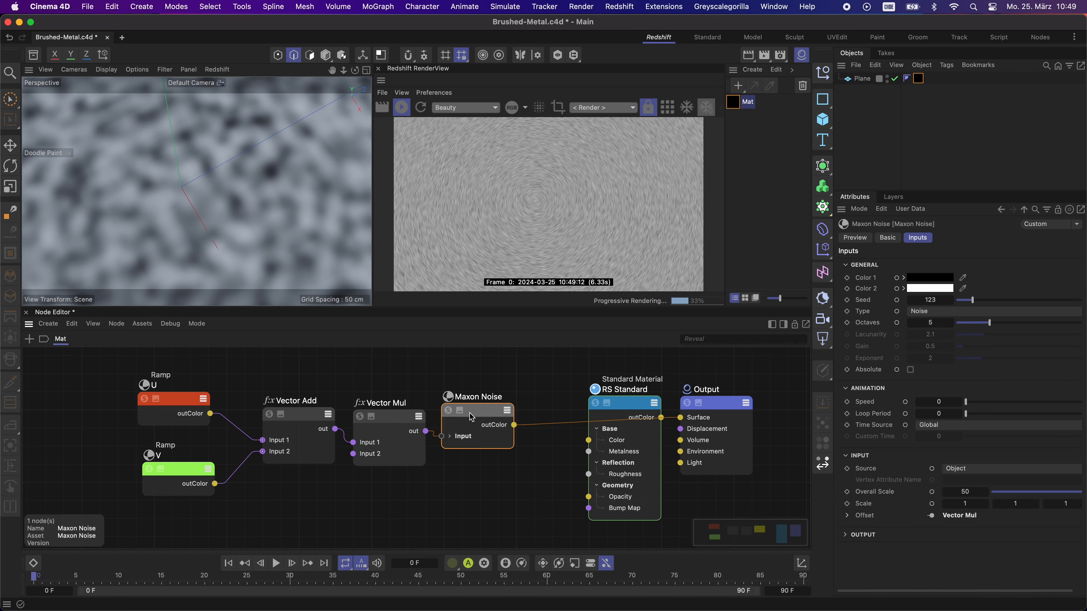
{"action": "left_click", "coordinate": [968, 489]}
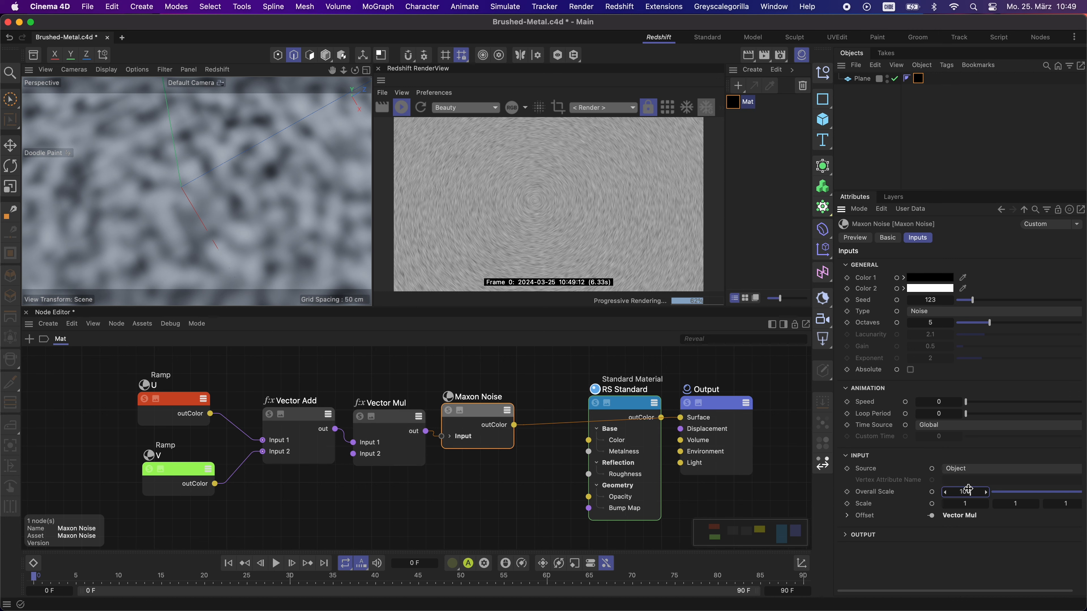
{"action": "key", "text": "Return"}
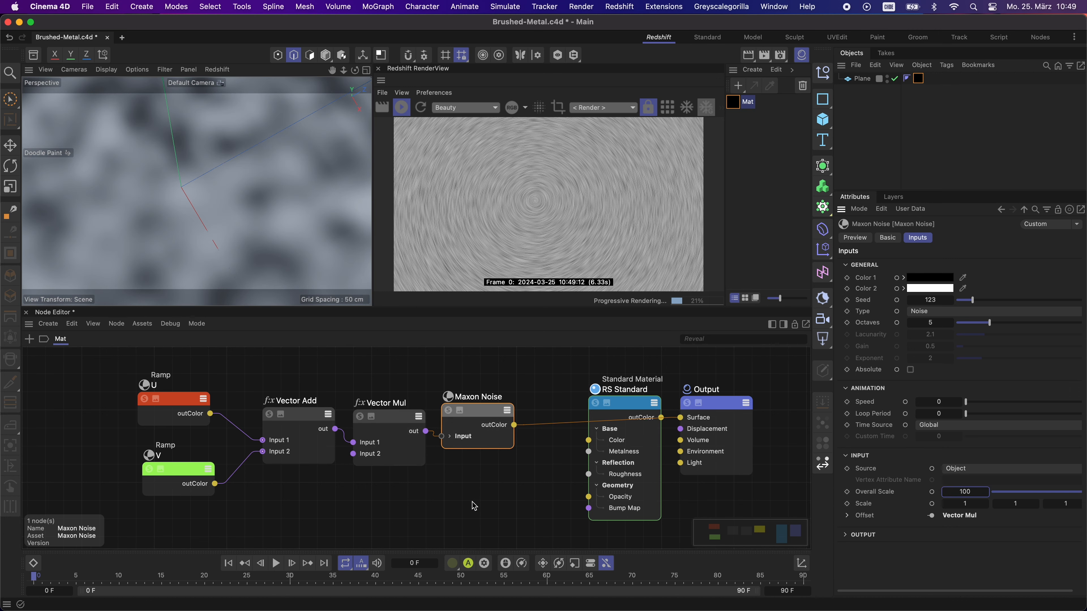
{"action": "left_click", "coordinate": [474, 506]}
{"action": "mouse_move", "coordinate": [188, 162]}
{"action": "left_mouse_down", "text": "alt"}
{"action": "mouse_move", "coordinate": [185, 147]}
{"action": "mouse_move", "coordinate": [191, 155]}
{"action": "left_mouse_up", "text": "alt"}
{"action": "right_click_drag", "start_coordinate": [189, 149], "coordinate": [200, 123], "text": "alt"}
{"action": "middle_click_drag", "start_coordinate": [182, 149], "coordinate": [168, 176], "text": "alt"}
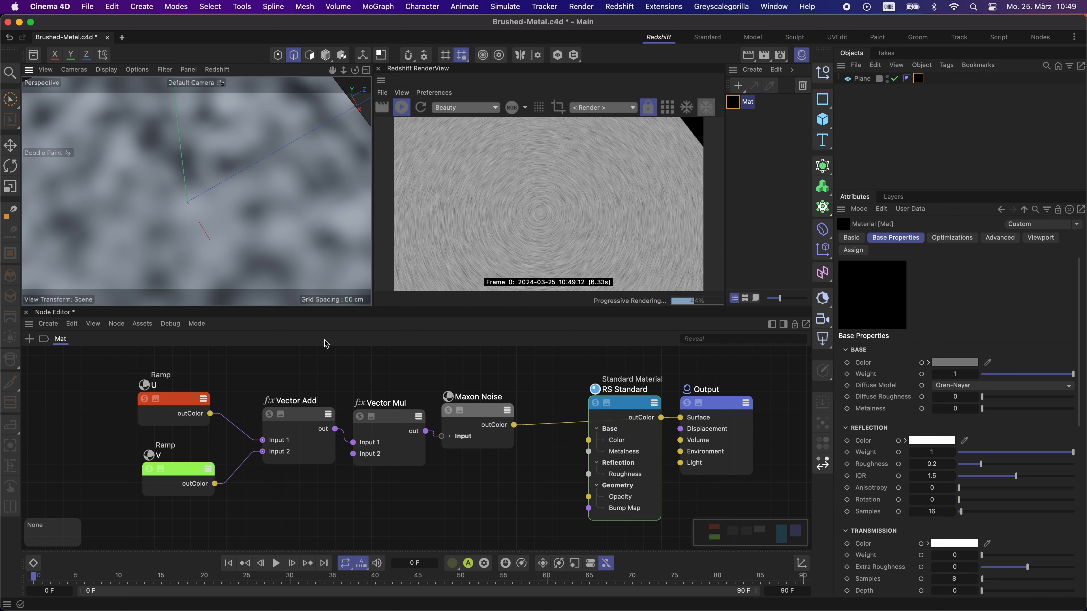
Step: Move the ramp, vector math and Maxon Noise nodes away from RS Standard, and reconnect RS Standard's outColor to the Output's Surface
{"action": "left_click", "coordinate": [392, 421]}
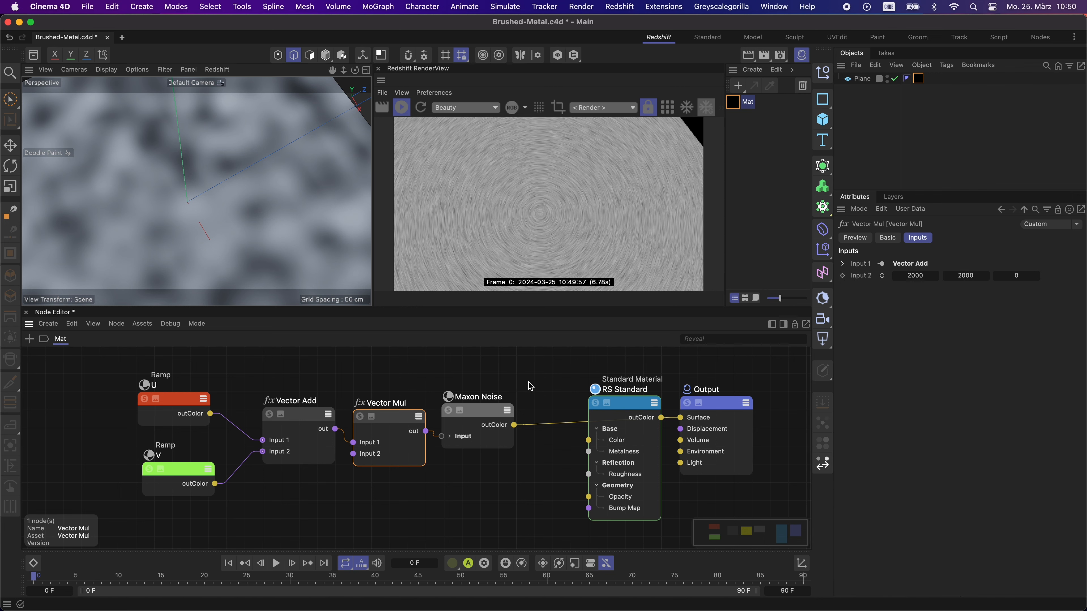
{"action": "left_click_drag", "start_coordinate": [538, 357], "coordinate": [120, 528]}
{"action": "left_click_drag", "start_coordinate": [491, 414], "coordinate": [420, 421]}
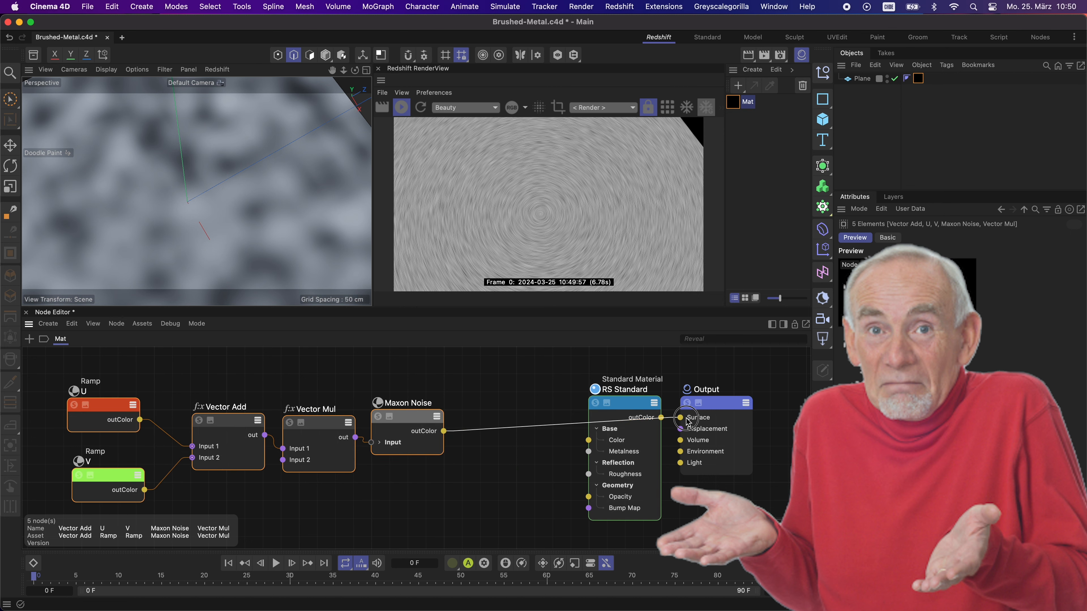
{"action": "left_click_drag", "start_coordinate": [629, 411], "coordinate": [611, 409]}
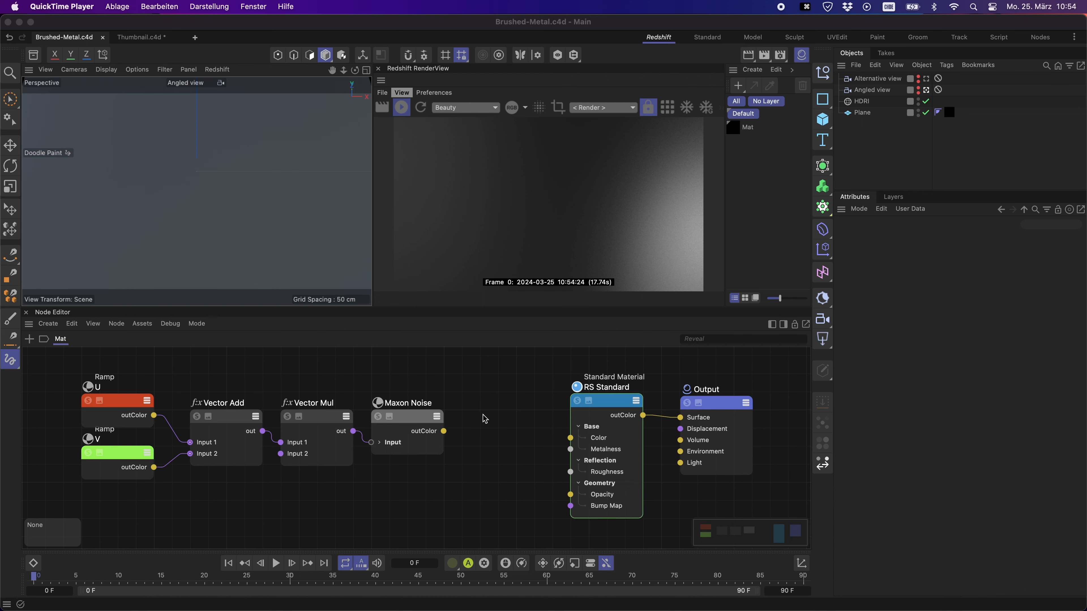
Step: Set RS Standard's base Metalness to 1 and add a reflection Anisotropy input port to the node
{"action": "left_click", "coordinate": [615, 411]}
{"action": "left_click_drag", "start_coordinate": [1001, 412], "coordinate": [1076, 407]}
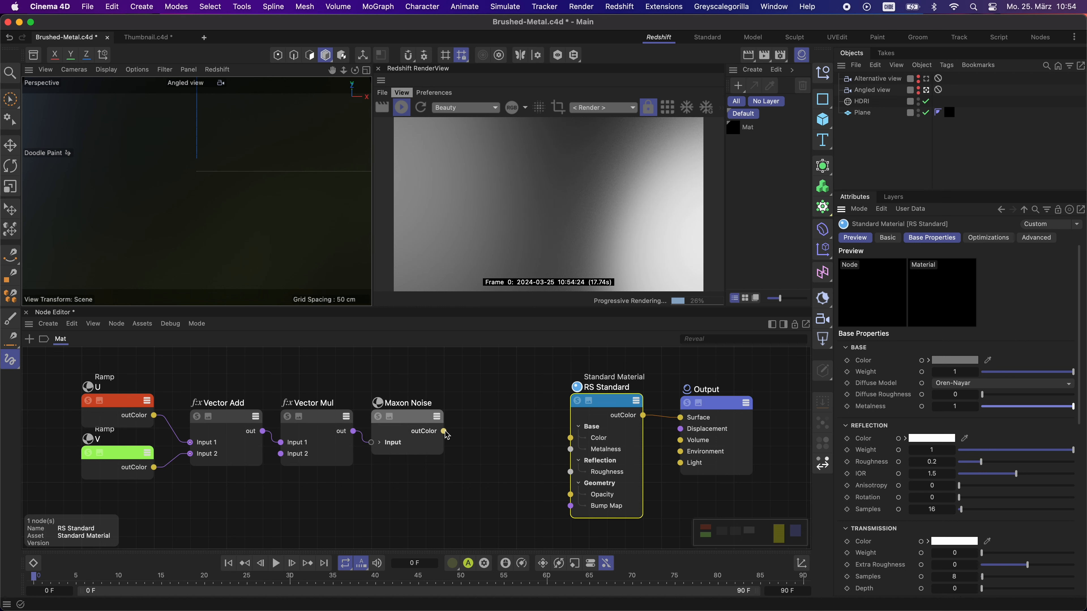
{"action": "right_click", "coordinate": [604, 421]}
{"action": "mouse_move", "coordinate": [667, 443]}
{"action": "mouse_move", "coordinate": [755, 446]}
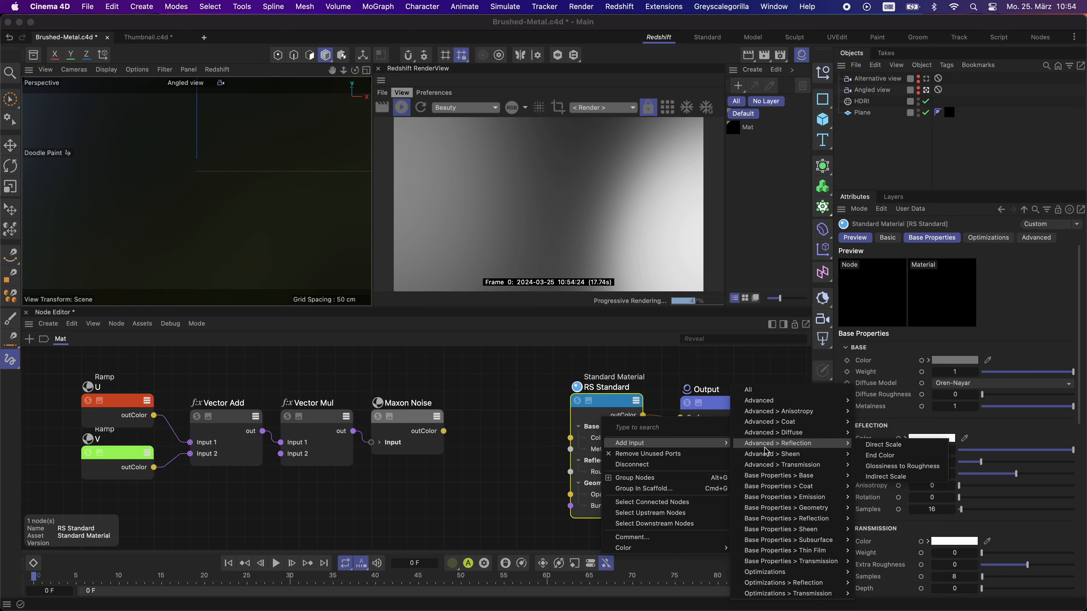
{"action": "mouse_move", "coordinate": [813, 519]}
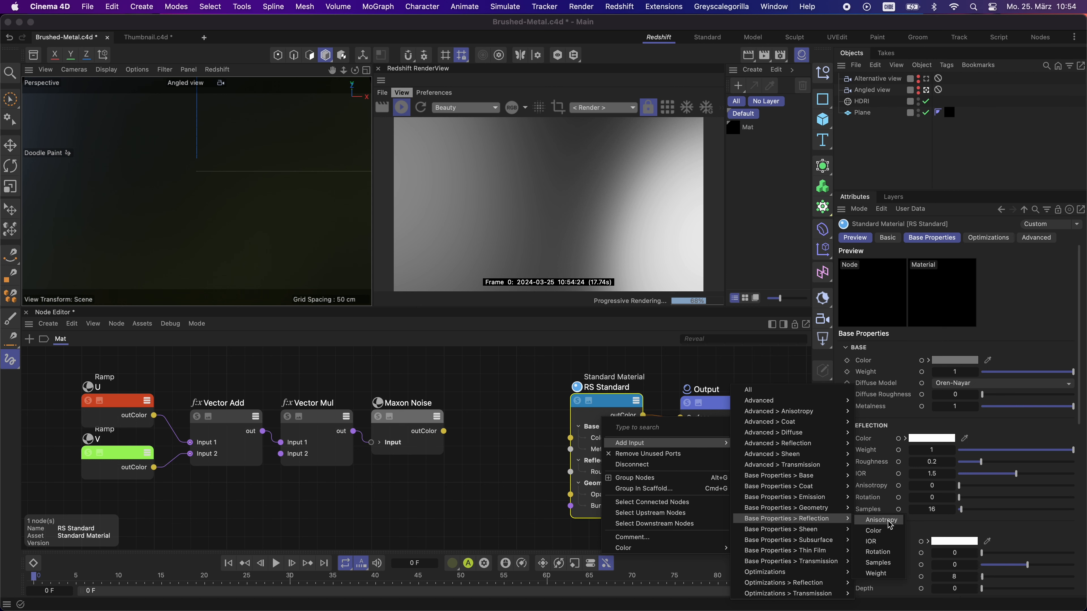
{"action": "left_click", "coordinate": [889, 522]}
Step: Add a reflection Rotation input port to RS Standard and connect the Maxon Noise's outColor to Anisotropy
{"action": "right_click", "coordinate": [639, 436]}
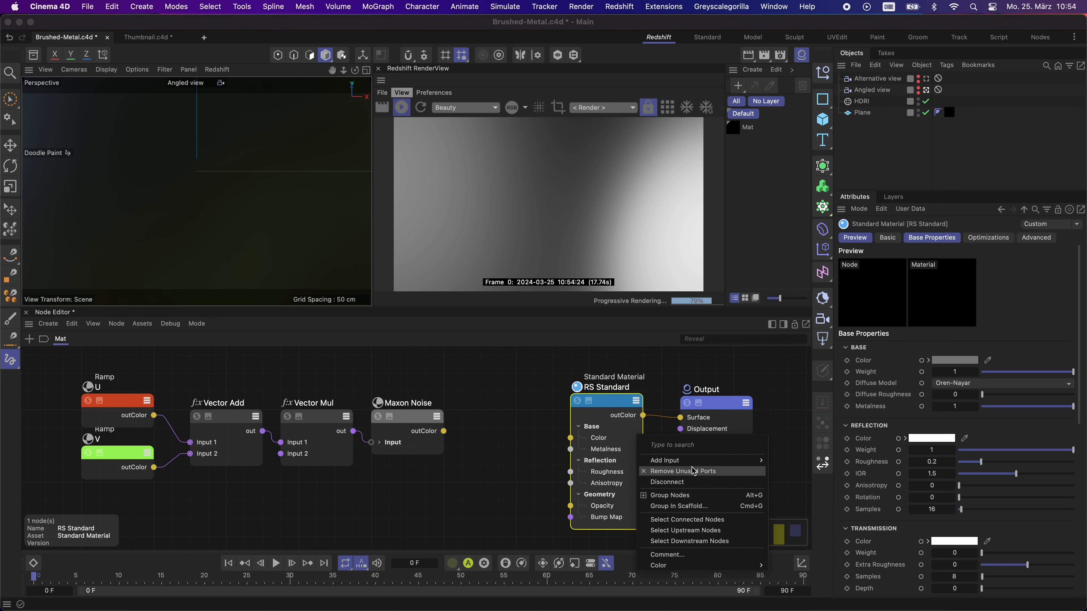
{"action": "mouse_move", "coordinate": [727, 460]}
{"action": "mouse_move", "coordinate": [848, 520]}
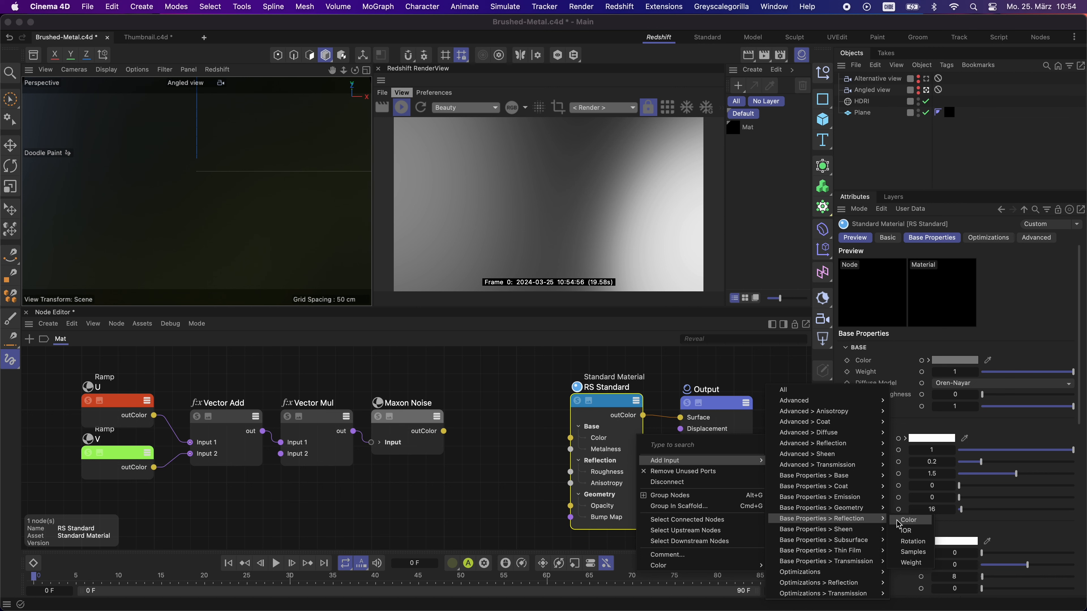
{"action": "left_click", "coordinate": [912, 542]}
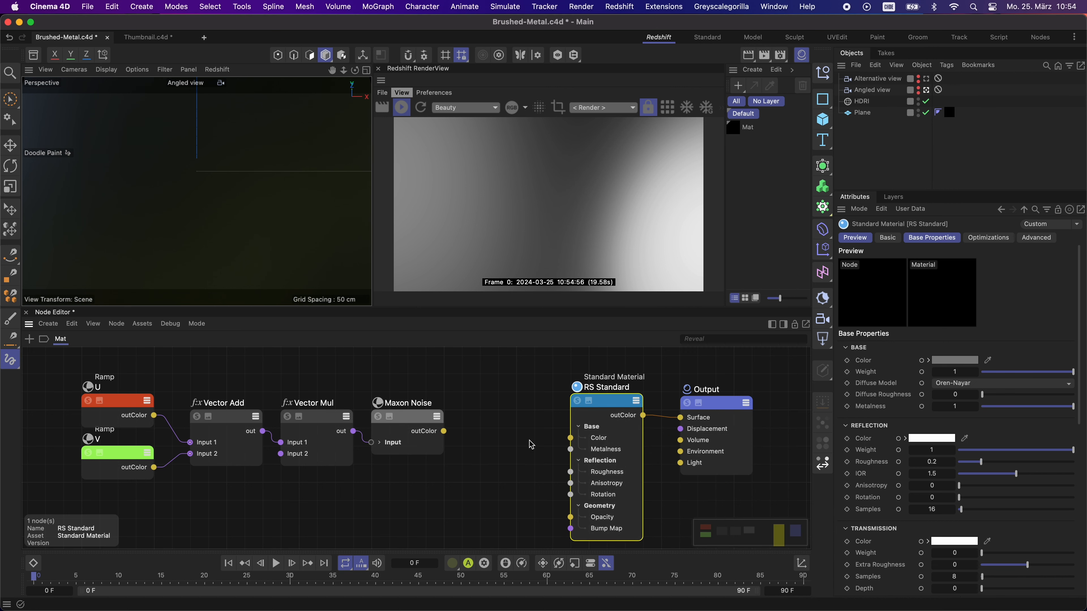
{"action": "scroll", "coordinate": [465, 401], "scroll_direction": "down", "scroll_amount": 1}
{"action": "left_click", "coordinate": [484, 386]}
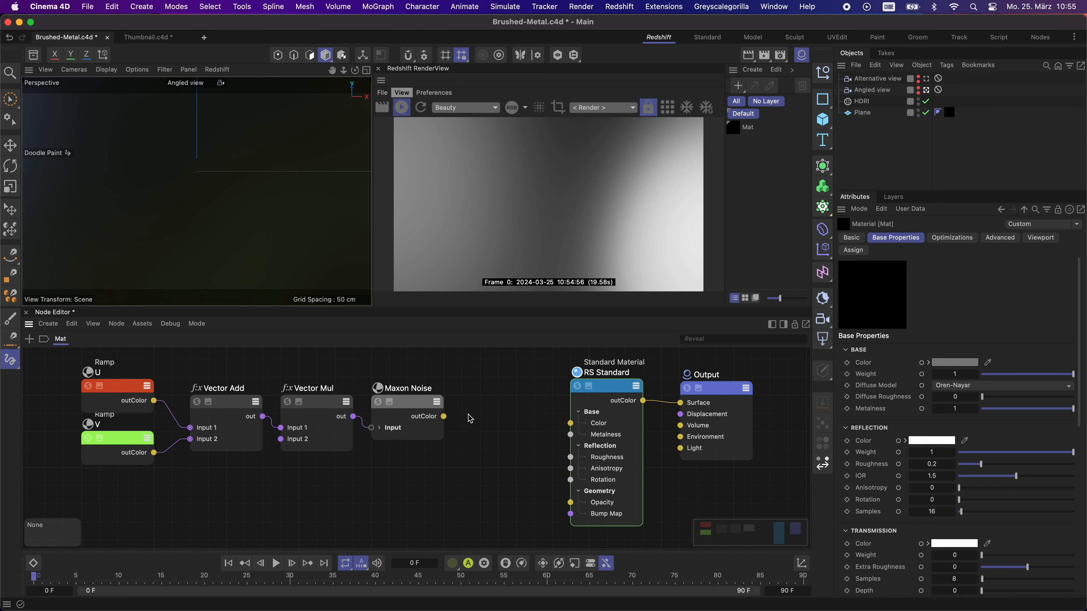
{"action": "left_click_drag", "start_coordinate": [444, 416], "coordinate": [601, 468]}
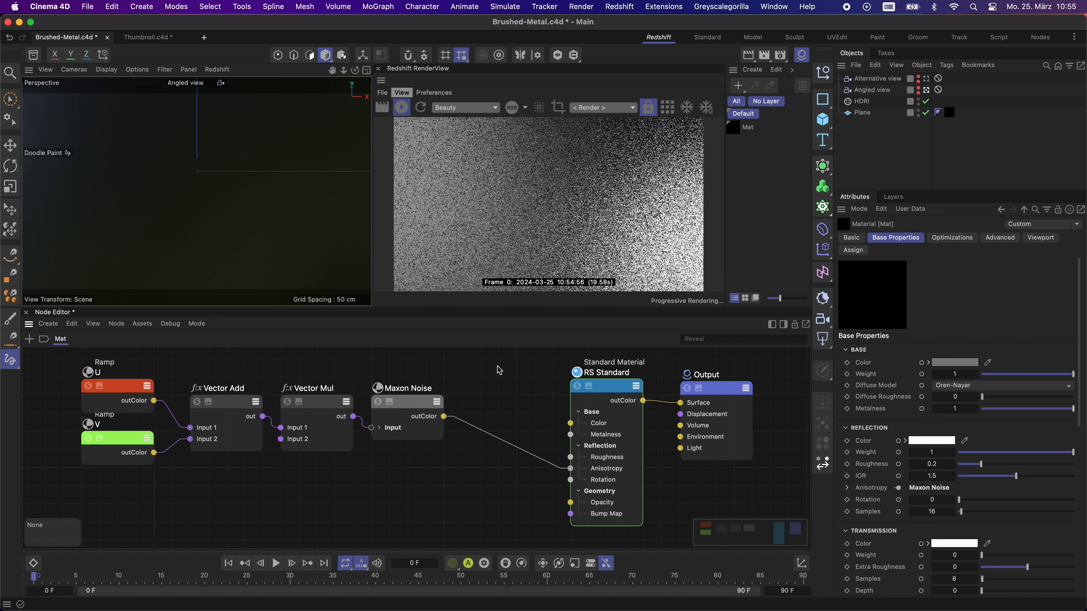
Step: Add a Scalar Ramp node between the noise and RS Standard, with the Maxon Noise's outColor feeding its Alt Input
{"action": "double_click", "coordinate": [504, 388]}
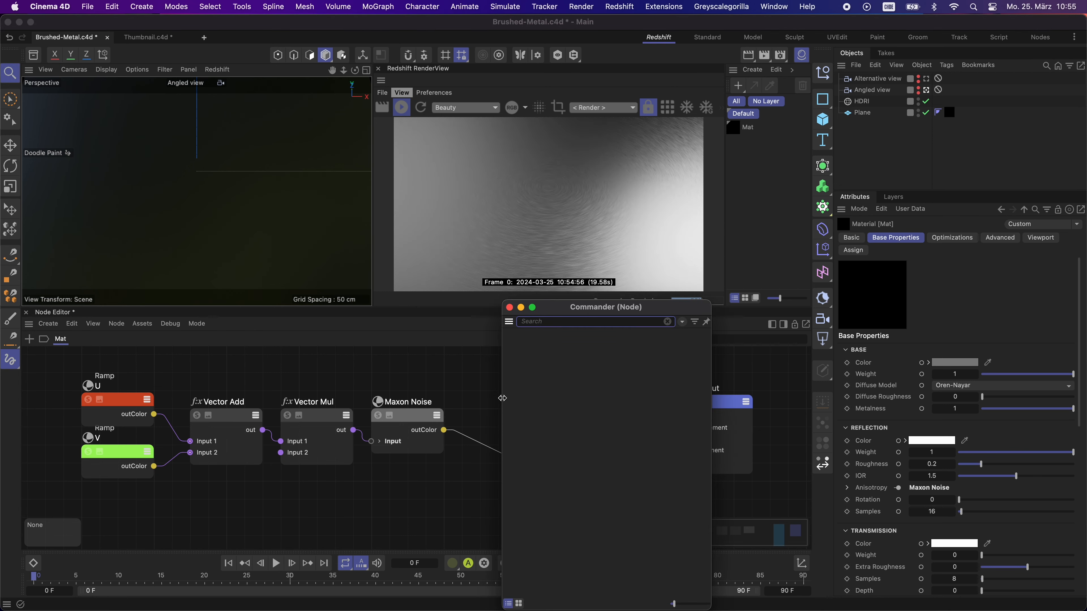
{"action": "type", "text": "ra"}
{"action": "type", "text": "cal"}
{"action": "key", "text": "Return"}
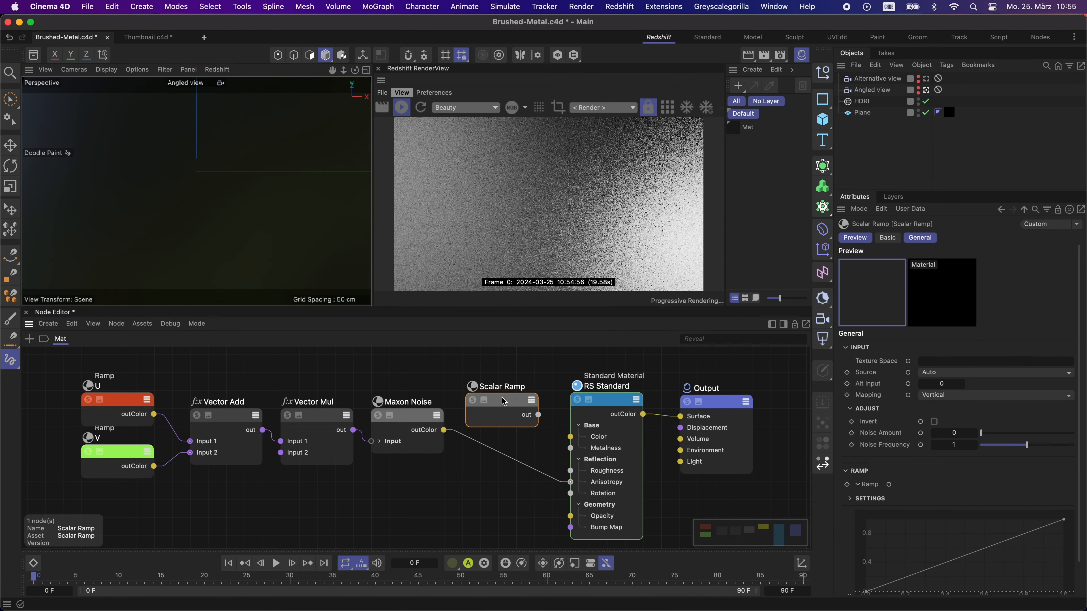
{"action": "left_click_drag", "start_coordinate": [444, 430], "coordinate": [492, 424]}
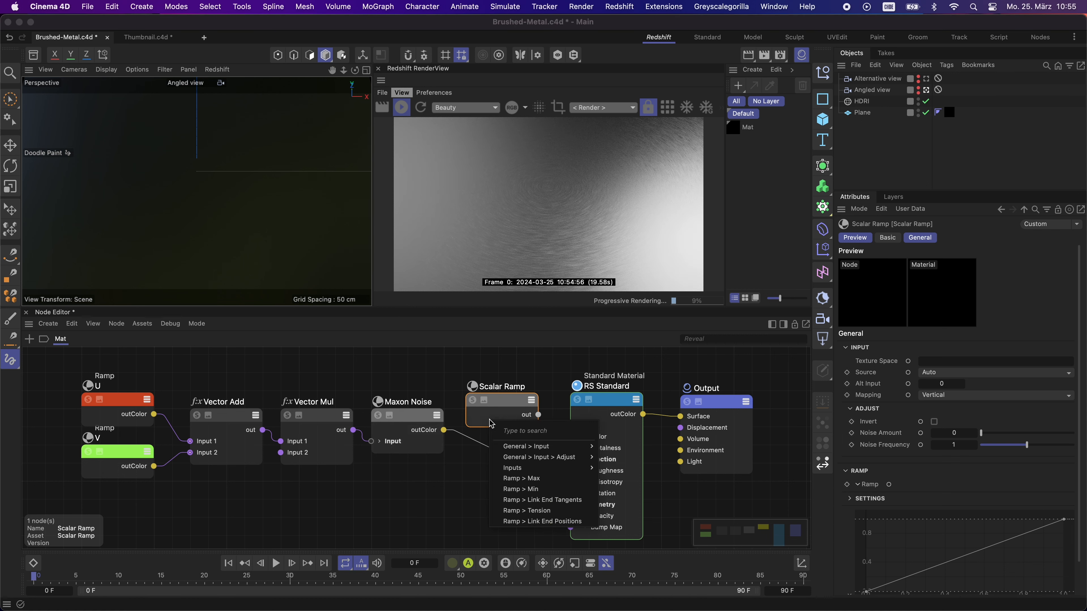
{"action": "mouse_move", "coordinate": [544, 446]}
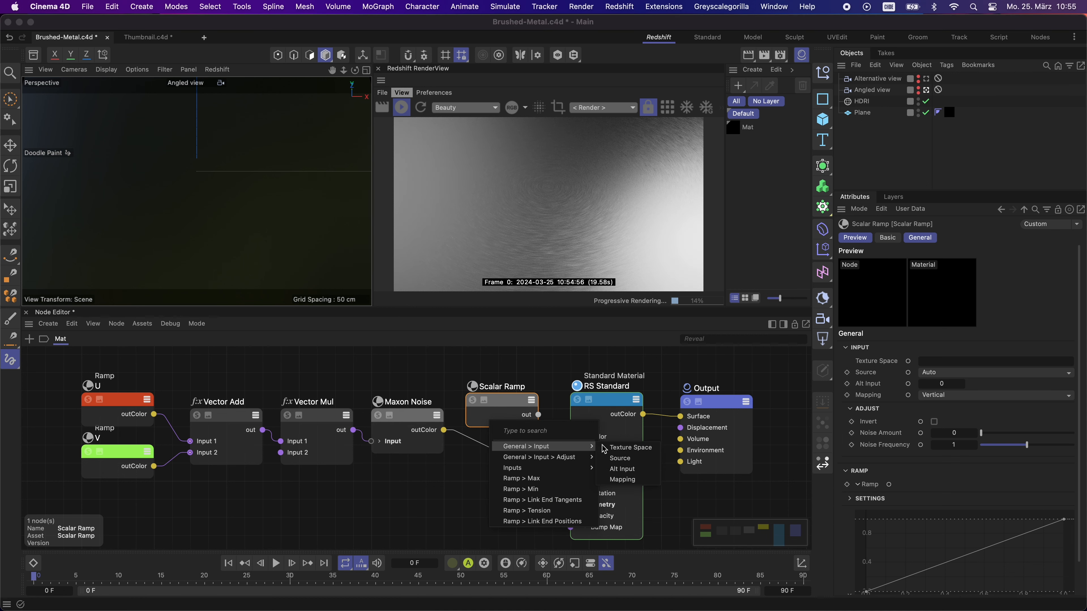
{"action": "left_click", "coordinate": [622, 469]}
{"action": "left_click_drag", "start_coordinate": [520, 401], "coordinate": [517, 378]}
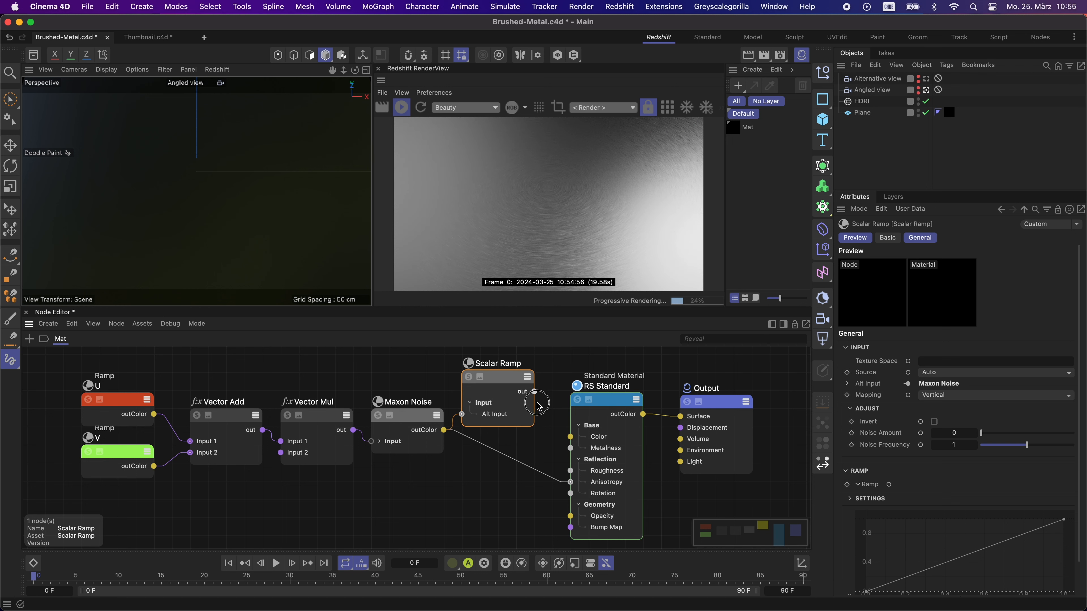
Step: Connect the Scalar Ramp's out to RS Standard's Roughness and disconnect the Maxon Noise from Anisotropy
{"action": "left_click_drag", "start_coordinate": [534, 391], "coordinate": [576, 473]}
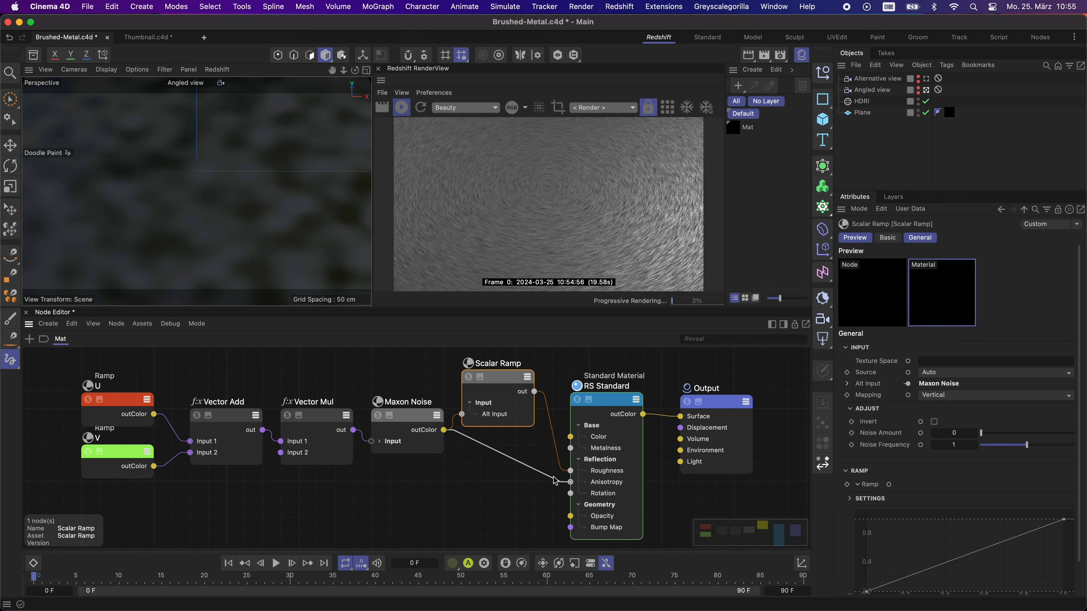
{"action": "left_click_drag", "start_coordinate": [555, 479], "coordinate": [547, 485]}
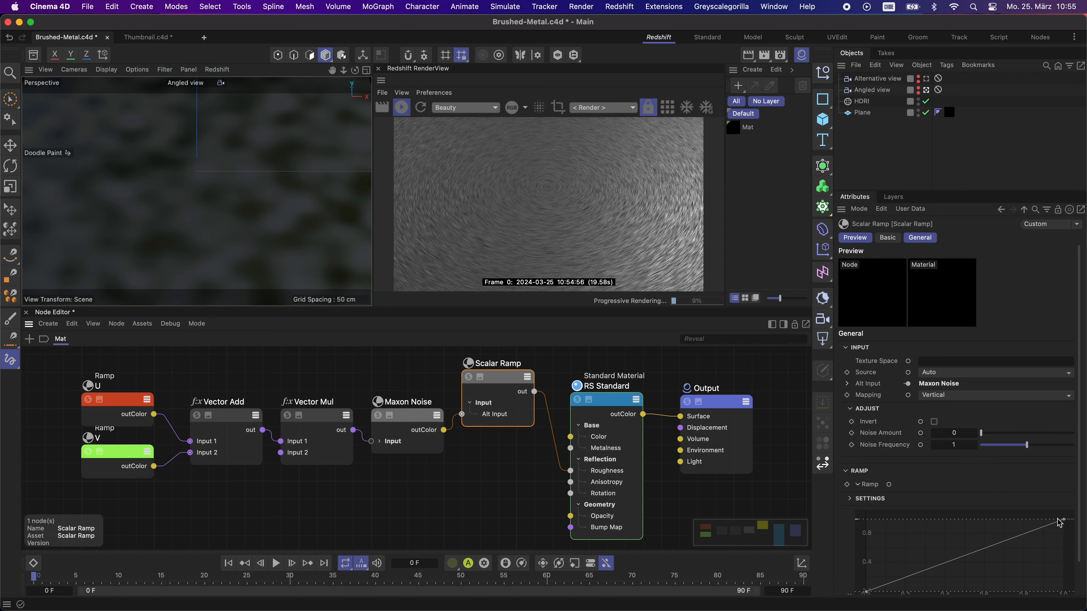
{"action": "left_click_drag", "start_coordinate": [1058, 522], "coordinate": [1063, 559]}
{"action": "right_click", "coordinate": [977, 565]}
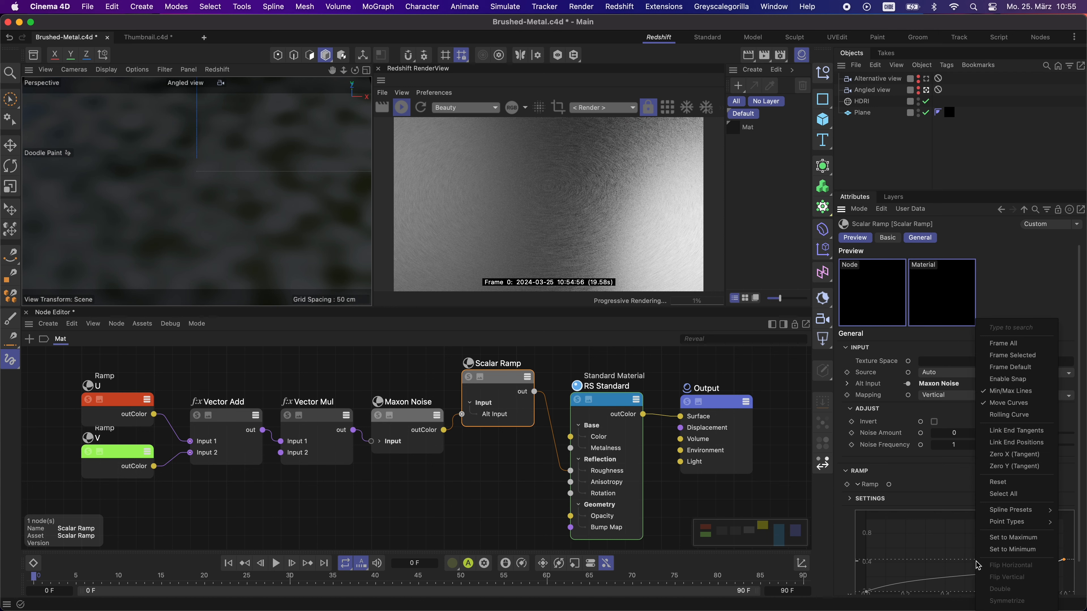
{"action": "mouse_move", "coordinate": [1024, 510]}
{"action": "left_click", "coordinate": [961, 511]}
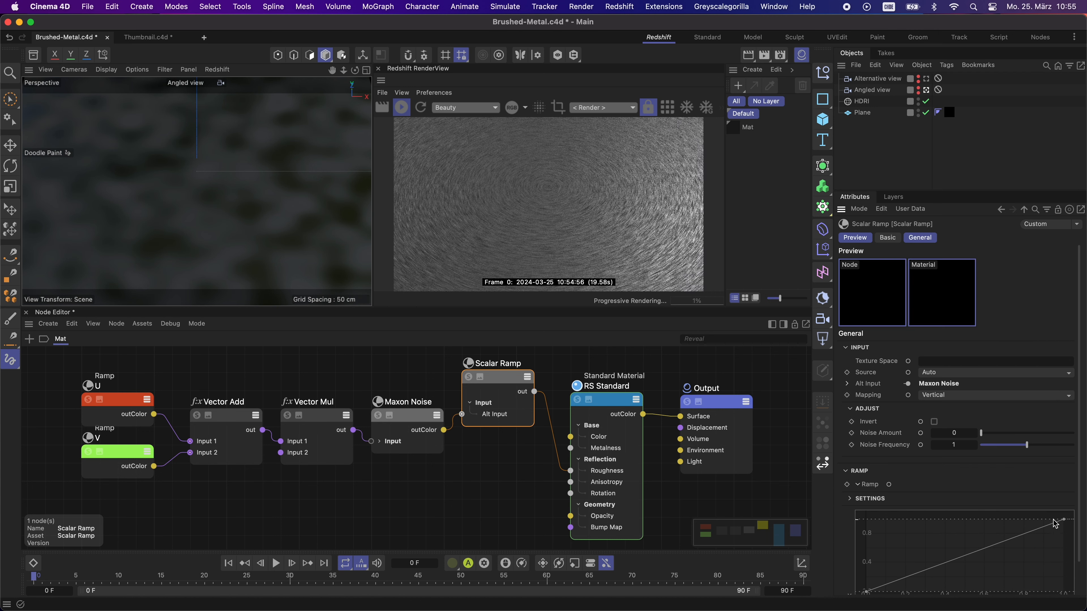
Step: Flatten the Scalar Ramp's curve to run from about 0.2 to about 0.3, and reconnect the Maxon Noise to RS Standard's Anisotropy
{"action": "left_click_drag", "start_coordinate": [1053, 521], "coordinate": [1063, 570]}
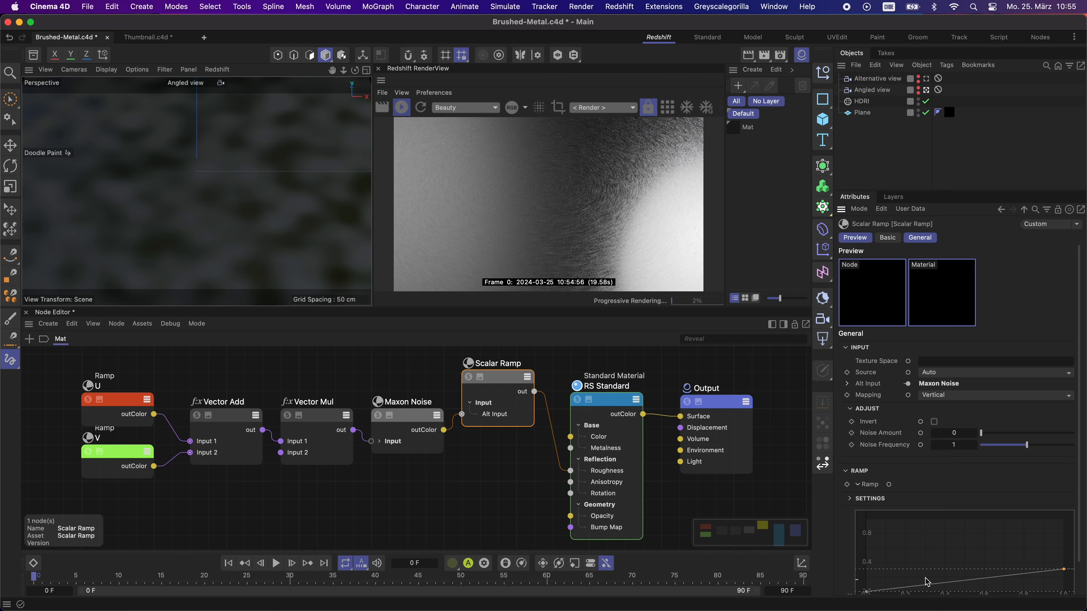
{"action": "left_click_drag", "start_coordinate": [866, 593], "coordinate": [866, 576]}
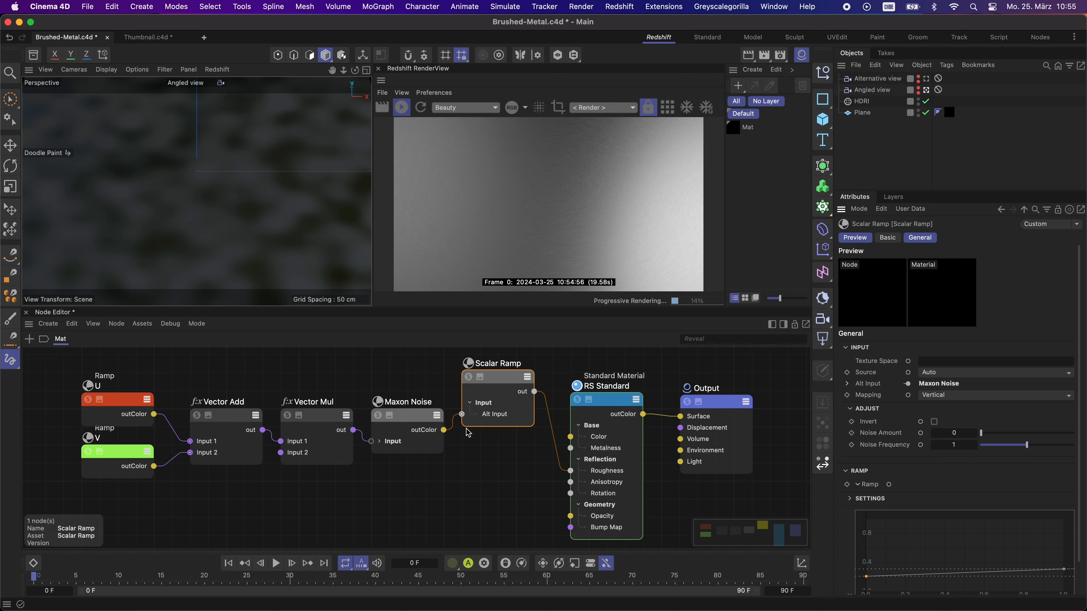
{"action": "left_click_drag", "start_coordinate": [444, 430], "coordinate": [570, 482]}
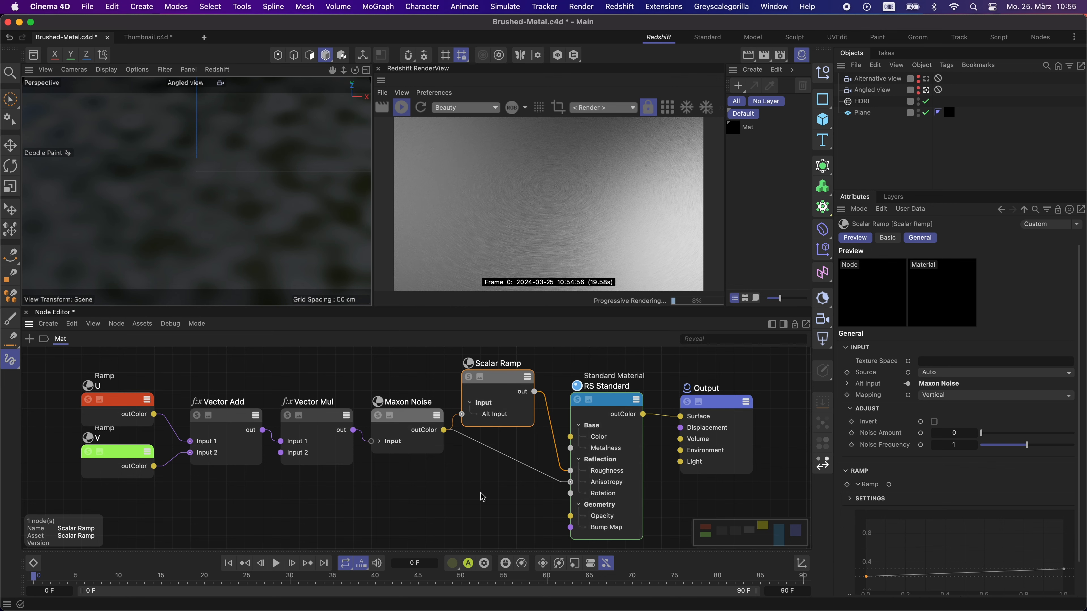
Step: Add a Bump Map node, feed it the Maxon Noise's outColor and connect its out to RS Standard's Bump Map input
{"action": "scroll", "coordinate": [439, 516], "scroll_direction": "down", "scroll_amount": 5}
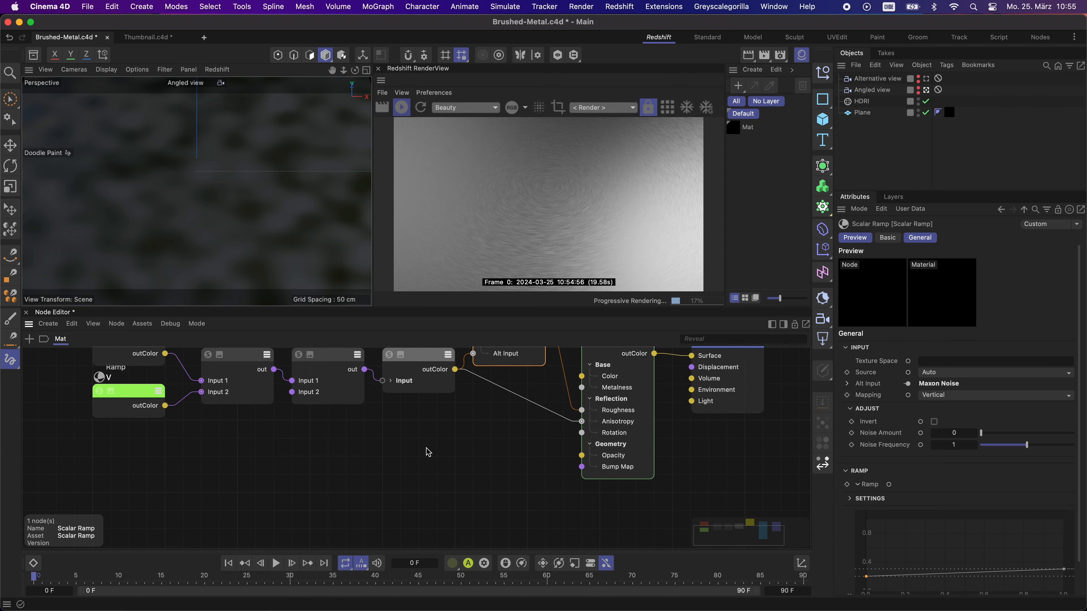
{"action": "left_click", "coordinate": [509, 492]}
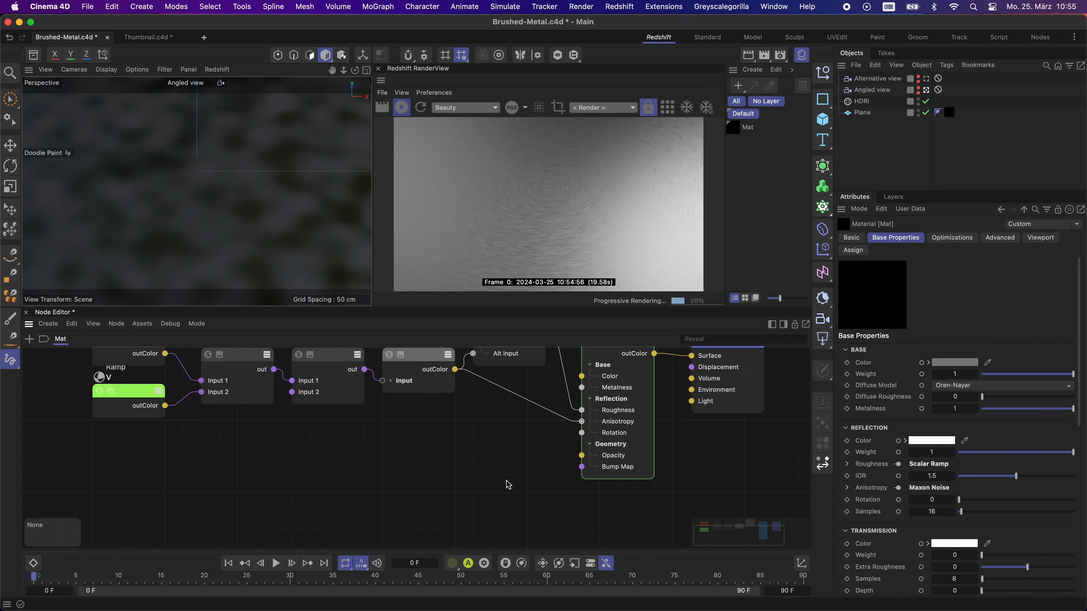
{"action": "double_click", "coordinate": [506, 479]}
{"action": "type", "text": "bump"}
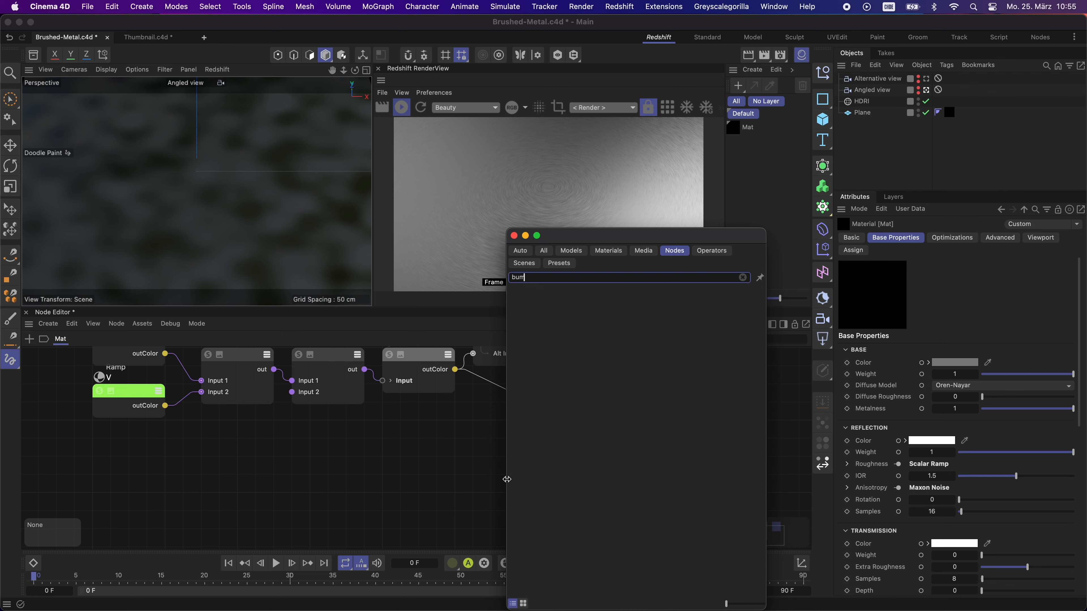
{"action": "key", "text": "Down"}
{"action": "key", "text": "Down"}
{"action": "key", "text": "Down"}
{"action": "key", "text": "Down"}
{"action": "key", "text": "Down"}
{"action": "key", "text": "Down"}
{"action": "key", "text": "Down"}
{"action": "key", "text": "Down"}
{"action": "key", "text": "Down"}
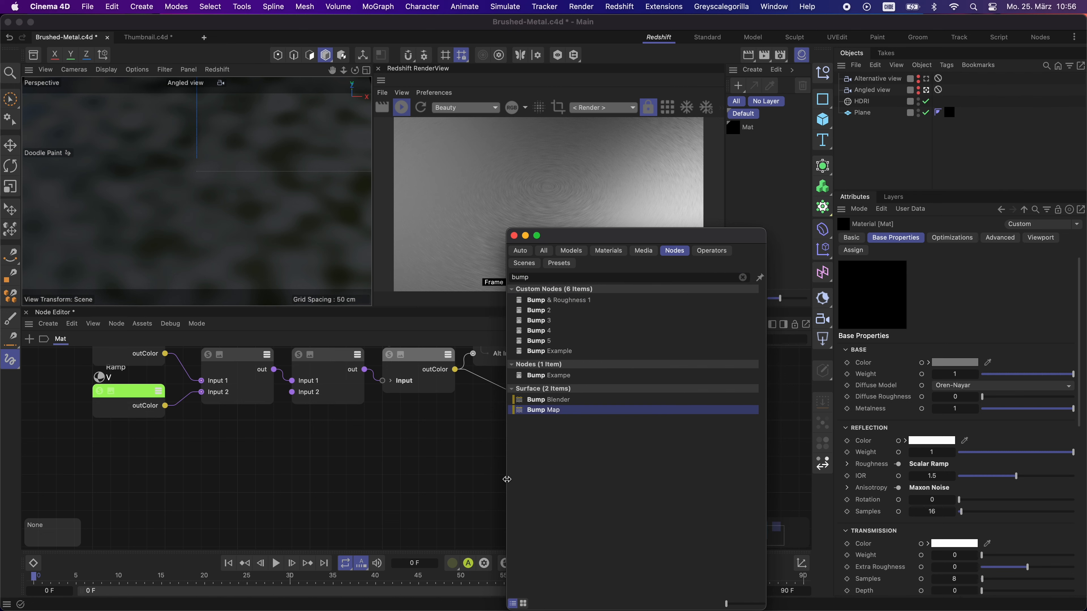
{"action": "key", "text": "Return"}
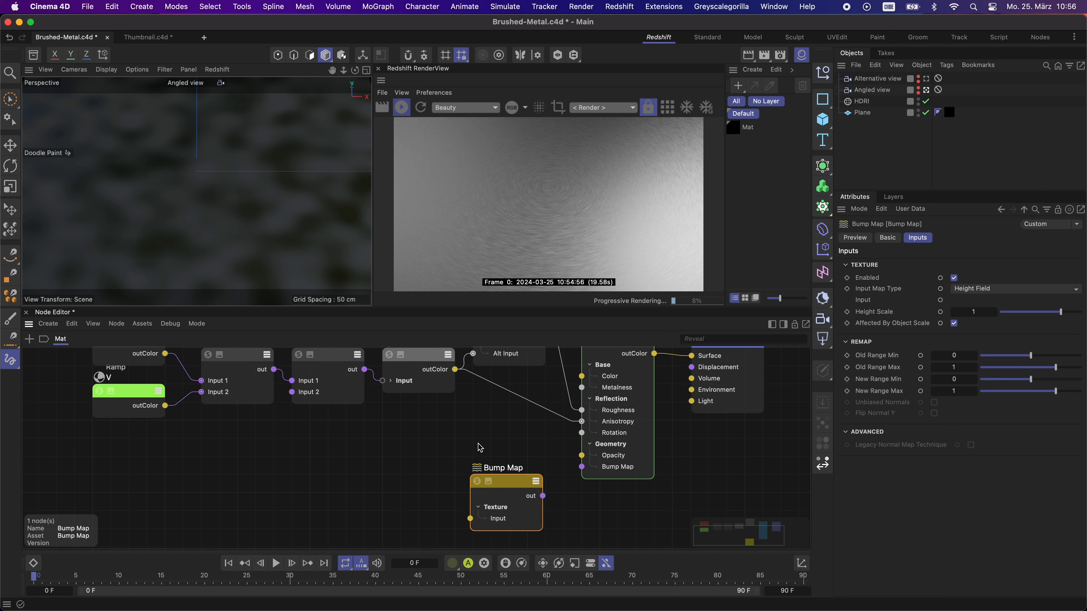
{"action": "left_click_drag", "start_coordinate": [454, 369], "coordinate": [470, 519]}
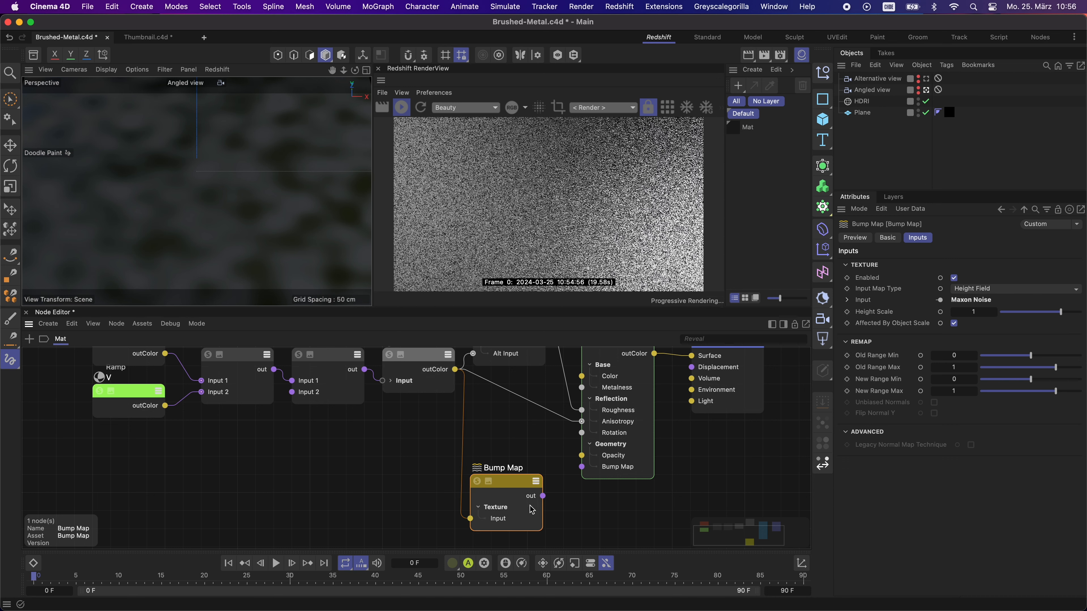
{"action": "left_click_drag", "start_coordinate": [543, 495], "coordinate": [582, 467]}
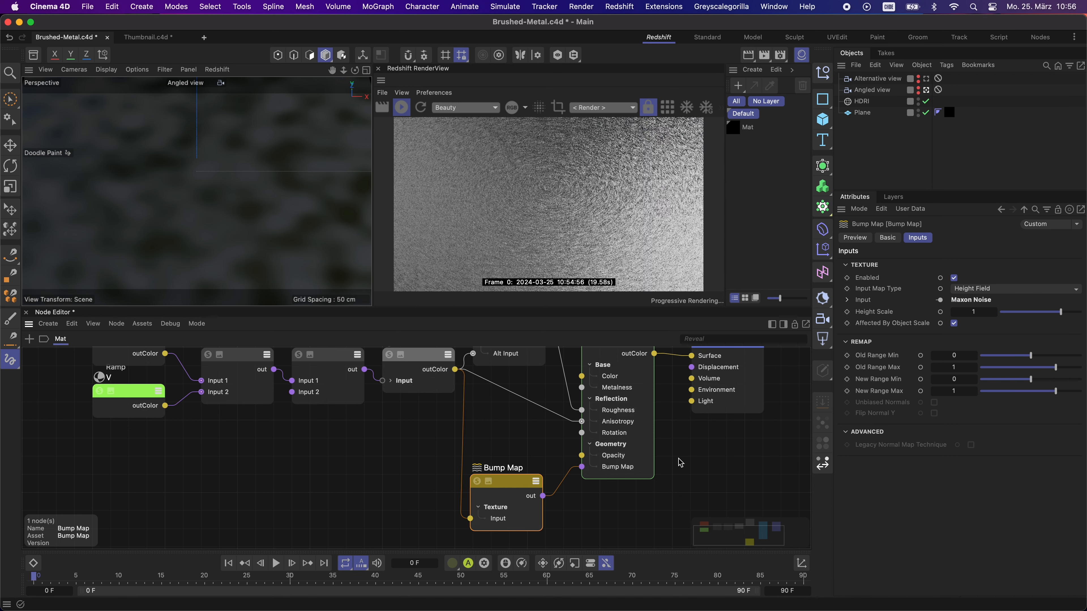
Step: Try Height Scale values of 0.1, 0.01 and 0.05 on the Bump Map node
{"action": "left_click", "coordinate": [987, 312]}
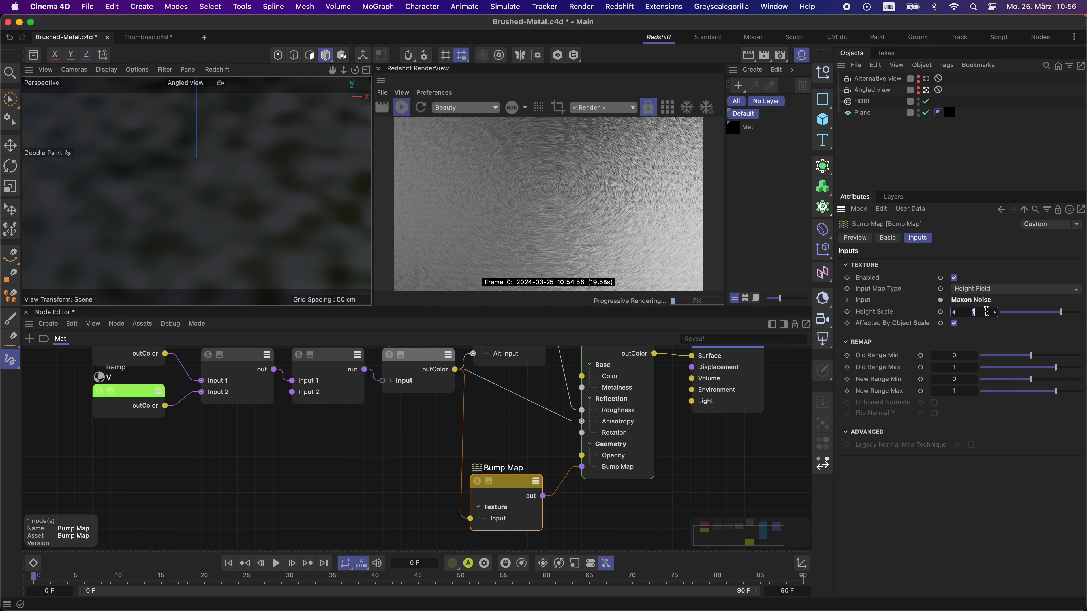
{"action": "type", "text": "0.1"}
{"action": "key", "text": "Return"}
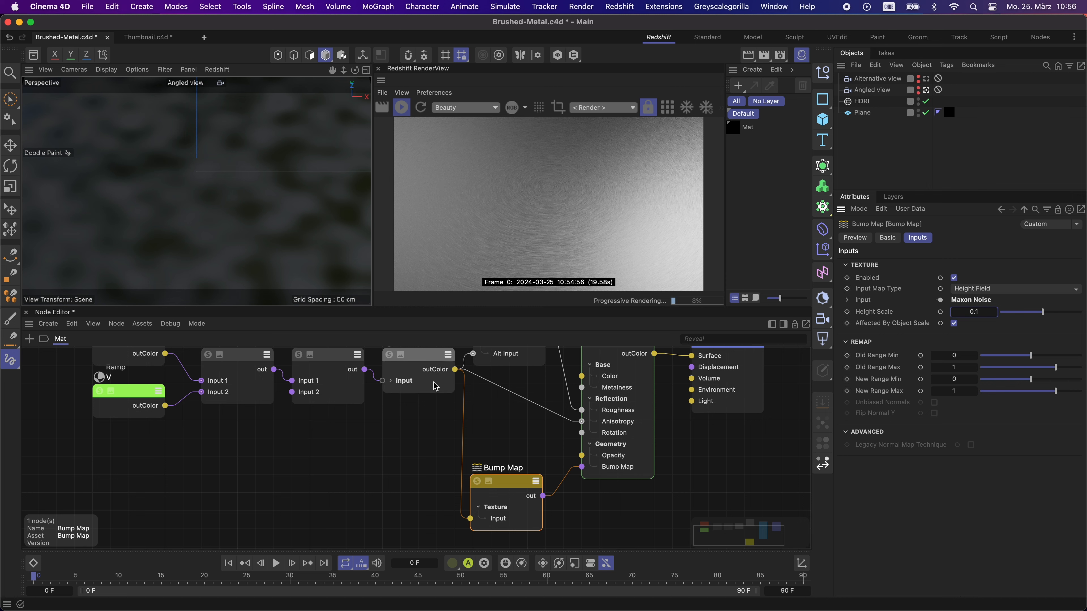
{"action": "scroll", "coordinate": [412, 431], "scroll_direction": "up", "scroll_amount": 3}
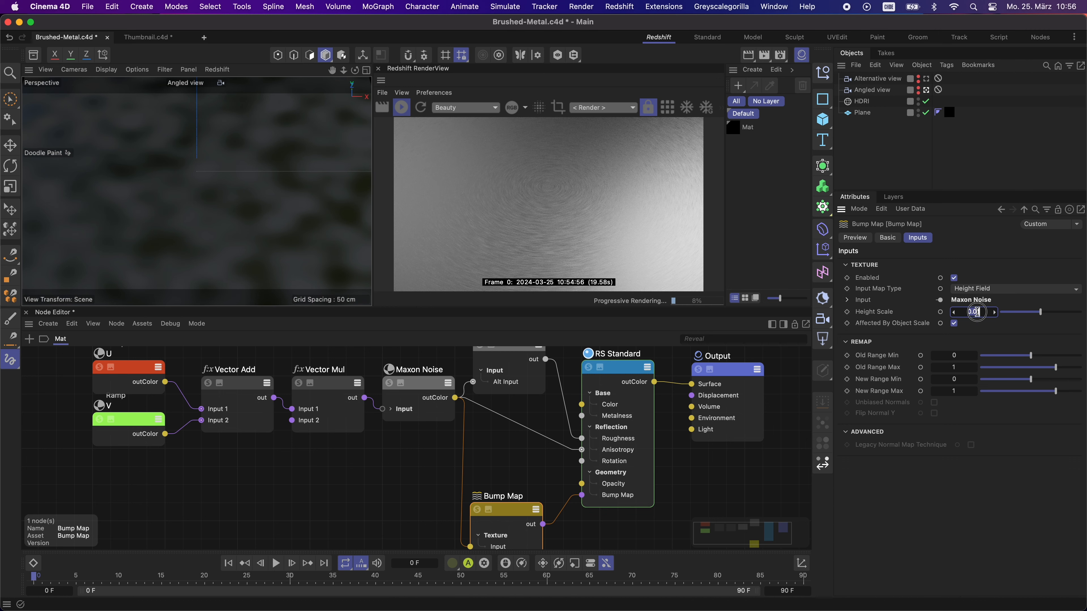
{"action": "left_click_drag", "start_coordinate": [984, 309], "coordinate": [984, 309]}
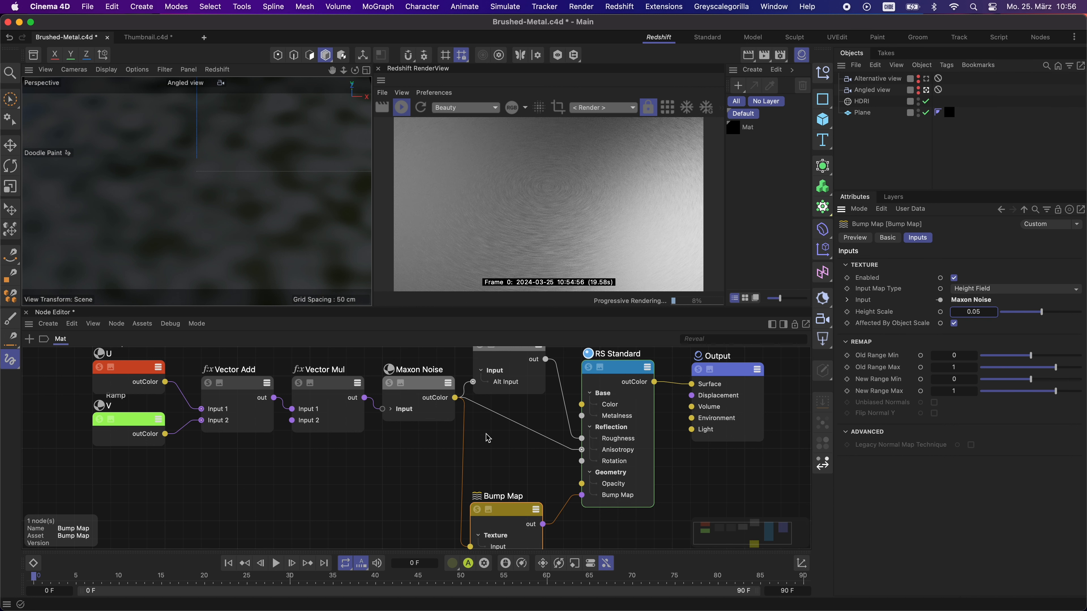
Step: Add a Ramp node to the material graph in the free area below the Maxon Noise
{"action": "left_click", "coordinate": [499, 456]}
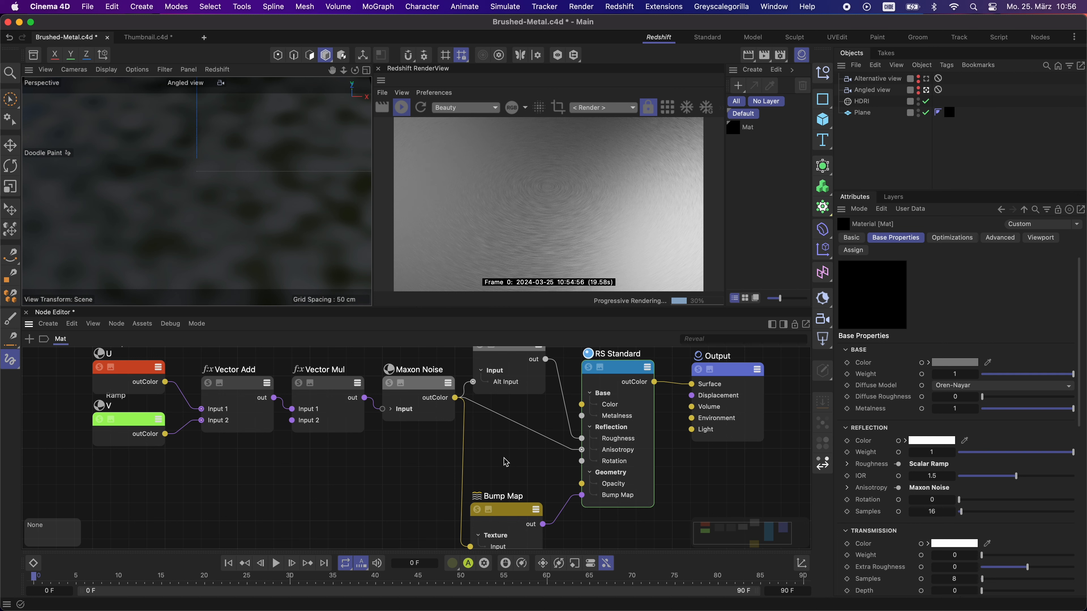
{"action": "double_click", "coordinate": [387, 480]}
{"action": "type", "text": "ramp"}
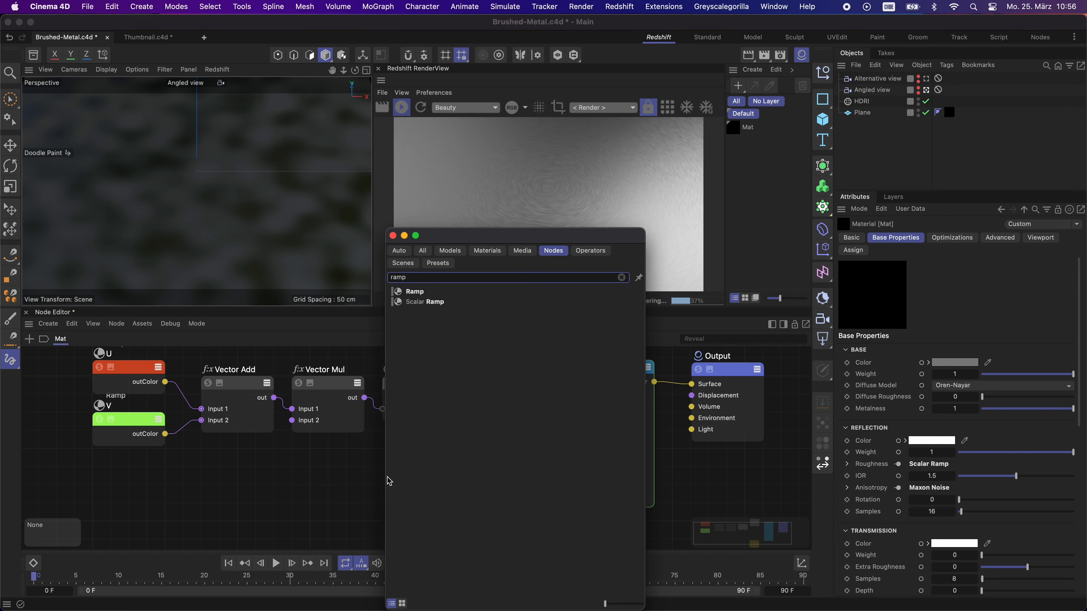
{"action": "key", "text": "Return"}
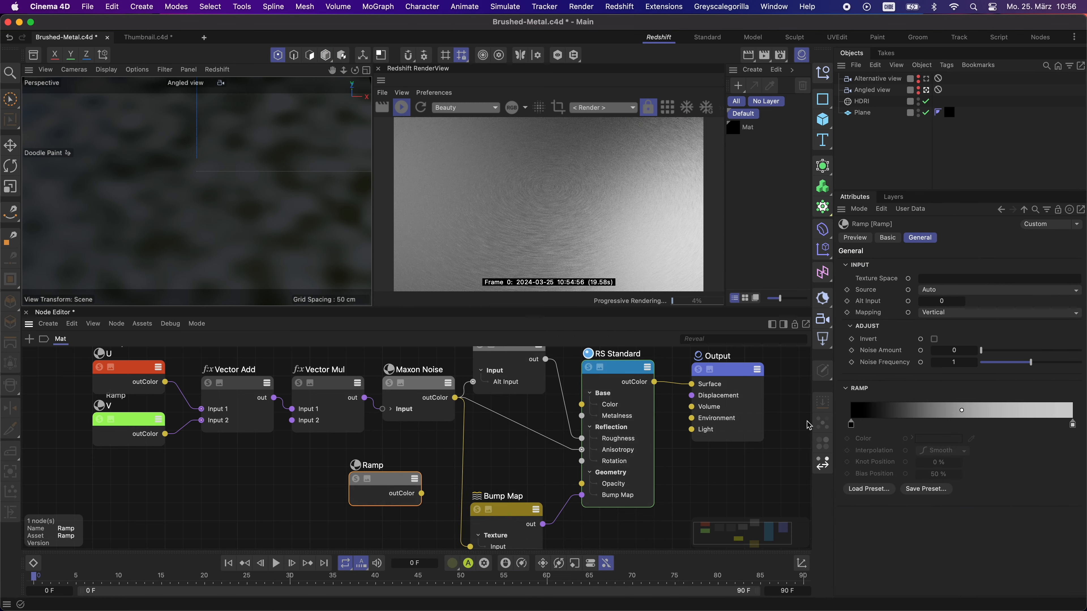
Step: Shape the Ramp's gradient with a black knot at exactly 50 % and a white knot at each end
{"action": "left_click_drag", "start_coordinate": [849, 428], "coordinate": [964, 428]}
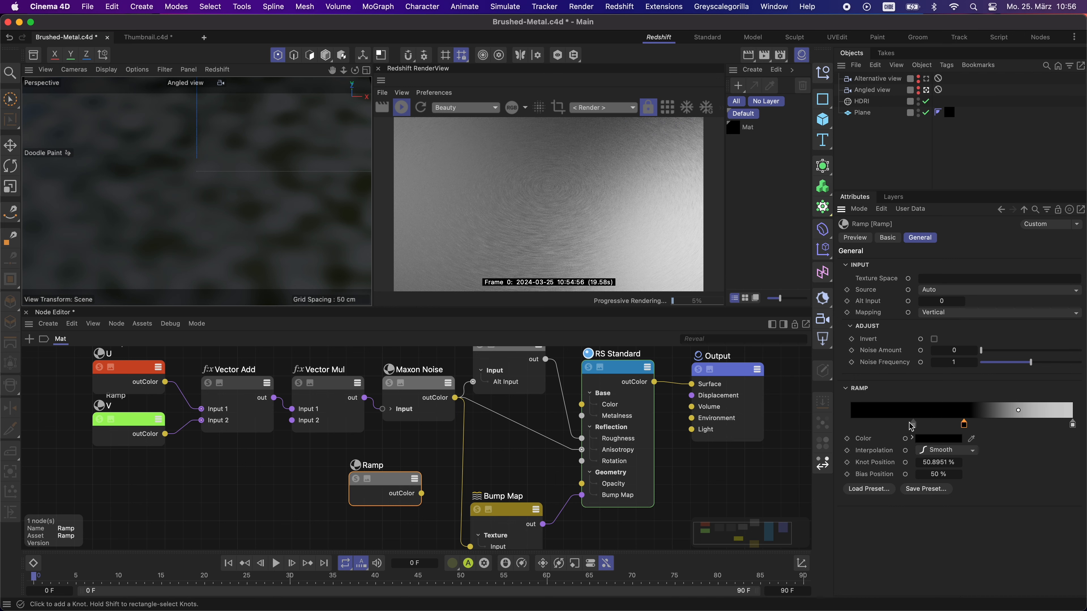
{"action": "left_click", "coordinate": [880, 426]}
{"action": "left_click", "coordinate": [939, 438]}
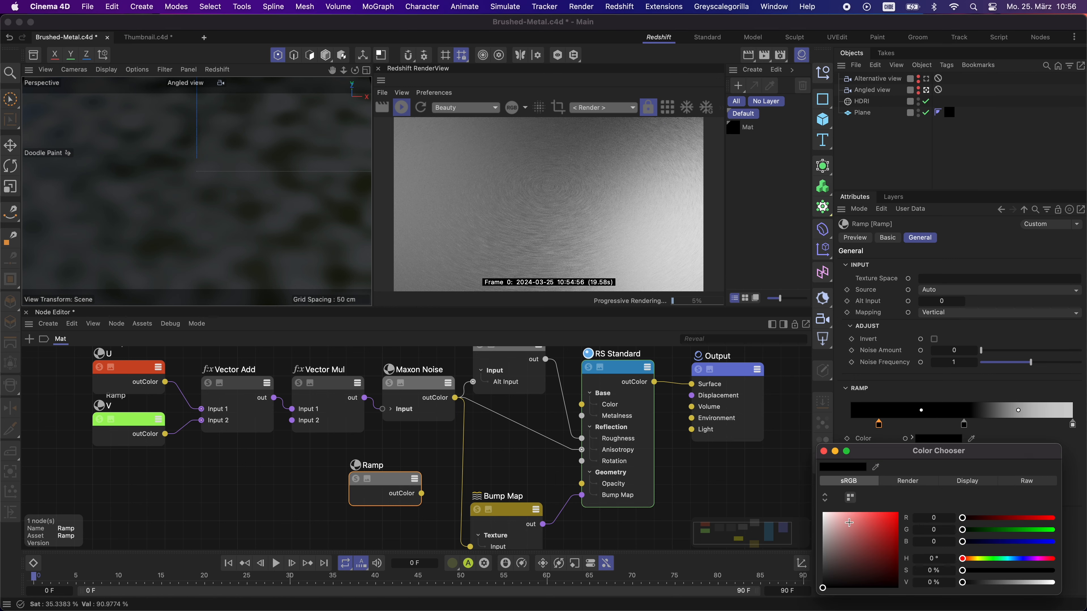
{"action": "left_click", "coordinate": [824, 451]}
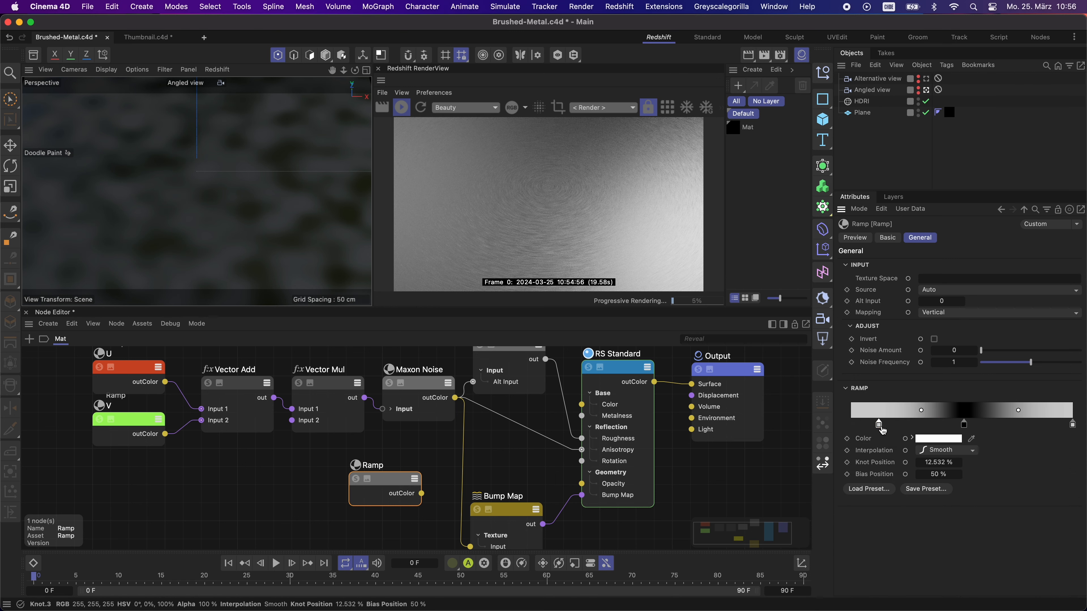
{"action": "left_click_drag", "start_coordinate": [880, 424], "coordinate": [815, 435]}
{"action": "left_click", "coordinate": [964, 423]}
{"action": "double_click", "coordinate": [943, 463]}
{"action": "type", "text": "50"}
{"action": "key", "text": "Return"}
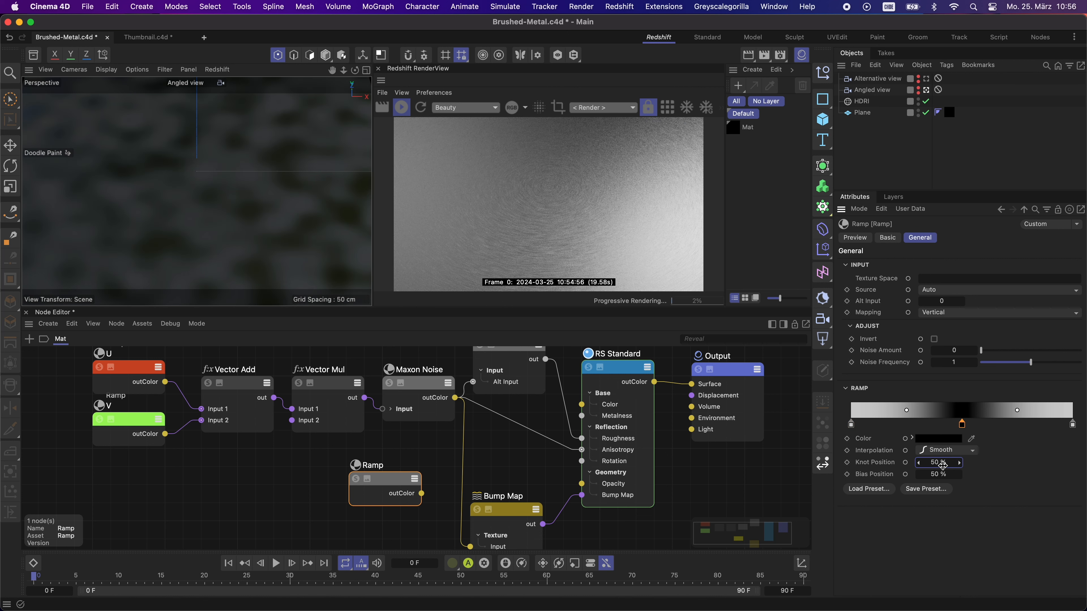
Step: Preview the Ramp node on its own and set its Mapping to Radial
{"action": "left_click", "coordinate": [356, 479]}
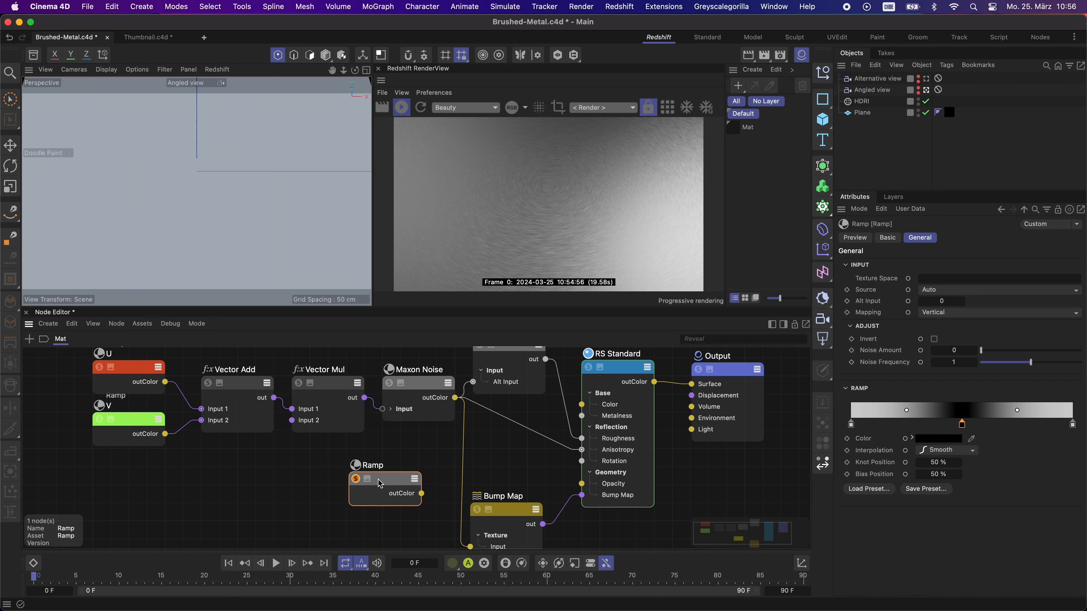
{"action": "left_click", "coordinate": [954, 313]}
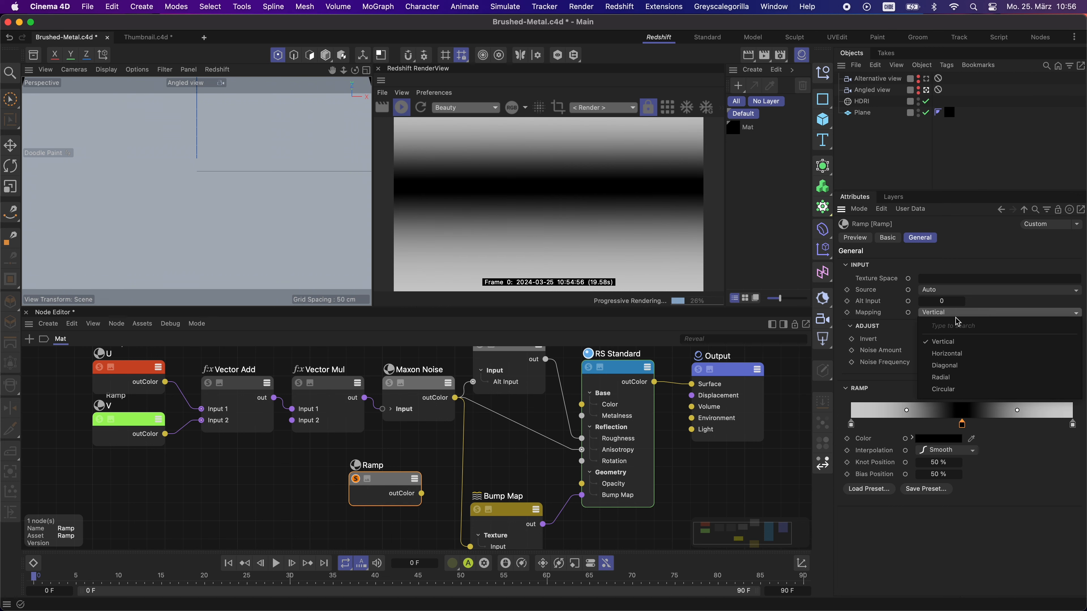
{"action": "left_click", "coordinate": [957, 377]}
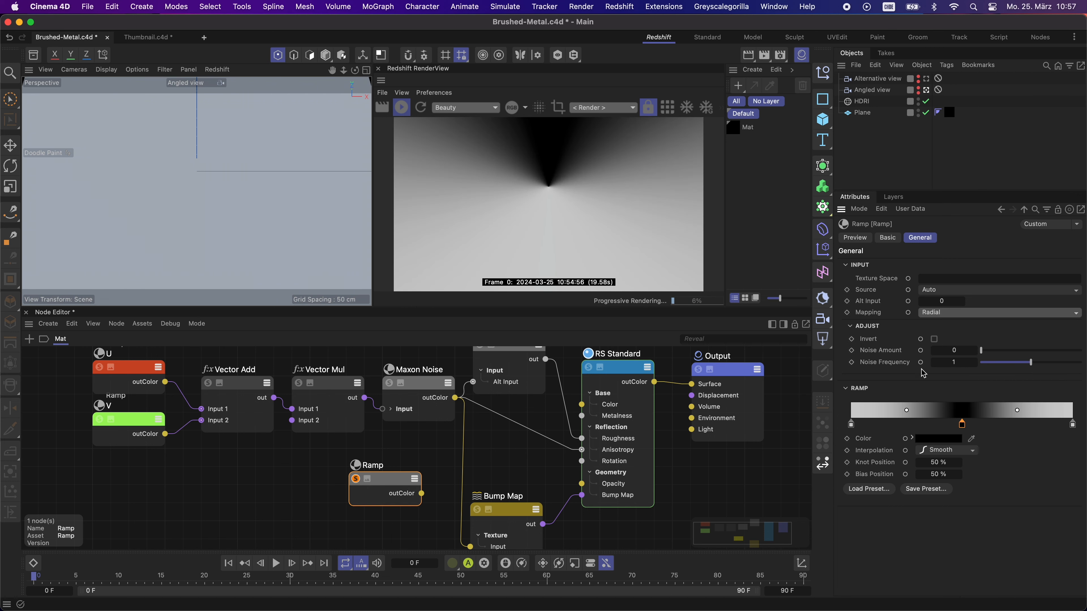
Step: End the Ramp preview, connect its outColor to RS Standard's Rotation and place the node just above the Bump Map
{"action": "left_click", "coordinate": [355, 479]}
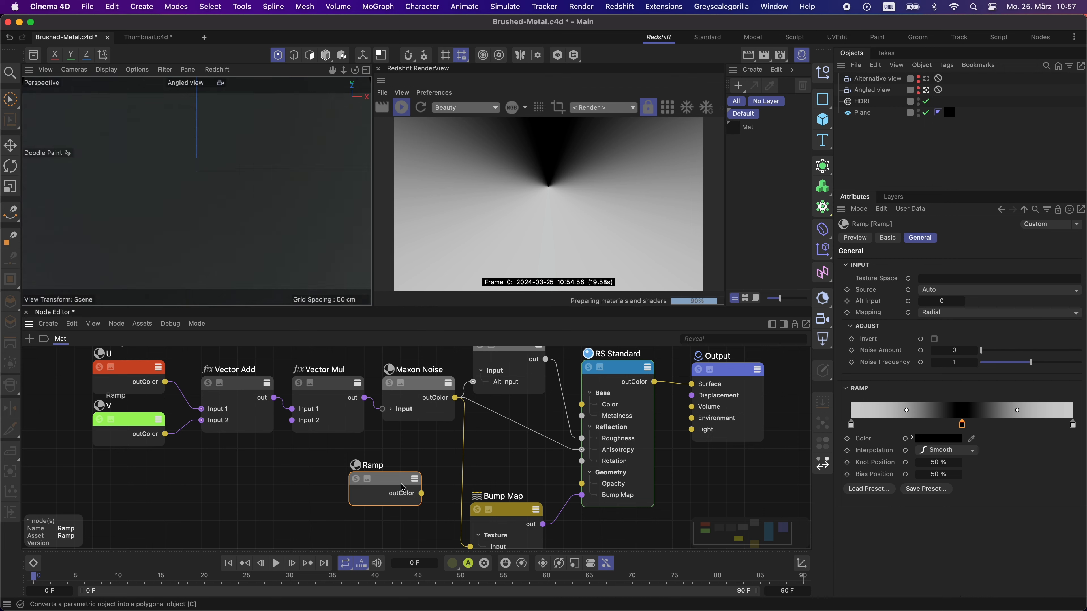
{"action": "left_click_drag", "start_coordinate": [423, 494], "coordinate": [582, 461]}
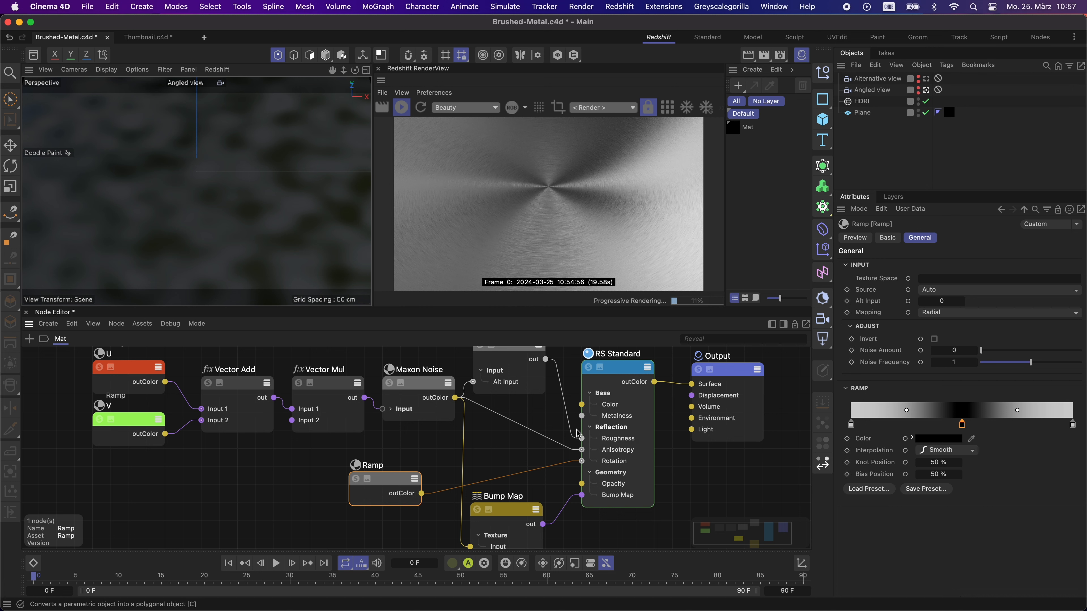
{"action": "left_click_drag", "start_coordinate": [401, 470], "coordinate": [501, 461]}
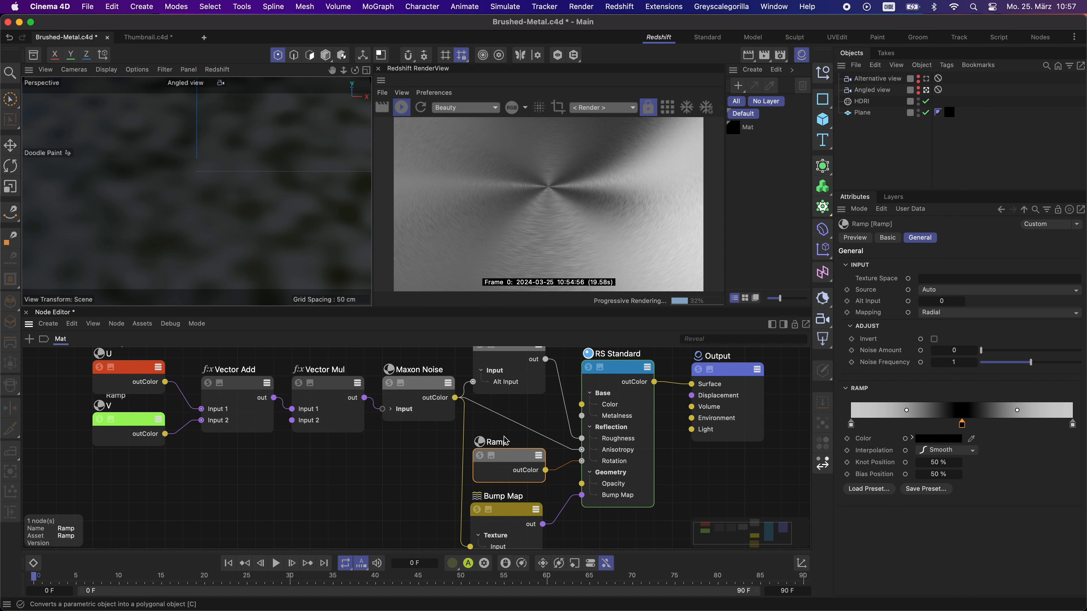
Step: Set the first two values of Vector Mul's Input 2 to 5000 and briefly preview the Maxon Noise on its own
{"action": "left_click", "coordinate": [425, 389]}
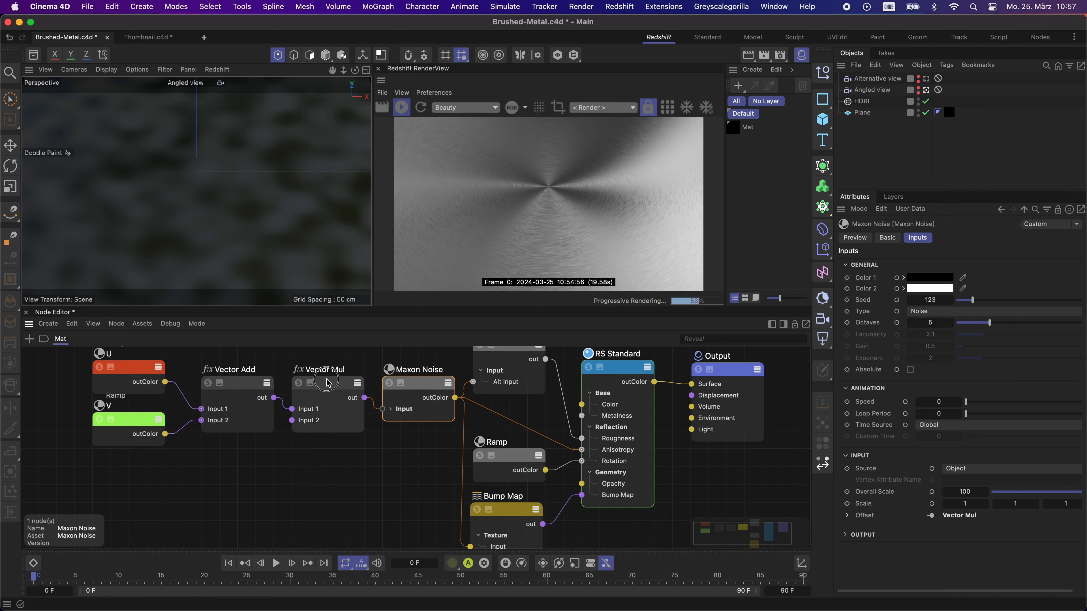
{"action": "left_click", "coordinate": [320, 389]}
{"action": "double_click", "coordinate": [916, 274]}
{"action": "left_click", "coordinate": [914, 275]}
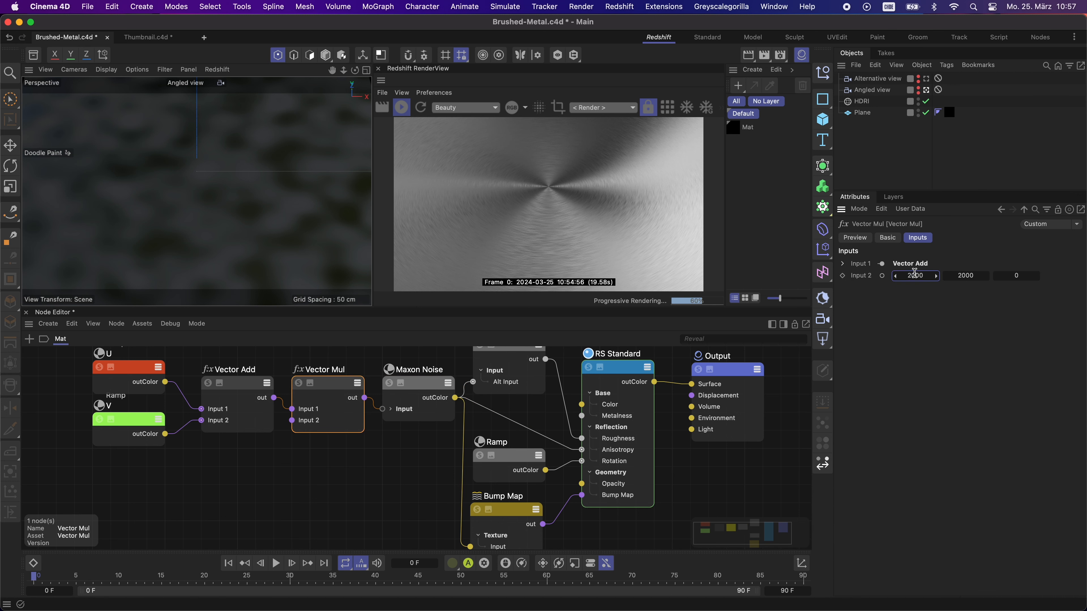
{"action": "key", "text": "BackSpace"}
{"action": "type", "text": "5"}
{"action": "key", "text": "Tab"}
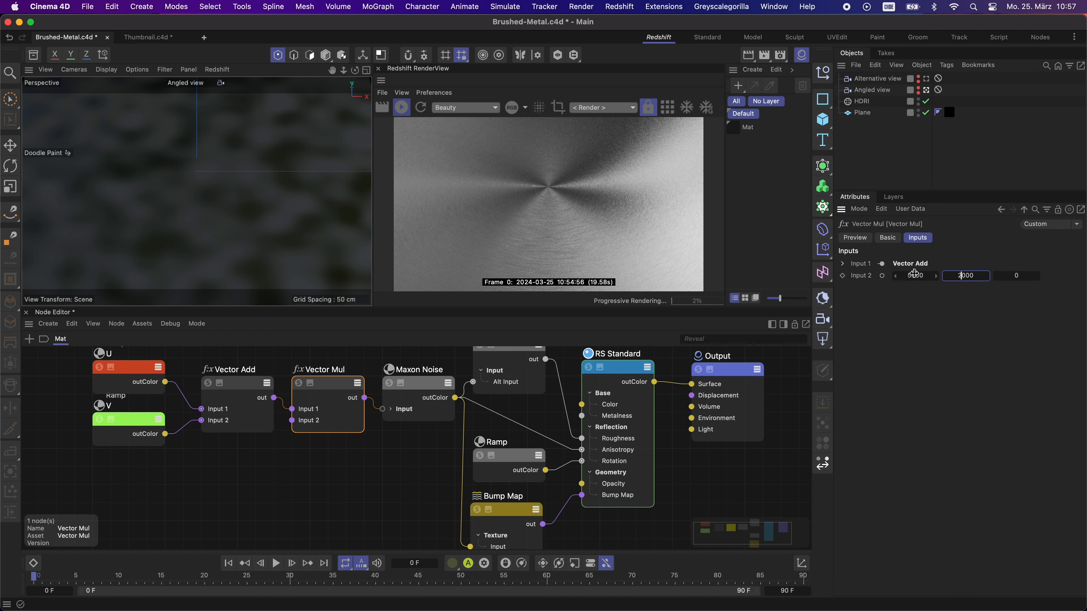
{"action": "key", "text": "Return"}
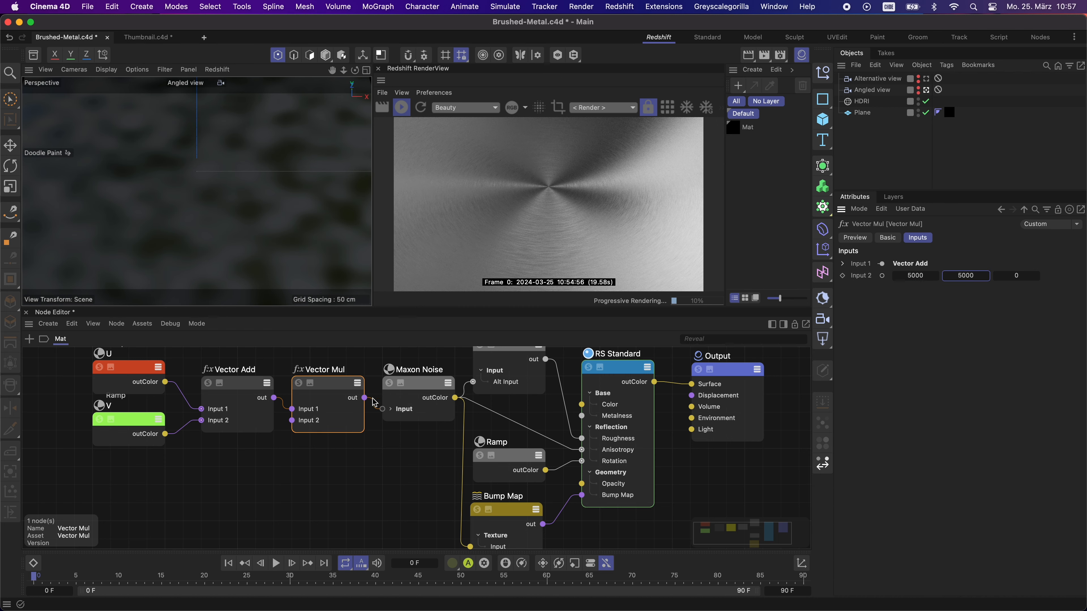
{"action": "left_click", "coordinate": [389, 385]}
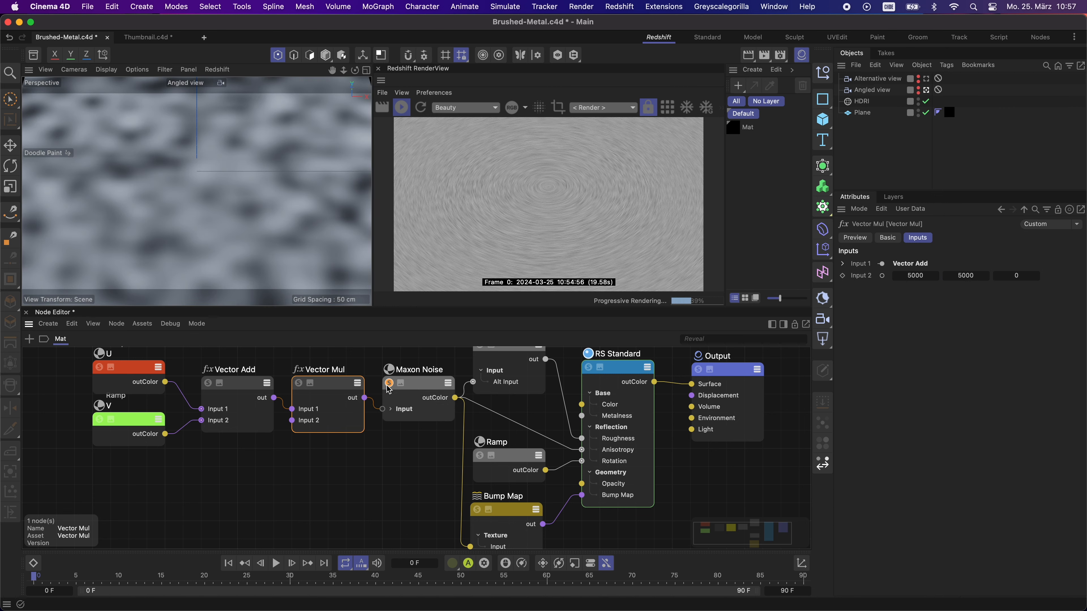
{"action": "left_click", "coordinate": [389, 384]}
Step: Try Overall Scale values of 500 and 200 on the Maxon Noise and preview the noise on its own
{"action": "left_click", "coordinate": [430, 387]}
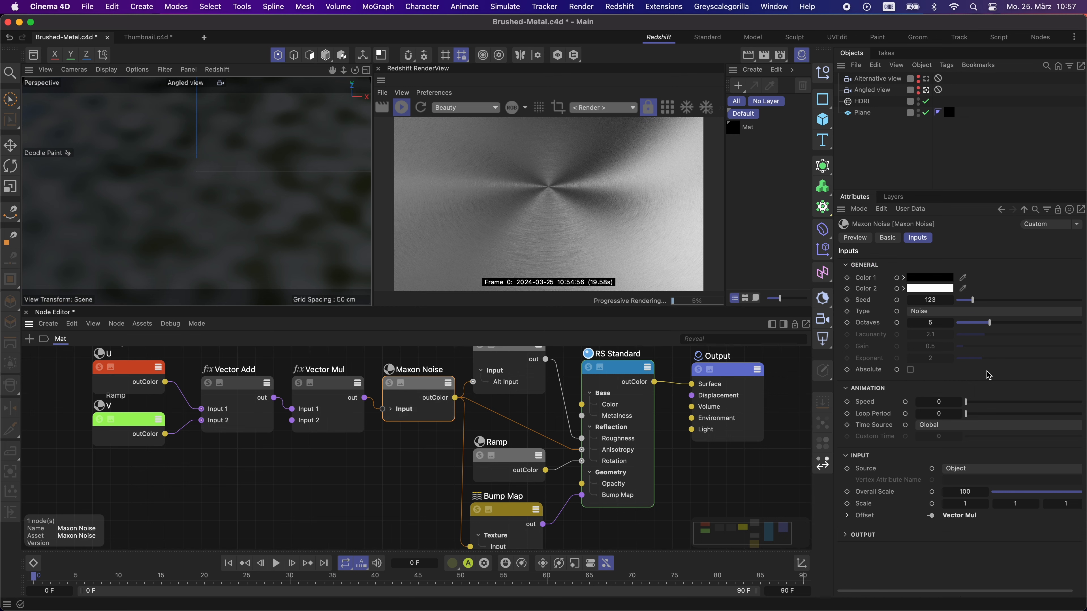
{"action": "left_click", "coordinate": [976, 493]}
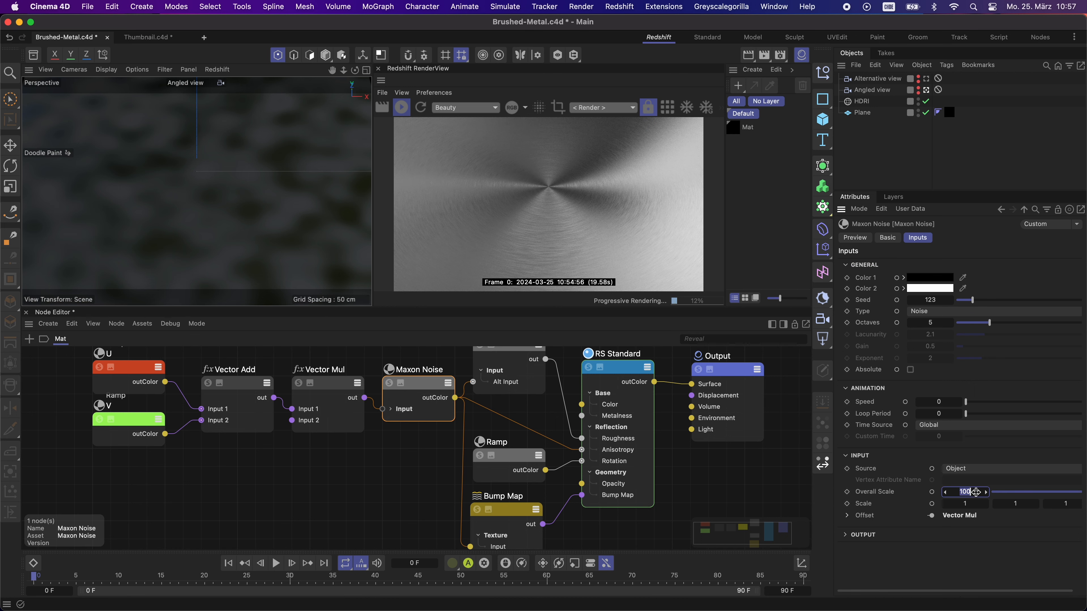
{"action": "type", "text": "500"}
{"action": "key", "text": "Return"}
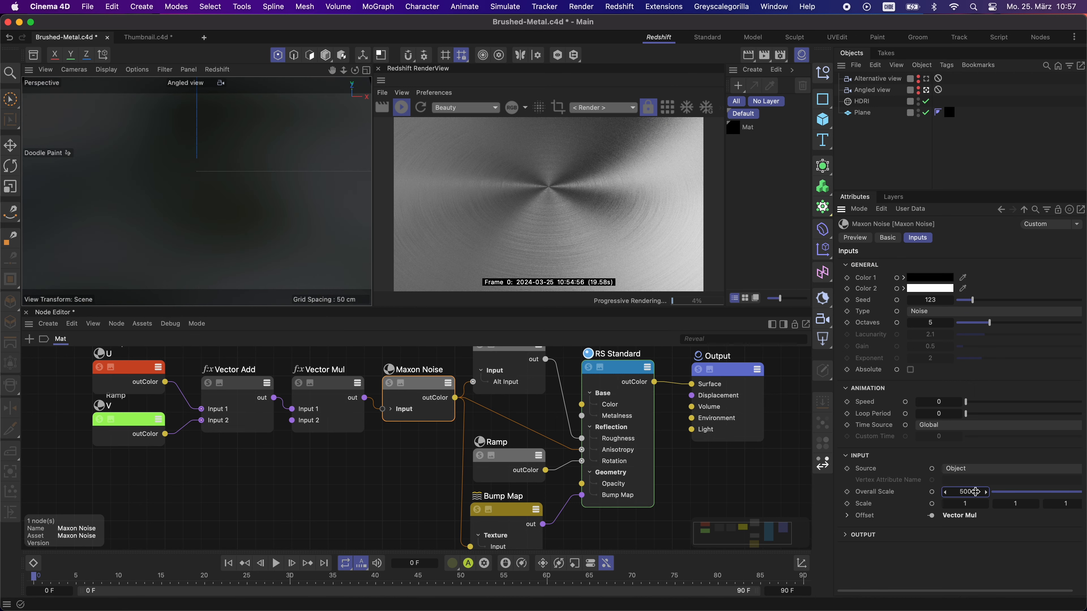
{"action": "left_click", "coordinate": [976, 492]}
{"action": "type", "text": "200"}
{"action": "key", "text": "Return"}
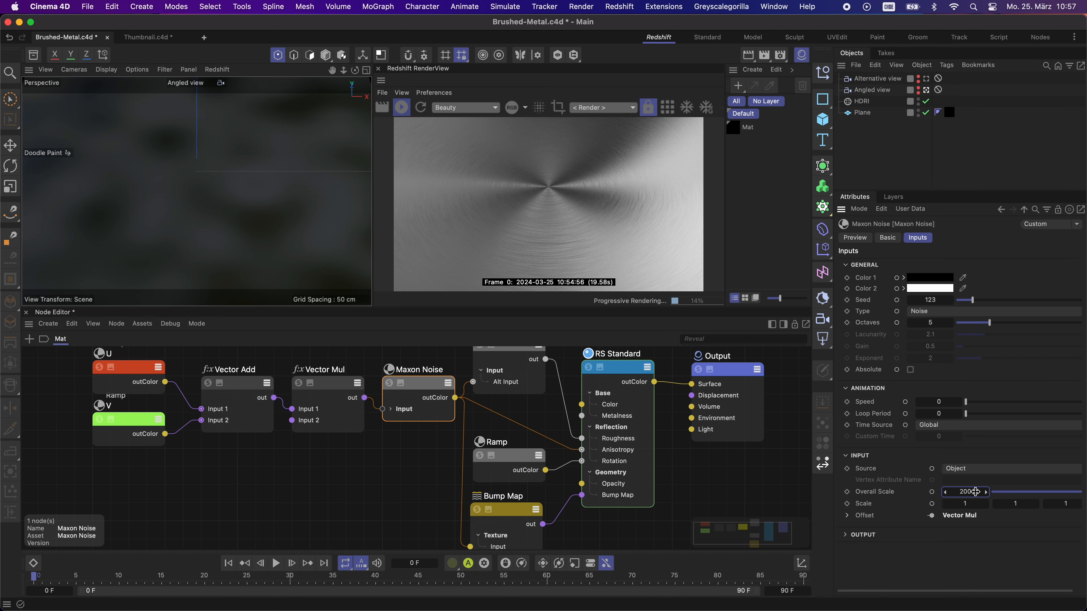
{"action": "left_click", "coordinate": [389, 383]}
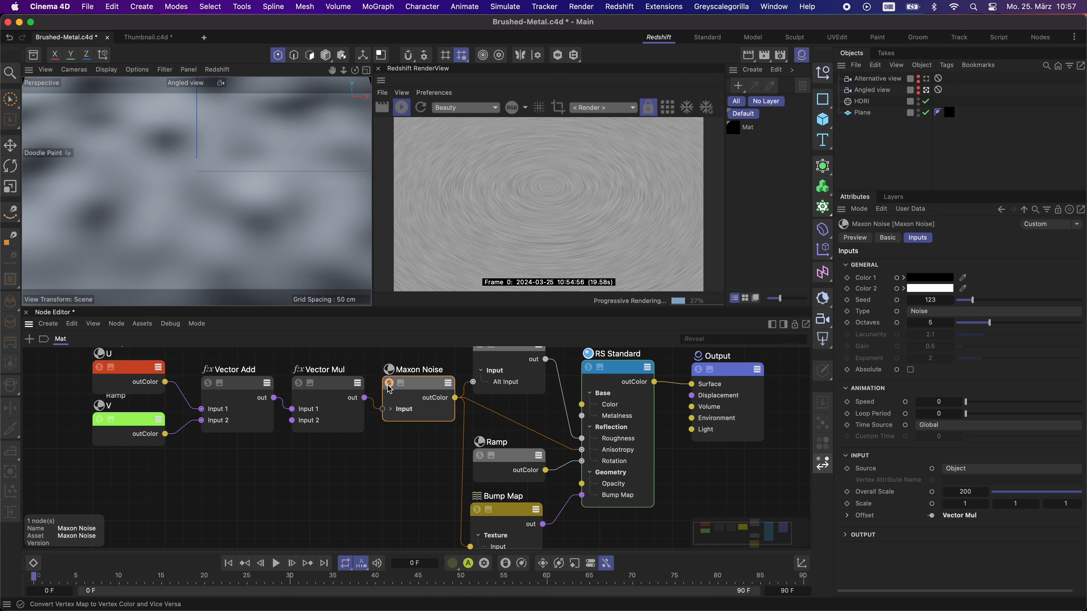
{"action": "left_click", "coordinate": [389, 384]}
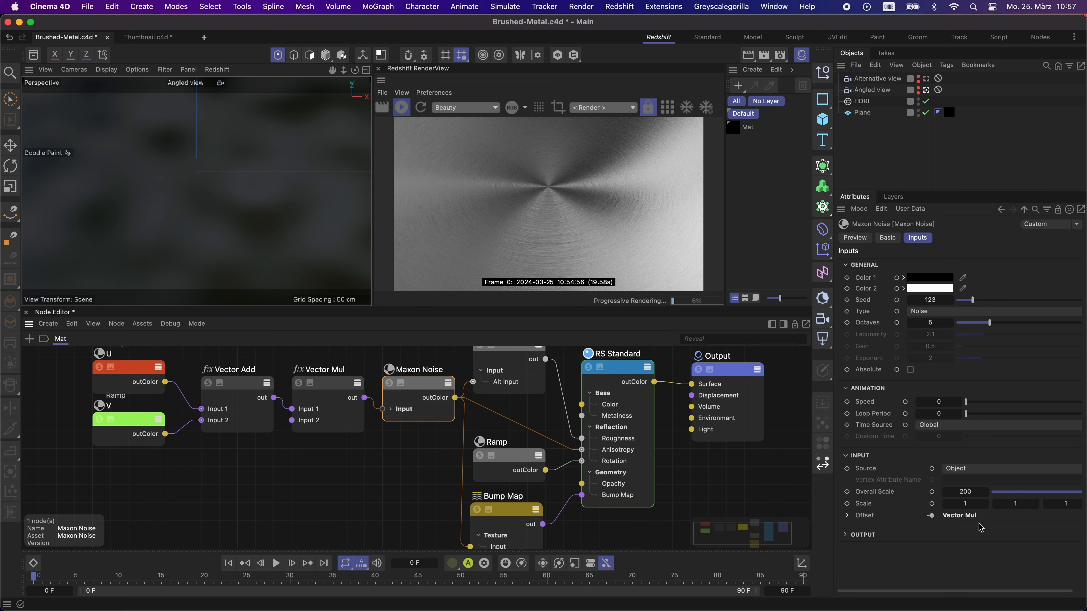
Step: Set the Maxon Noise's Overall Scale to 150 and deselect the node
{"action": "double_click", "coordinate": [965, 490]}
{"action": "type", "text": "100"}
{"action": "key", "text": "Return"}
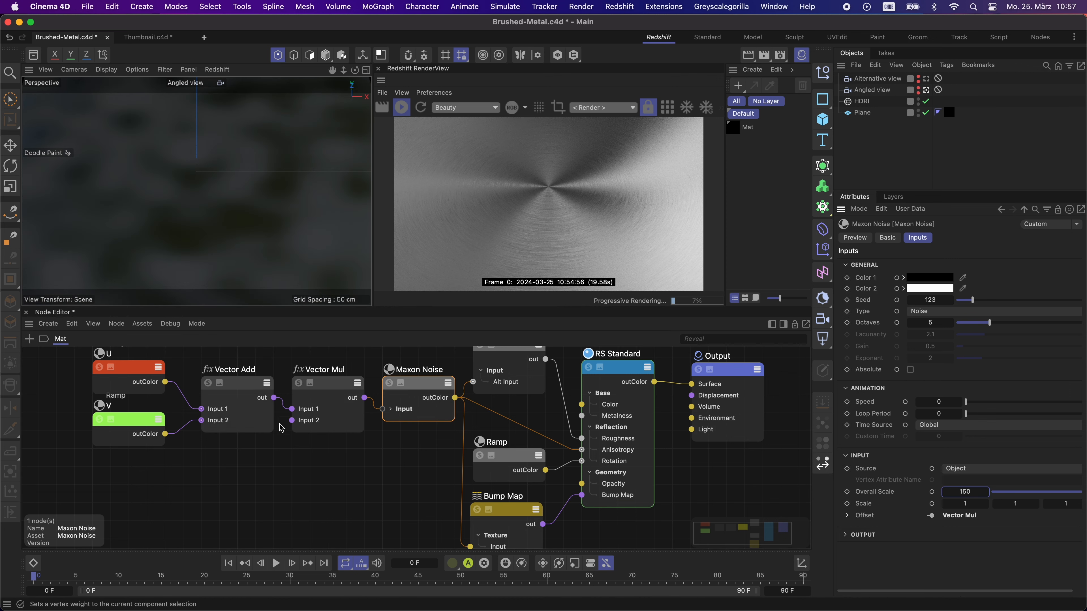
{"action": "left_click", "coordinate": [342, 475]}
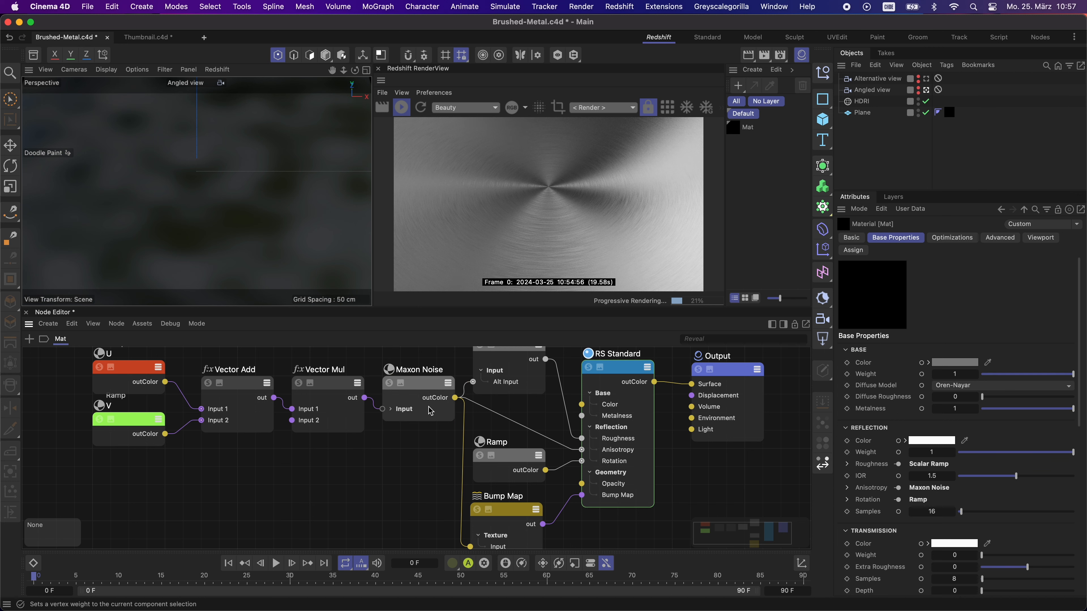
Step: Try a Height Scale of 0.5 on the Bump Map and toggle the node off and on to compare
{"action": "left_click", "coordinate": [509, 508]}
{"action": "left_click", "coordinate": [983, 311]}
{"action": "key", "text": "Return"}
{"action": "key", "text": "BackSpace"}
{"action": "key", "text": "Return"}
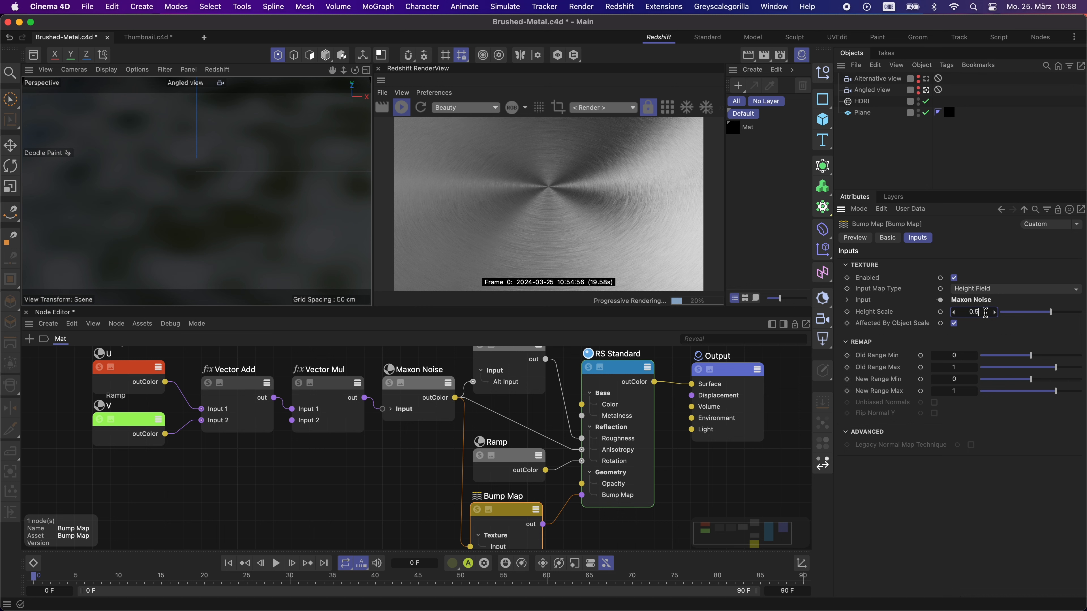
{"action": "key", "text": "super+a"}
{"action": "left_click", "coordinate": [954, 279]}
{"action": "left_click", "coordinate": [954, 278]}
Step: Set the Bump Map's Height Scale to 0.2
{"action": "left_click", "coordinate": [979, 311]}
{"action": "key", "text": "BackSpace"}
{"action": "type", "text": "2"}
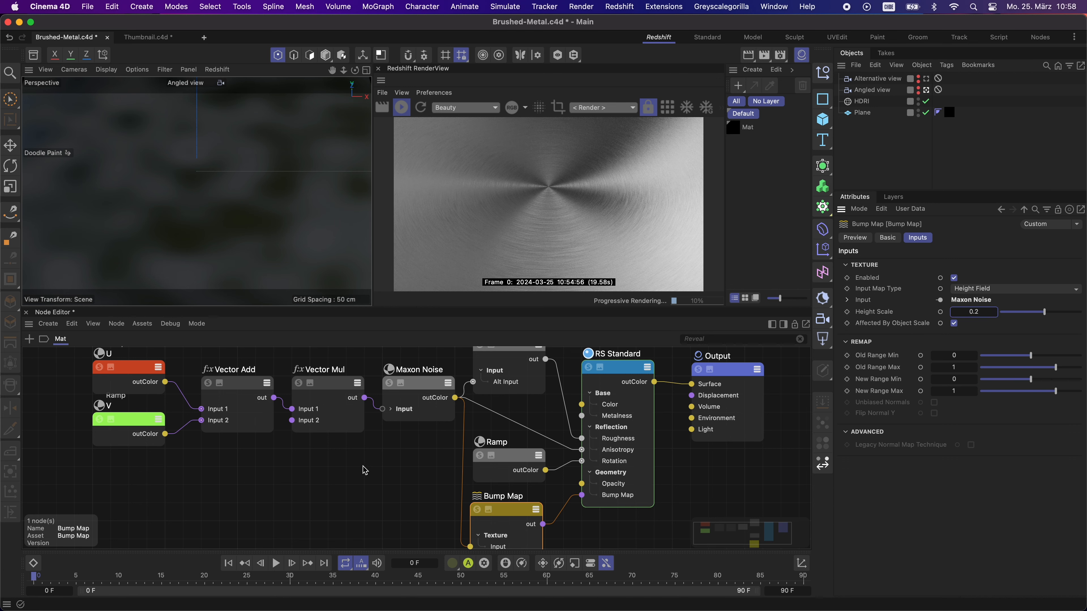
Step: Examine the brushed metal through the Alternative view camera and switch back to the Angled view camera
{"action": "left_click", "coordinate": [927, 79]}
{"action": "left_click", "coordinate": [929, 80]}
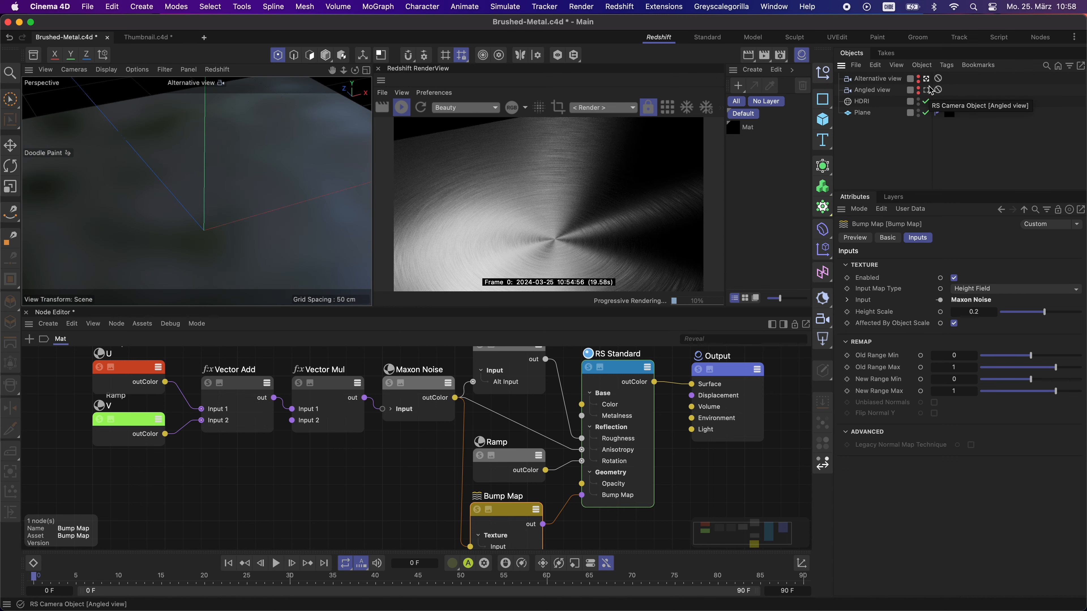
{"action": "left_click", "coordinate": [928, 90]}
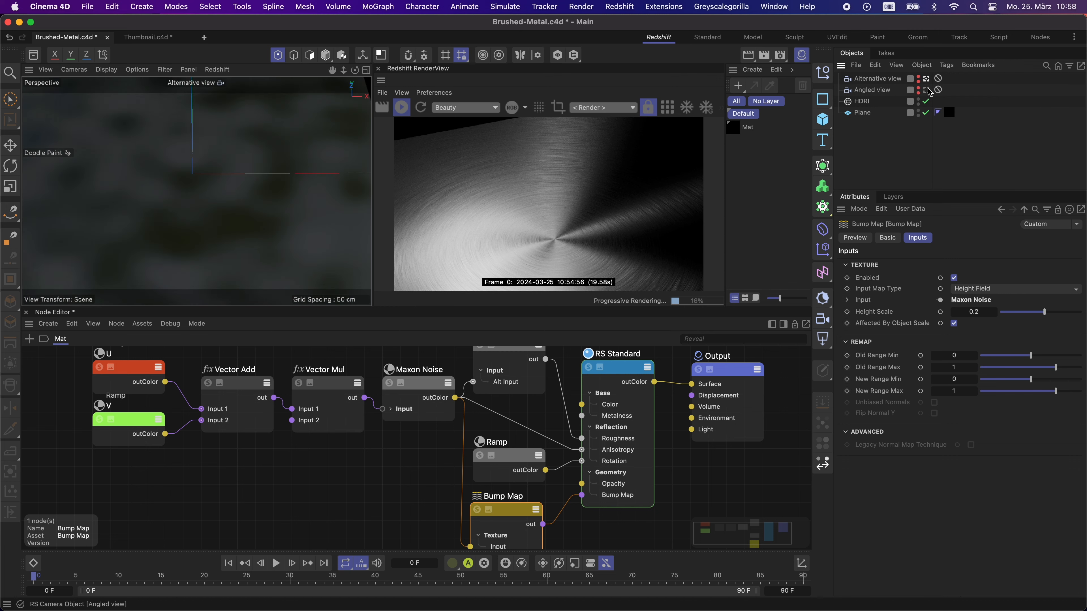